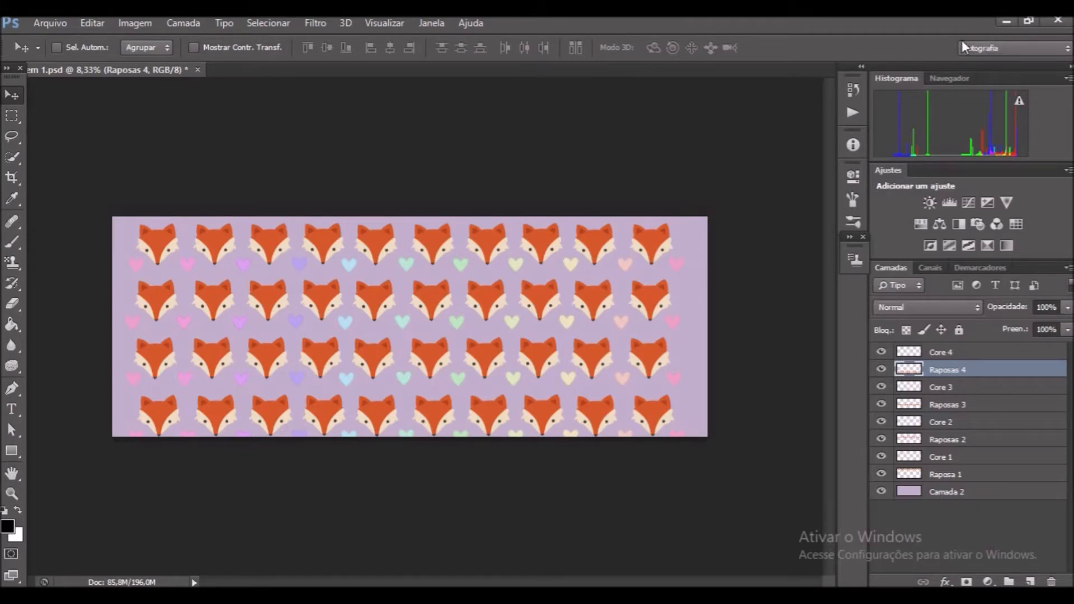
- Try the Essenciais, Fotografia and Tipografia workspaces, and return to the Essenciais workspace
left_click(1005, 53)
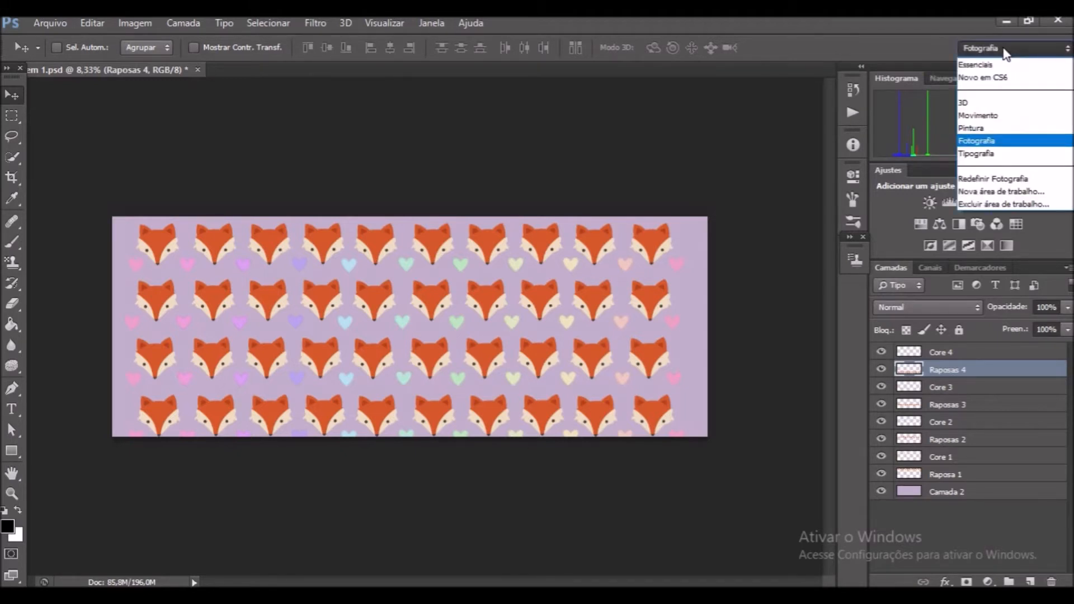
left_click(1006, 65)
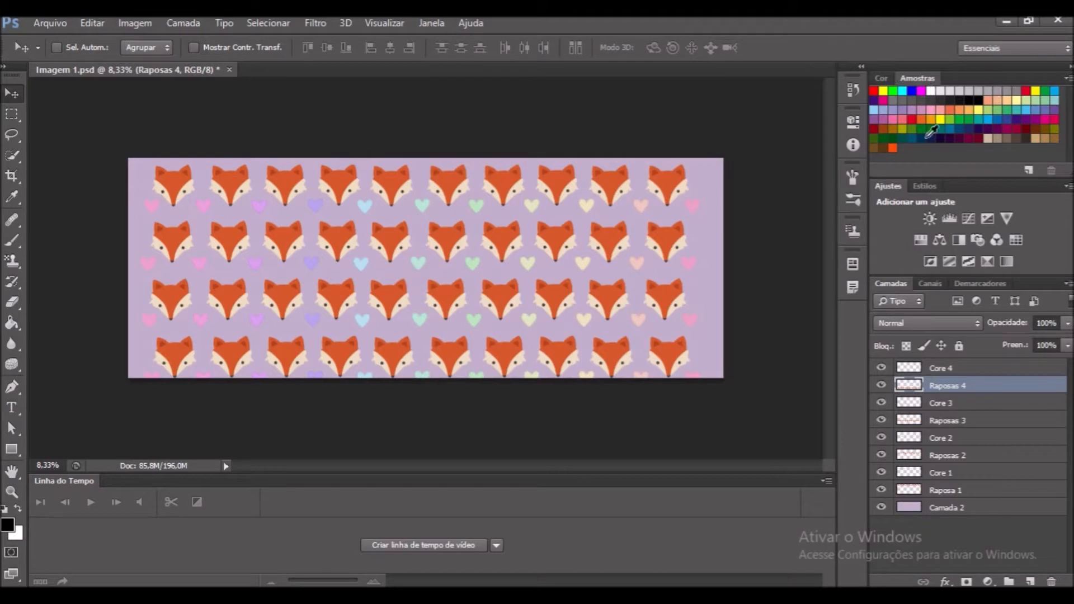
left_click(1023, 49)
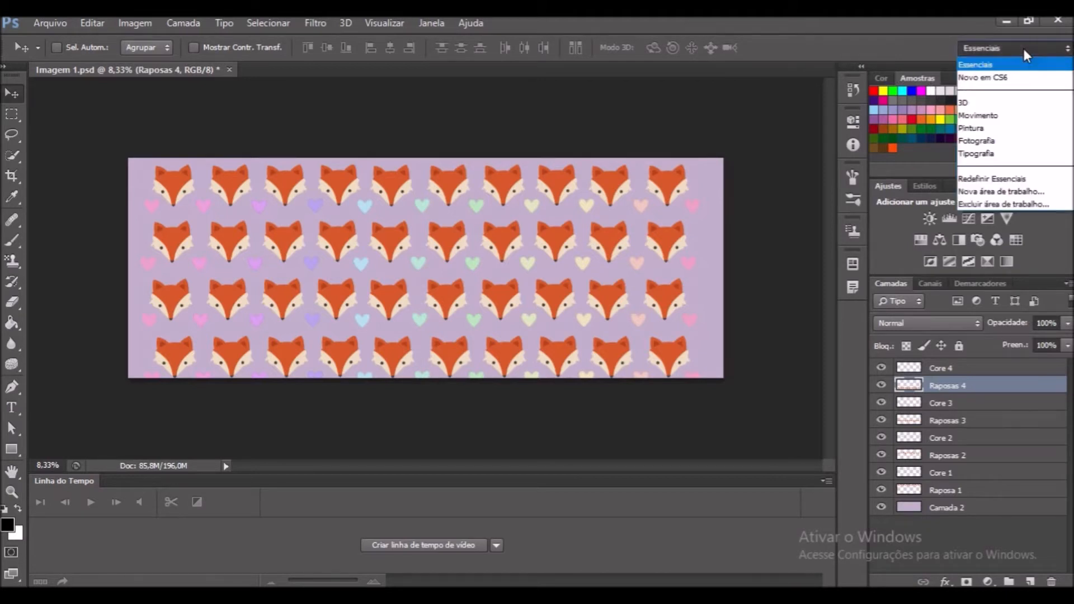
left_click(1000, 141)
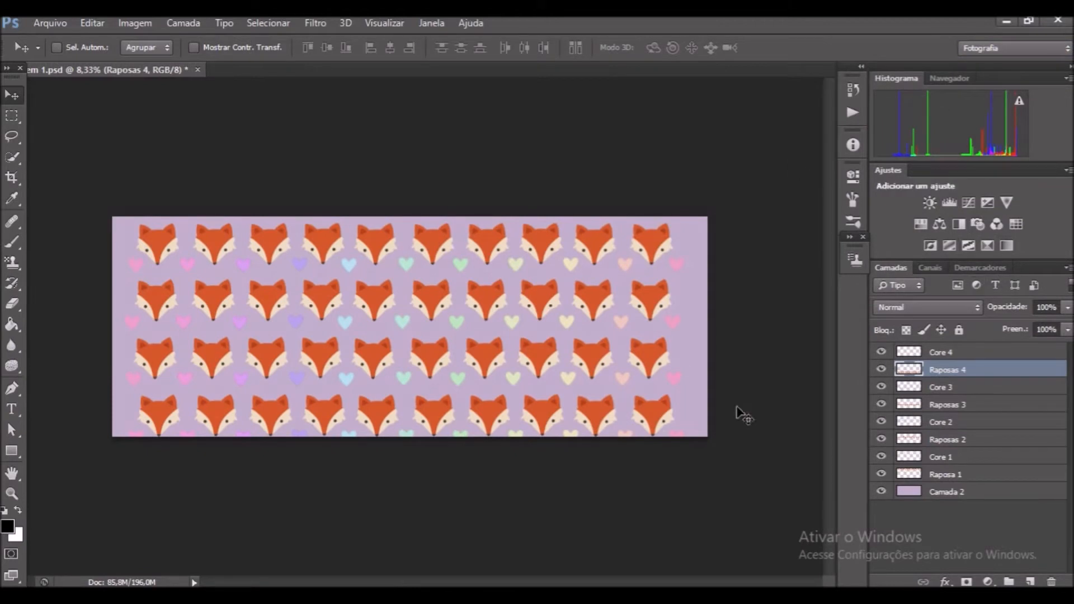
left_click(988, 49)
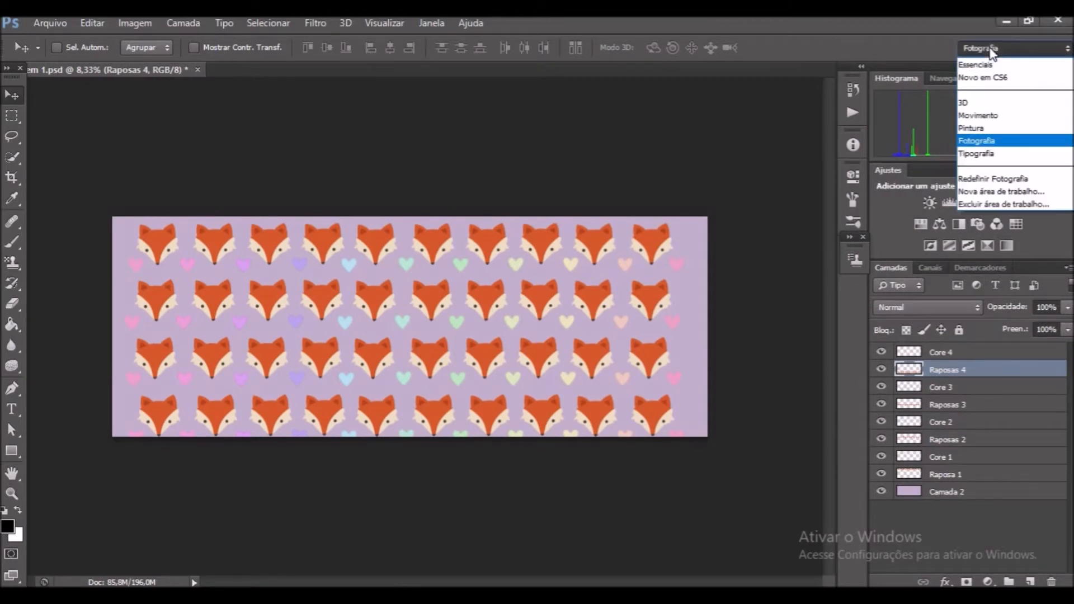
left_click(999, 154)
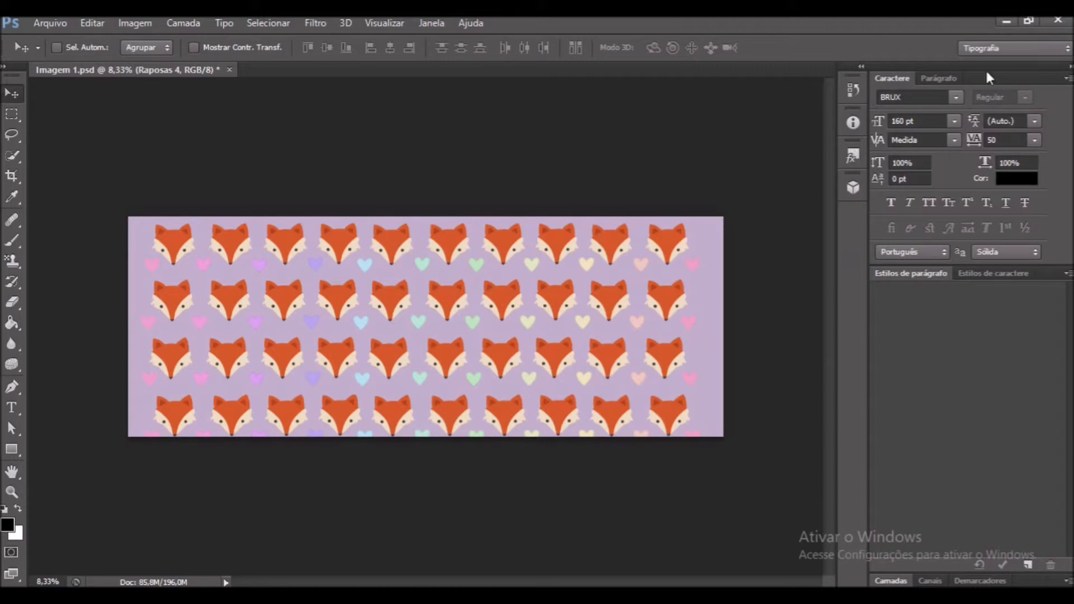
left_click(998, 47)
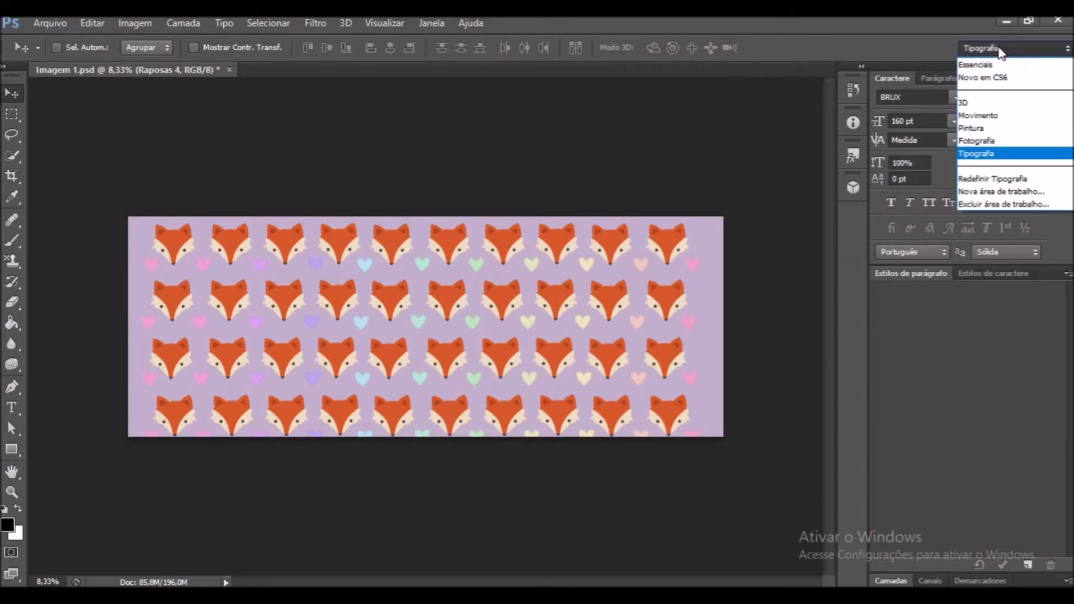
left_click(982, 65)
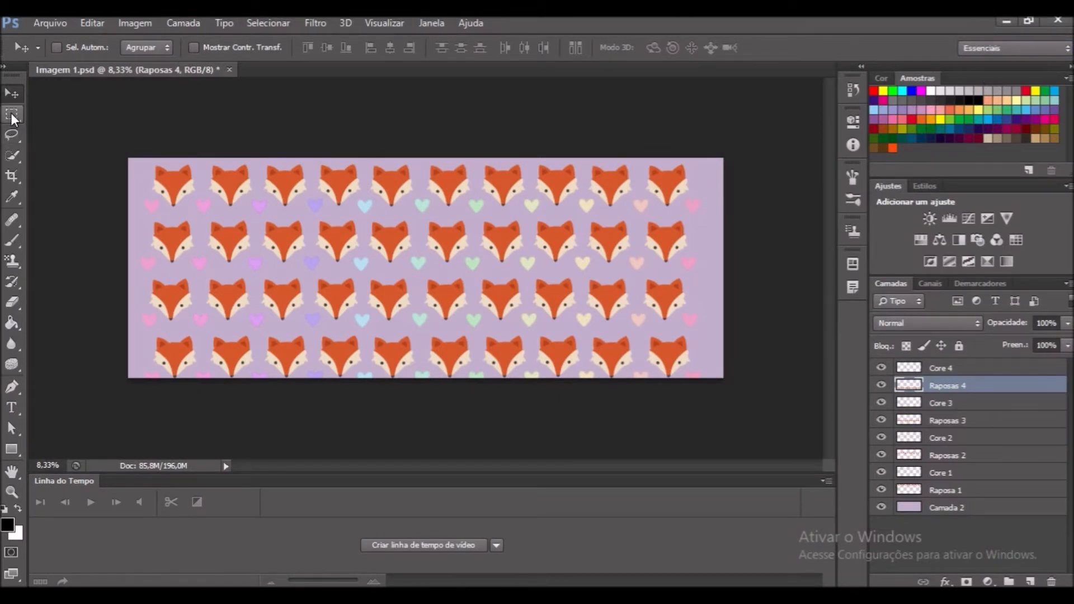
- Open Imagem 2 from the Imagens do WS folder and close Imagem 1.psd without saving its changes
left_click(43, 19)
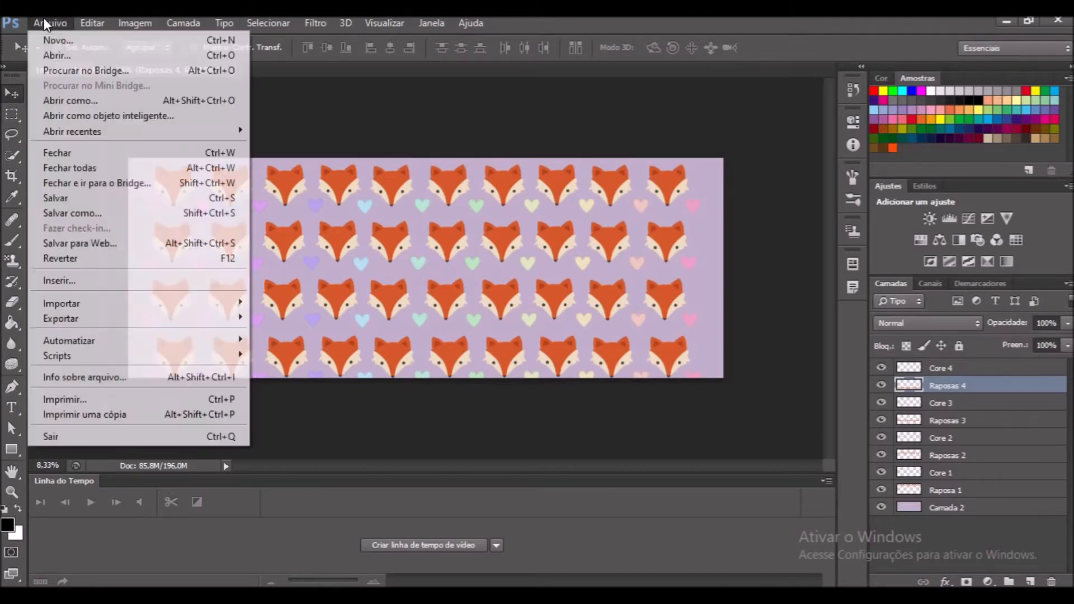
left_click(66, 55)
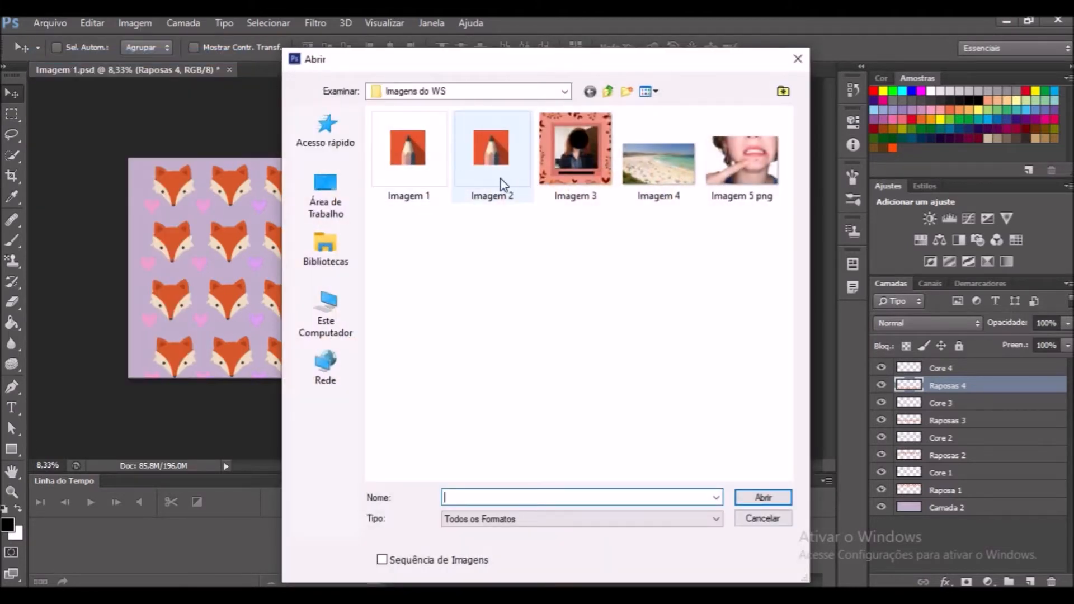
left_click(500, 178)
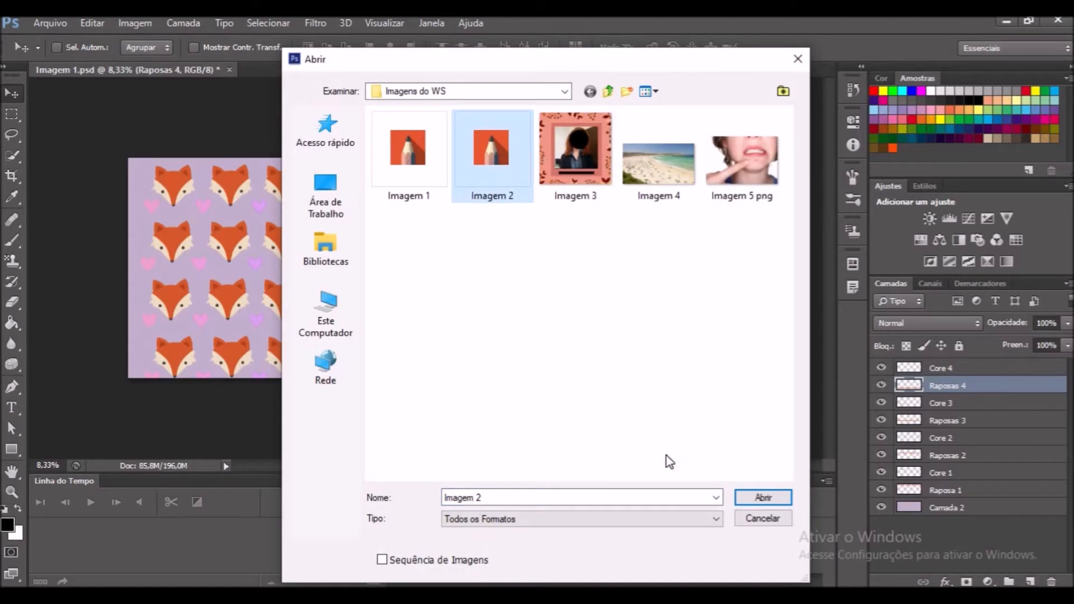
left_click(749, 502)
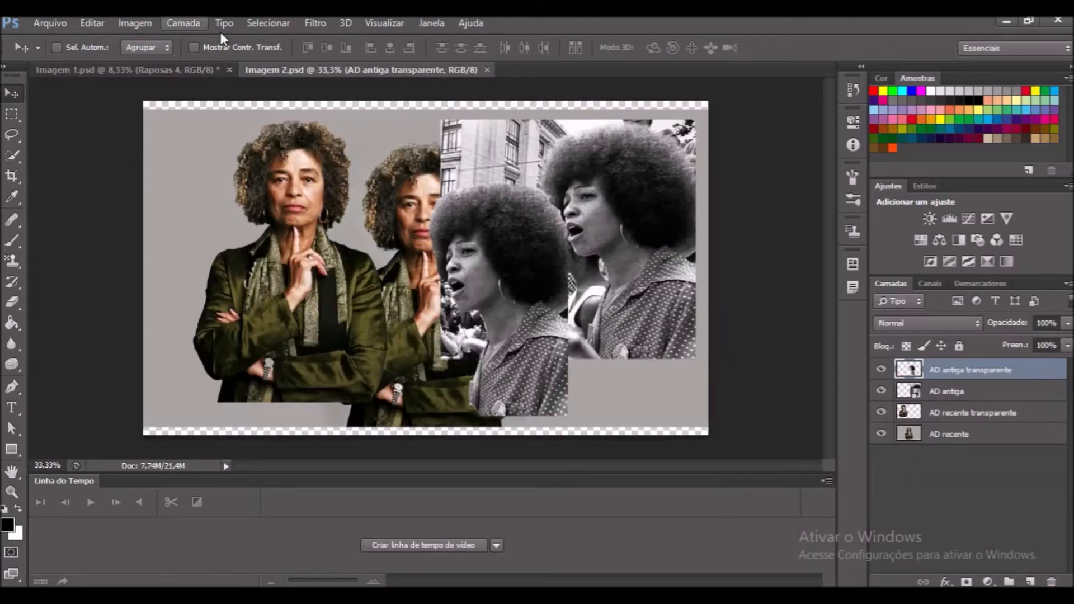
left_click(229, 69)
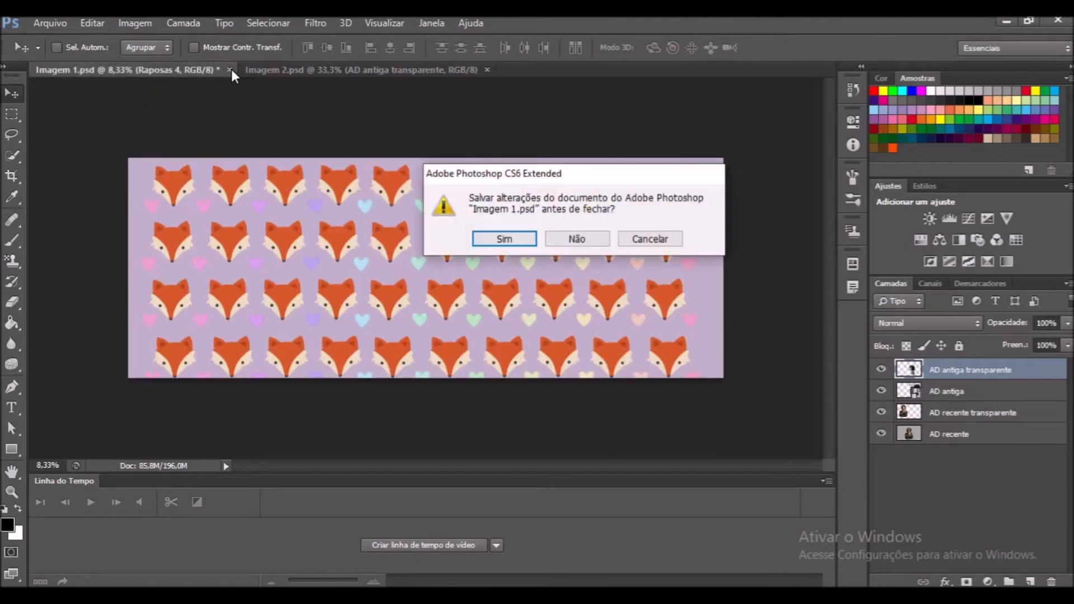
left_click(569, 243)
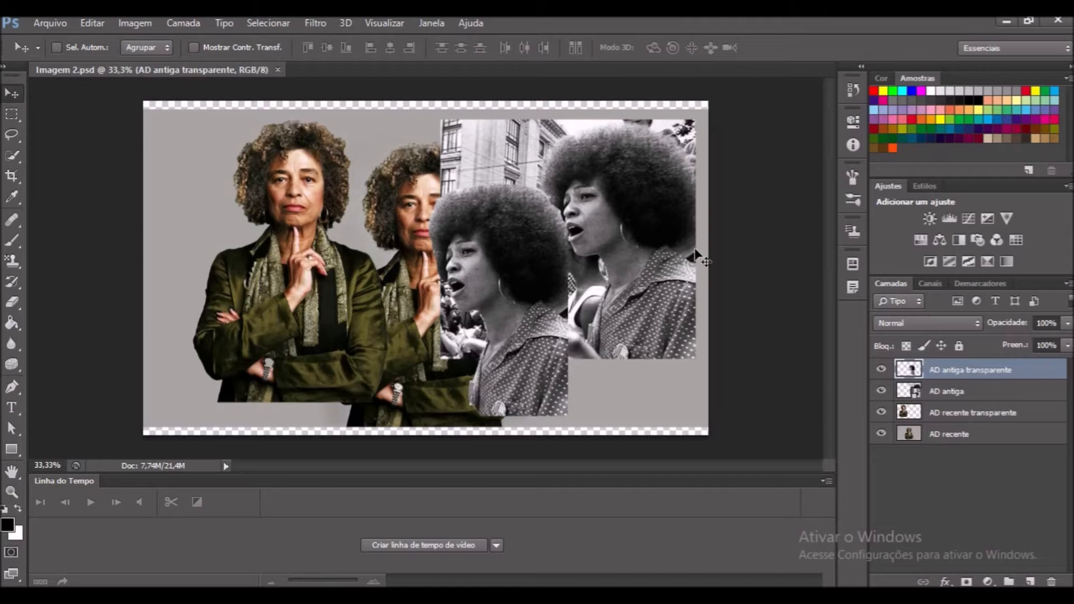
- Hide the AD antiga transparente, AD antiga and AD recente transparente layers
left_click(881, 369)
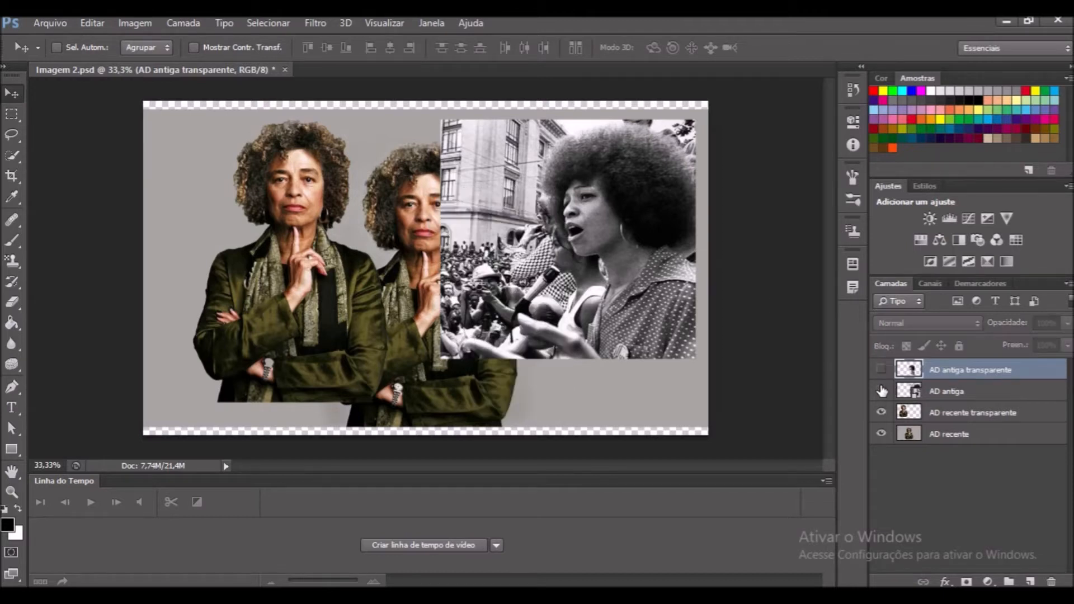
left_click(882, 390)
left_click(881, 413)
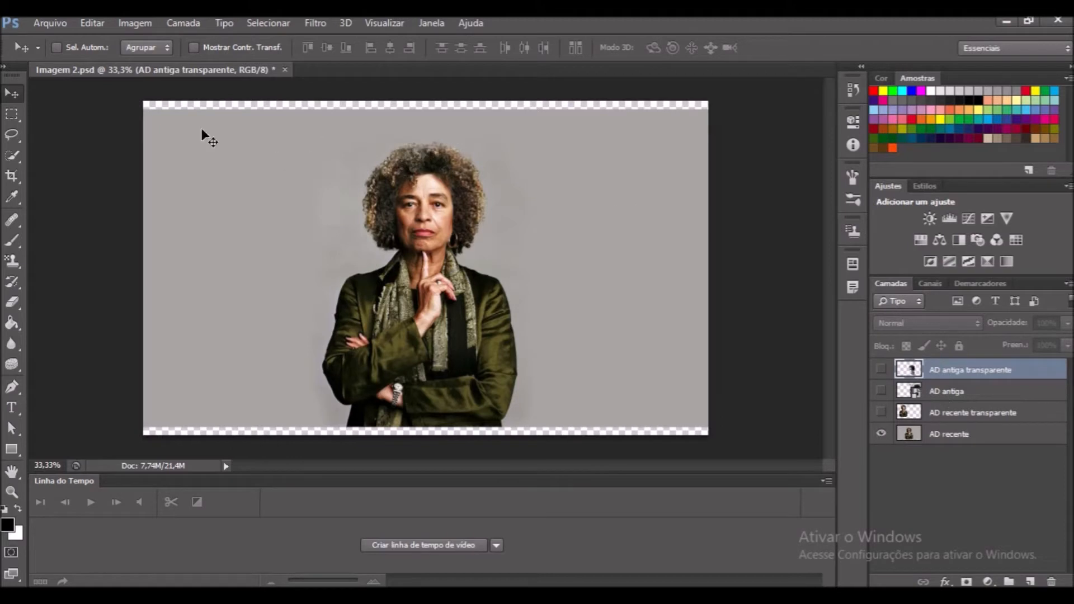
- Draw a rectangular marquee around the whole woman and make AD recente the active layer
left_click(7, 117)
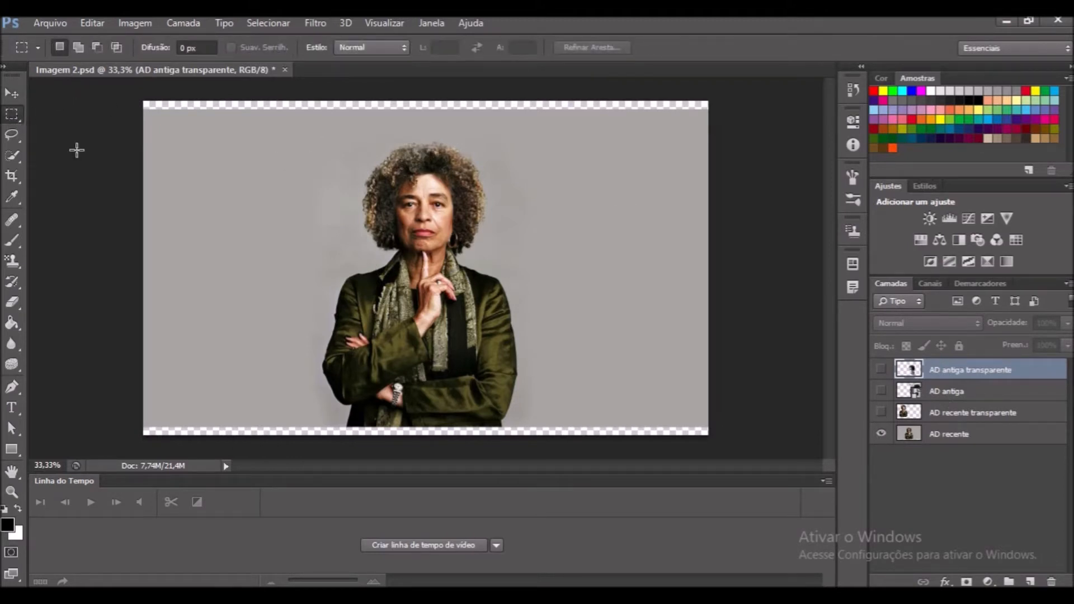
left_click_drag(283, 119, 555, 429)
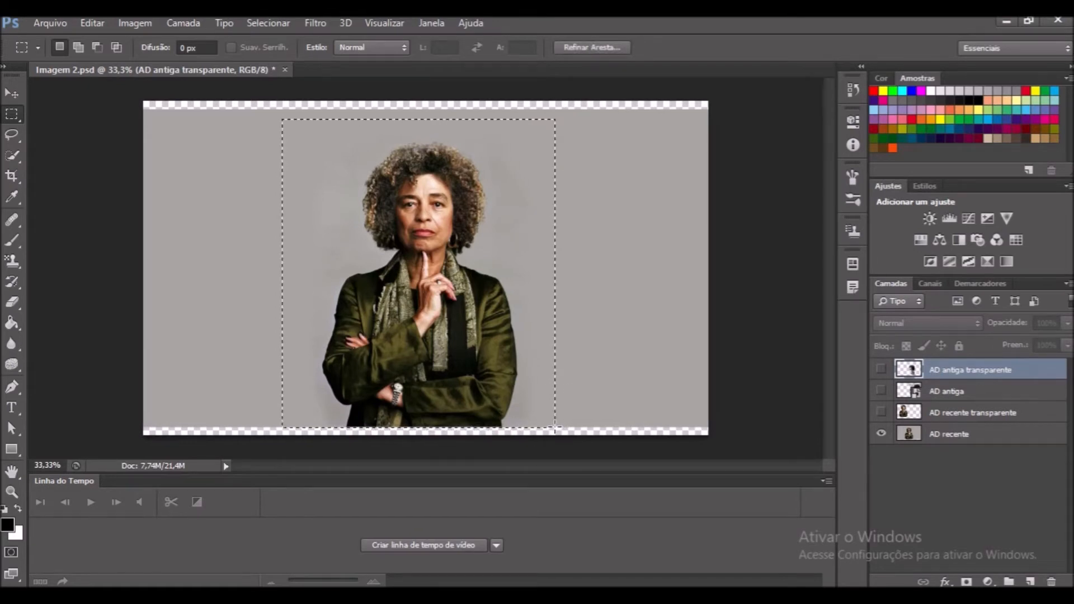
right_click(928, 440)
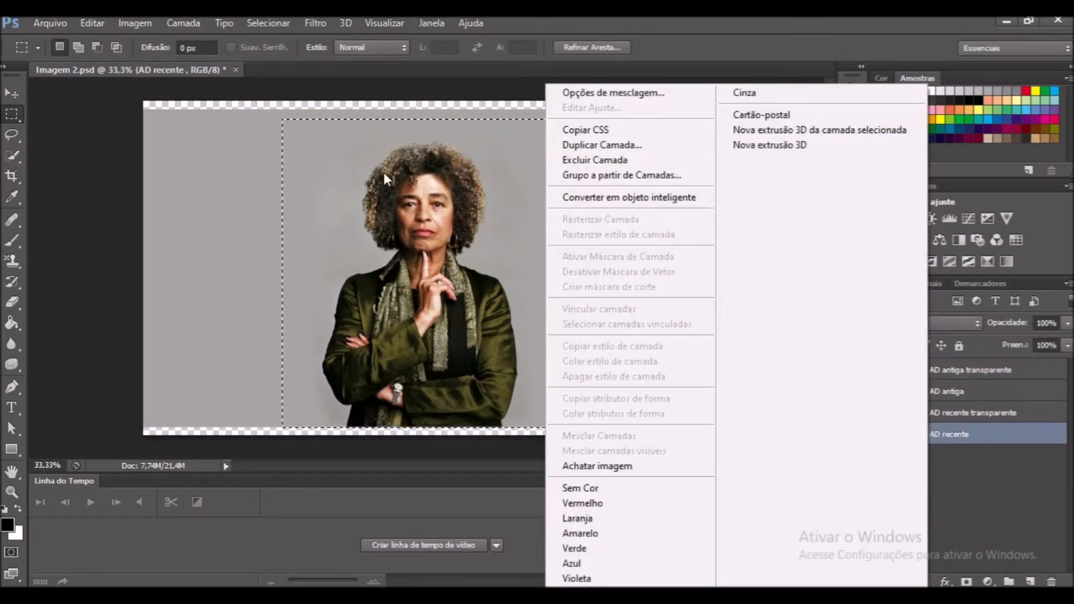
left_click(160, 156)
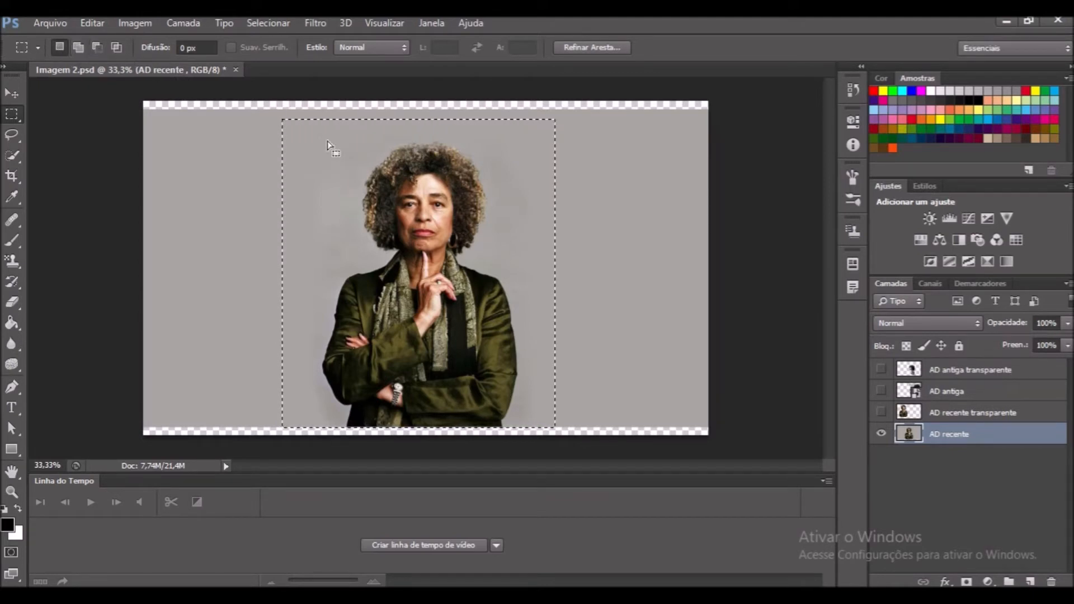
- Add a rectangle on the left side of the selection, and subtract a larger rectangle covering its upper-left part
left_click(79, 46)
left_click_drag(173, 170, 319, 285)
left_click(96, 47)
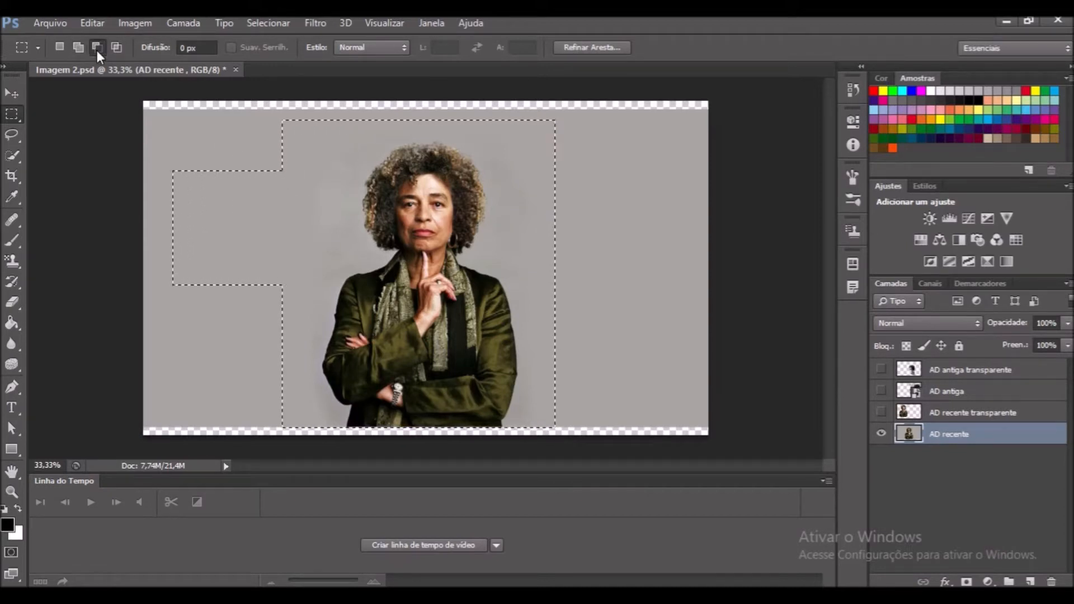
left_click_drag(159, 125, 343, 324)
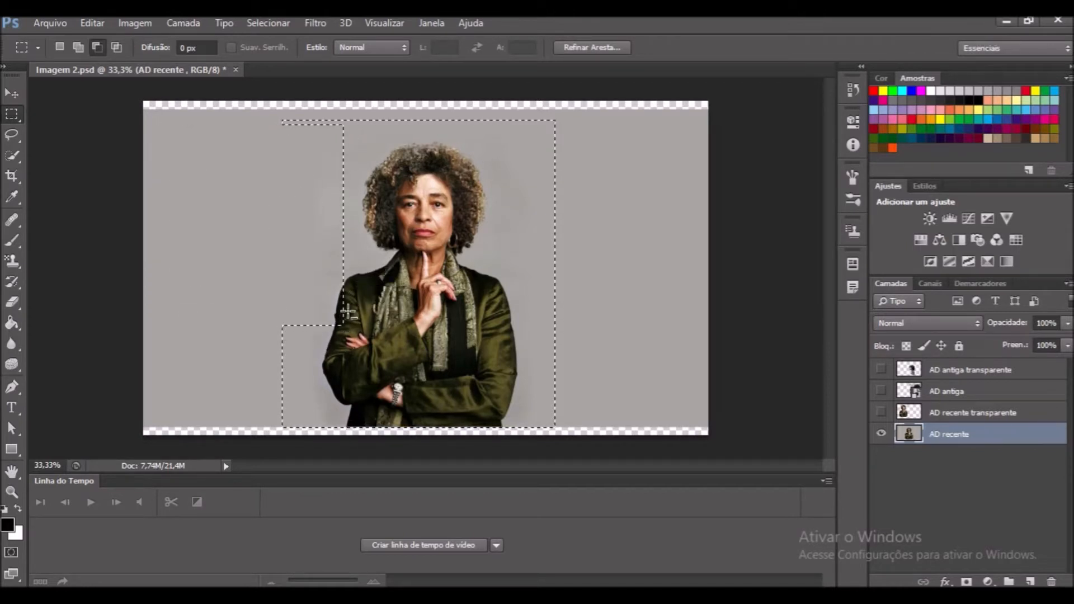
- Intersect the selection with a rectangle over the woman's head and torso, and add an ellipse overlapping its upper-left area
left_click(117, 48)
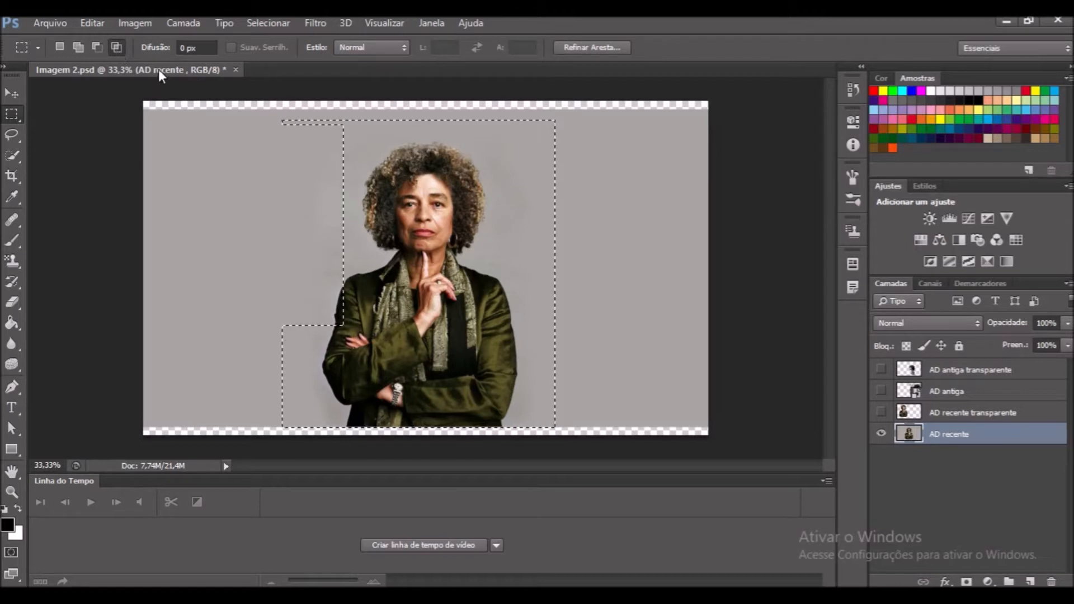
left_click_drag(198, 180, 492, 343)
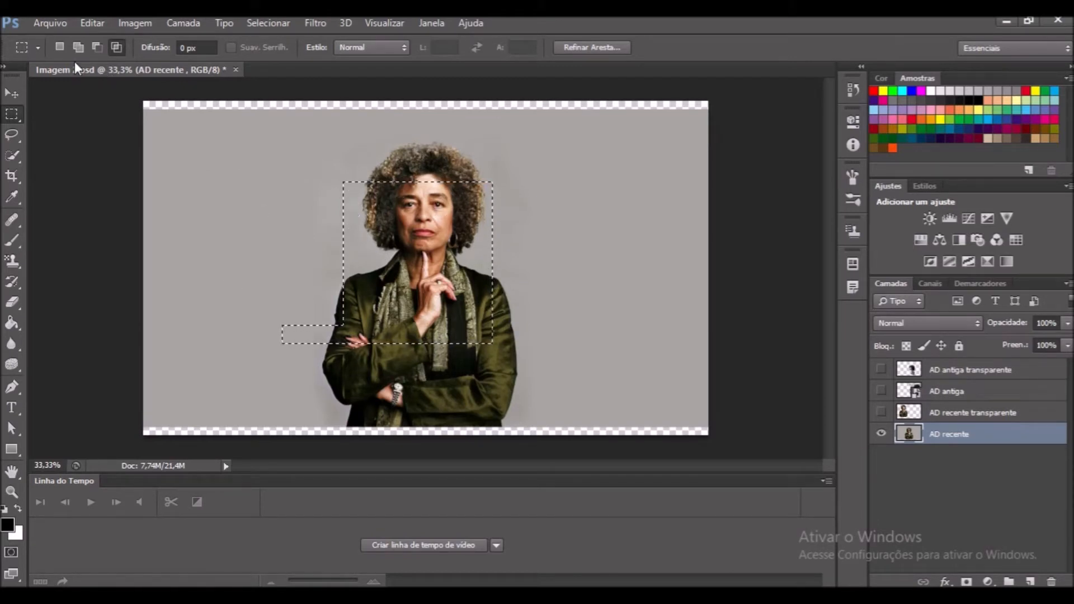
left_click(12, 113)
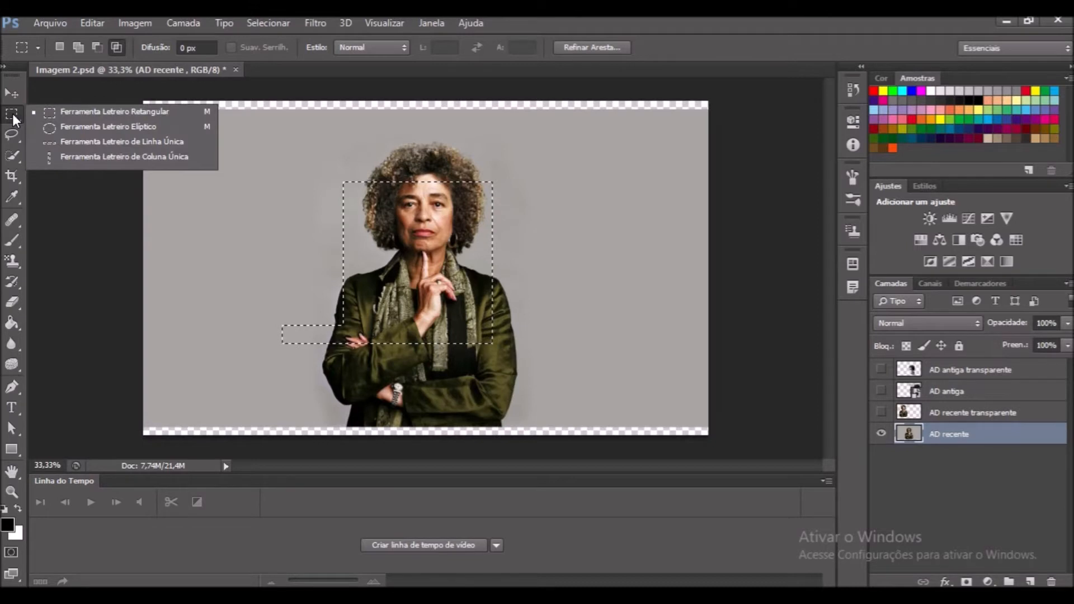
left_click(64, 129)
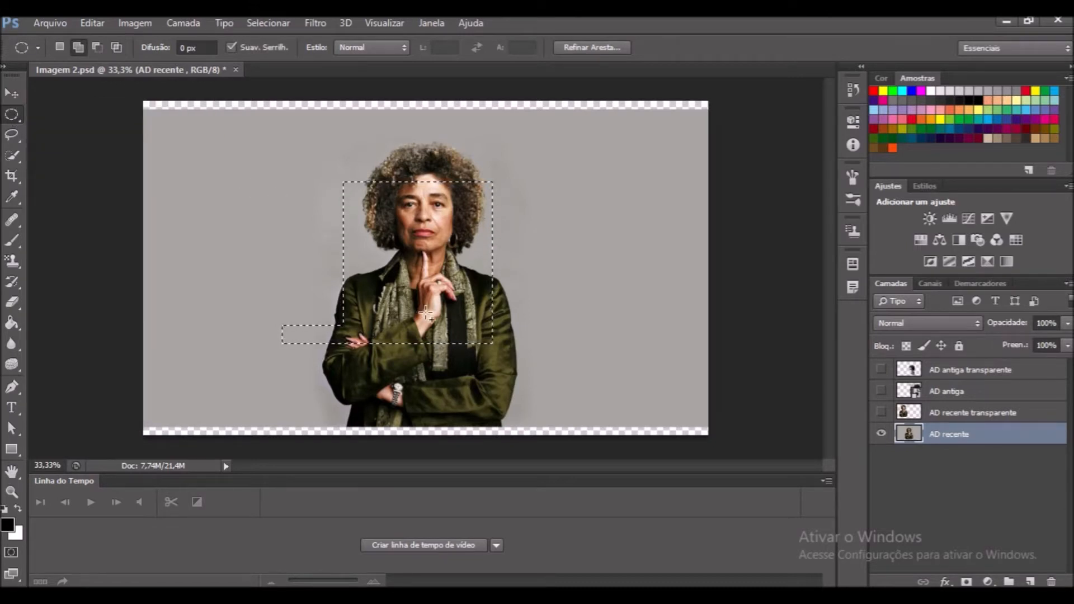
left_click_drag(426, 314, 225, 161)
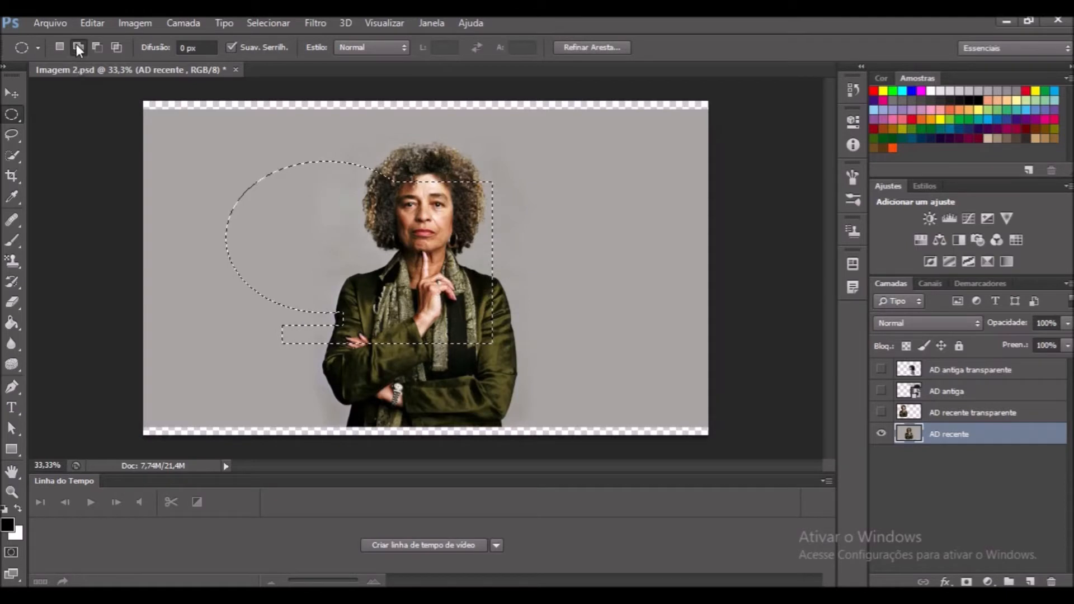
- Clear the selection and draw a new elliptical marquee over the woman's face, chest and the background beside her
left_click(170, 193)
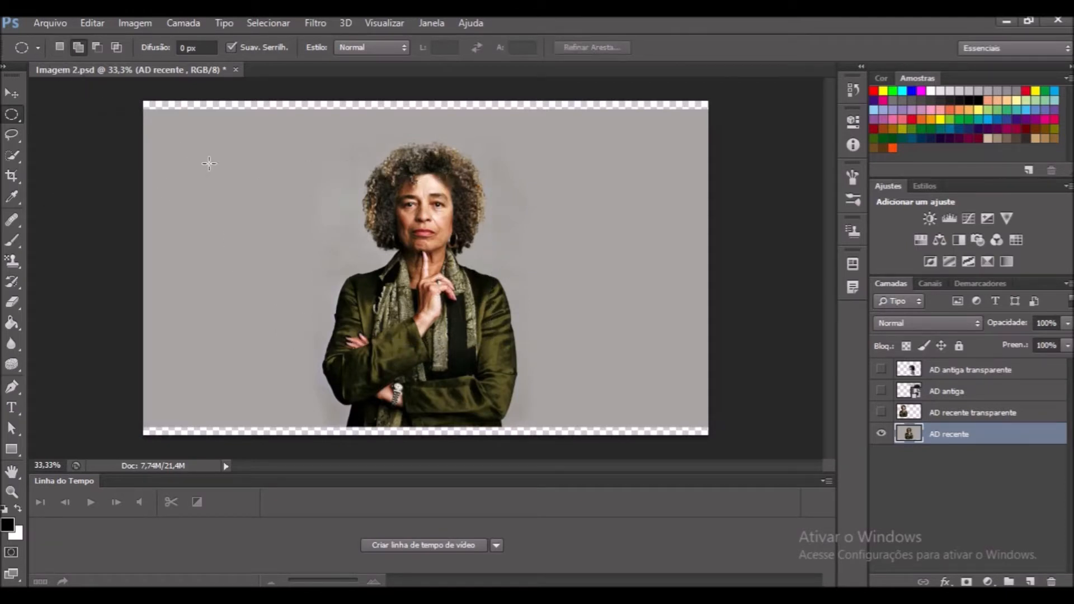
left_click_drag(427, 330, 467, 382)
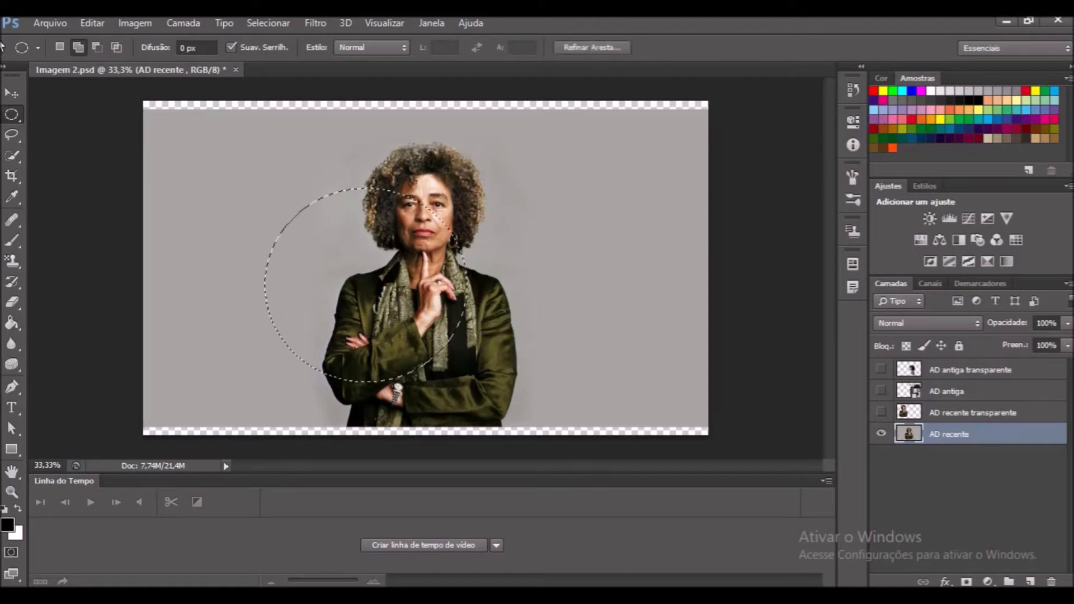
- Make a single-row selection across the woman's forehead, and replace it with a single-column selection through the background left of her
left_click(16, 114)
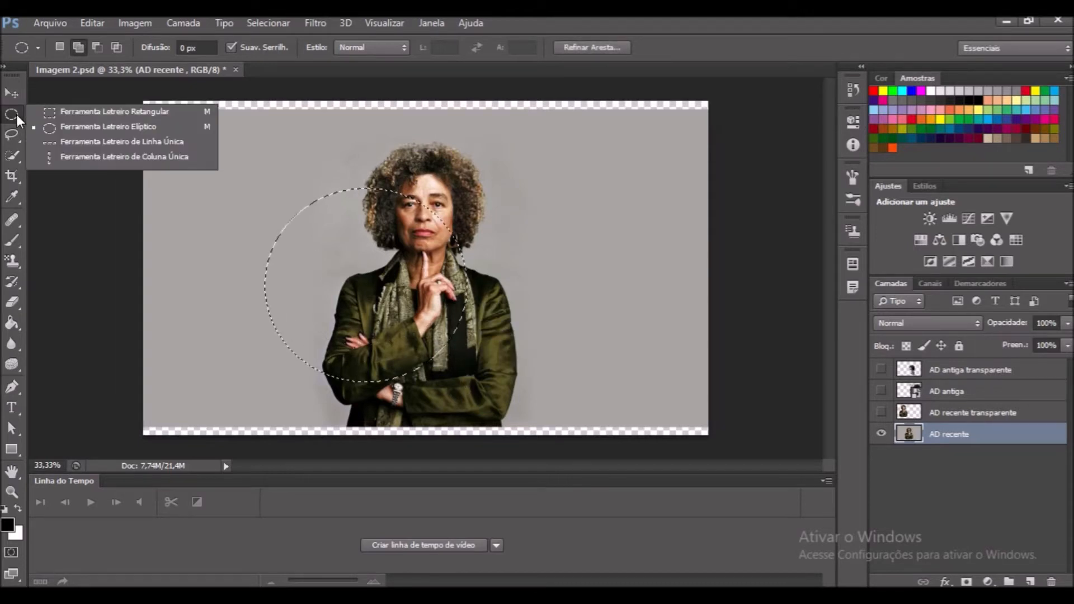
left_click(131, 139)
left_click_drag(392, 192, 555, 192)
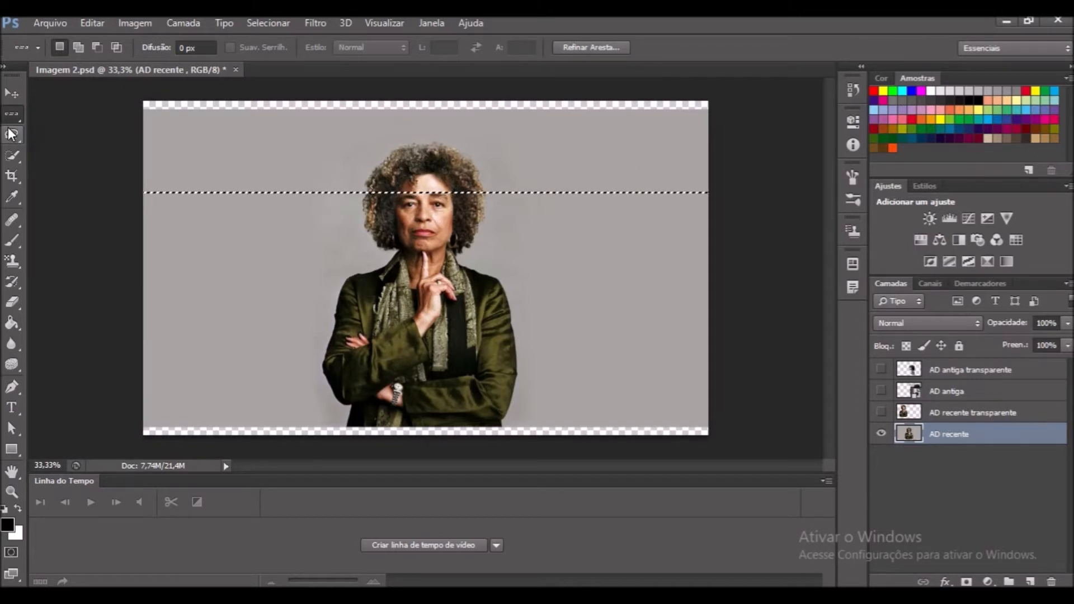
left_click(11, 111)
left_click(81, 154)
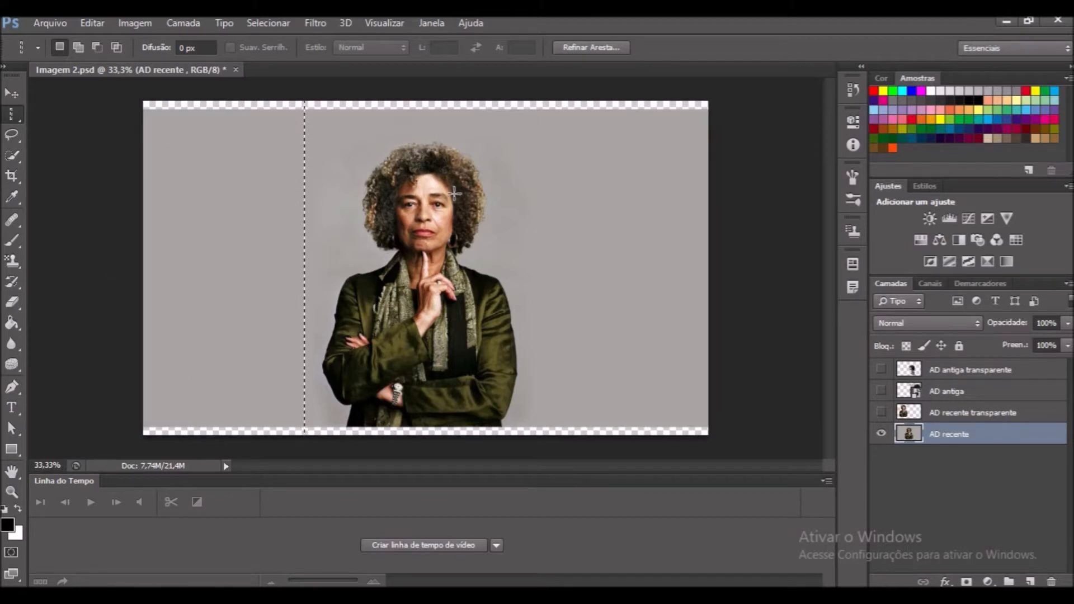
- Intersect the single-column selection with a rectangular marquee spanning from the woman's hair to her forearms
right_click(11, 114)
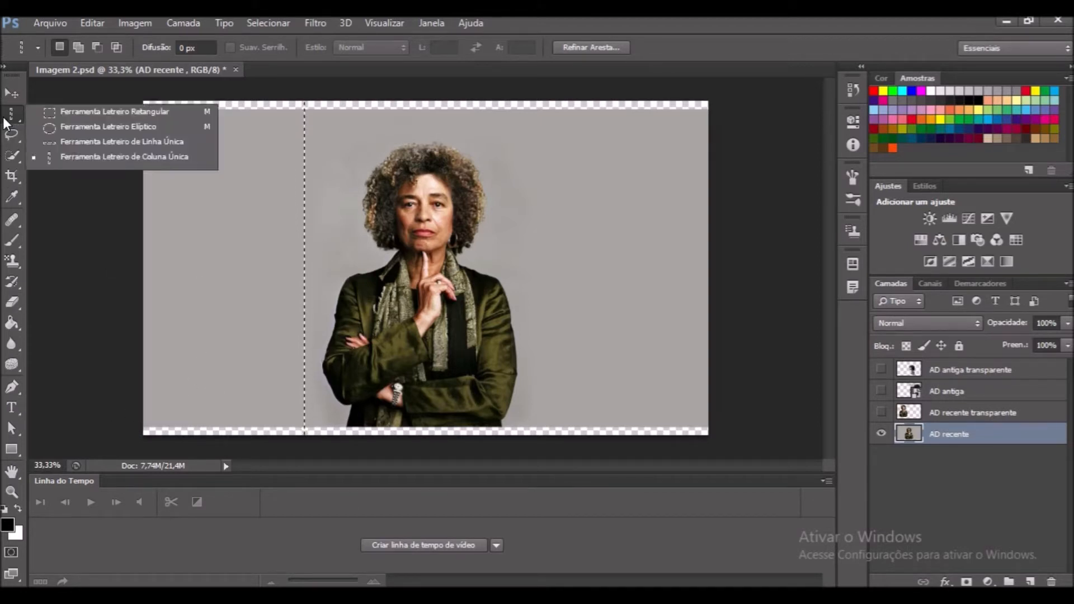
left_click(65, 114)
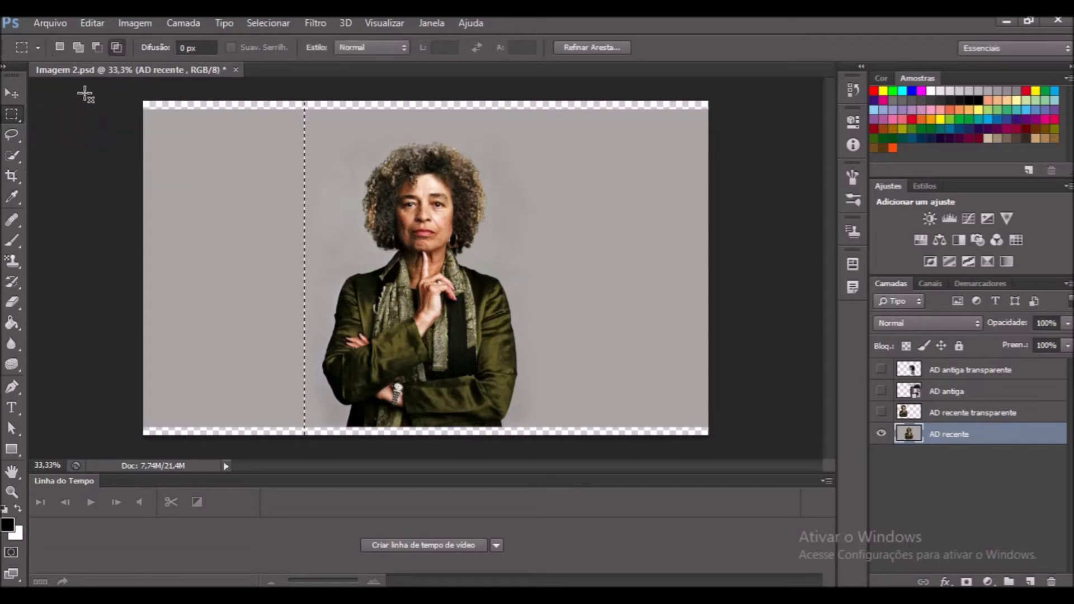
left_click_drag(280, 162, 487, 336)
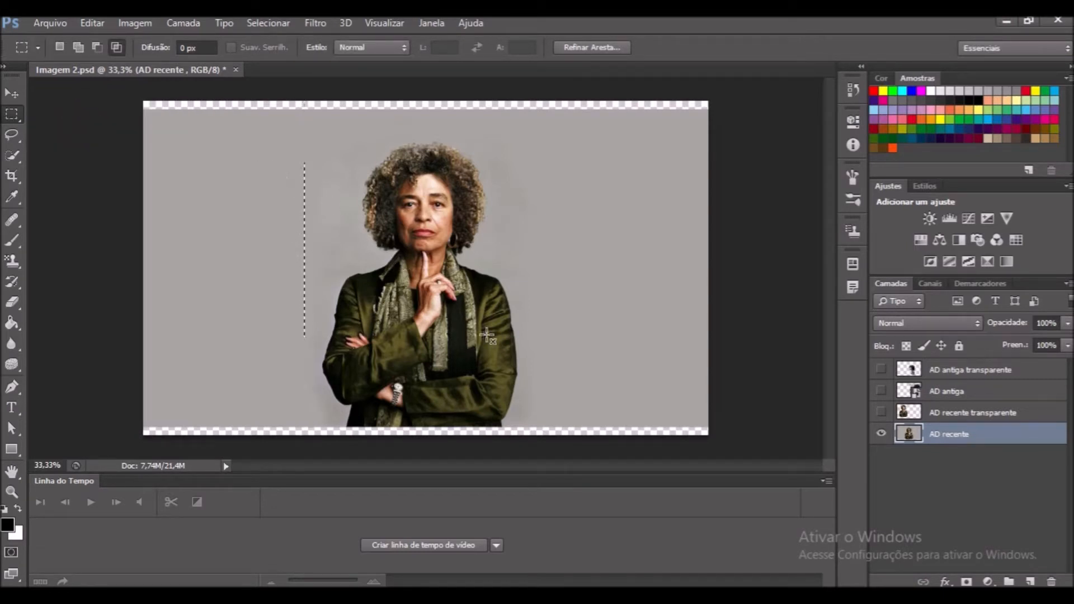
- Clear the column selection and draw a new rectangular marquee from the plain background to the woman's face and chest
left_click(587, 371)
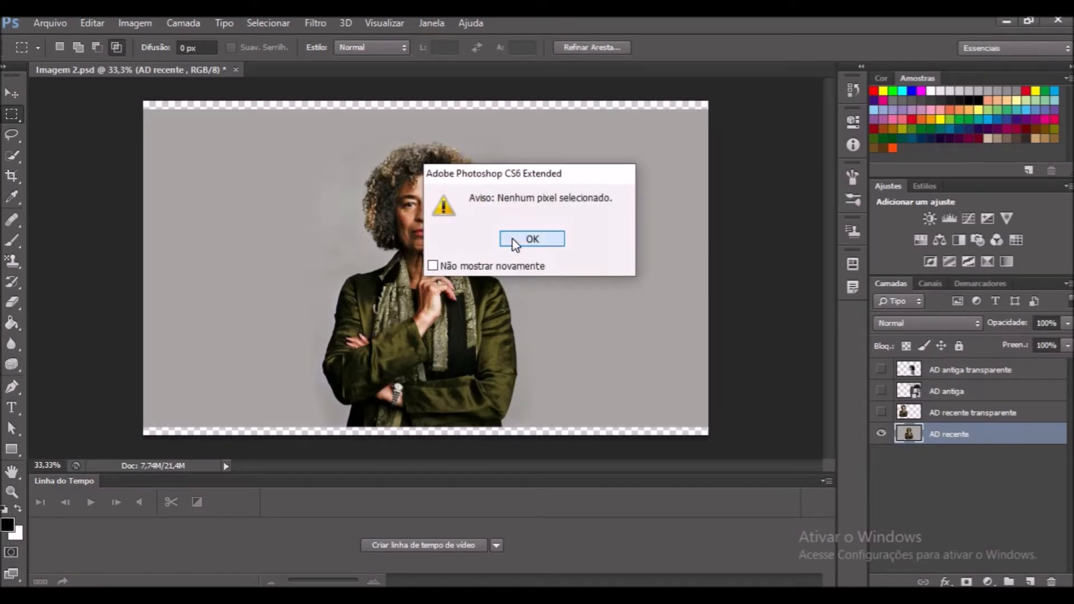
left_click(532, 239)
left_click(58, 47)
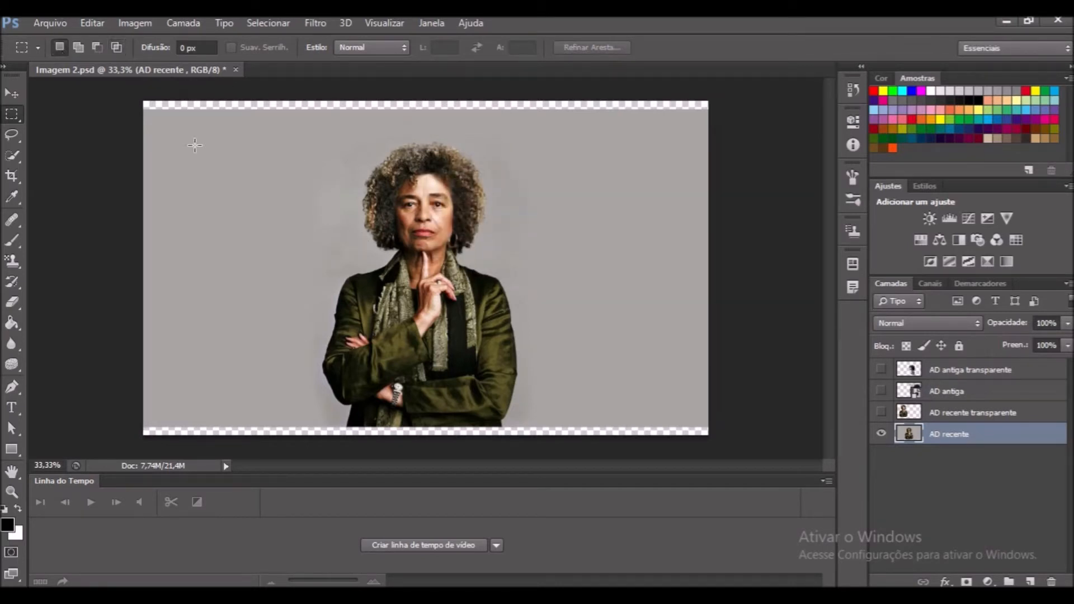
left_click_drag(213, 184, 411, 323)
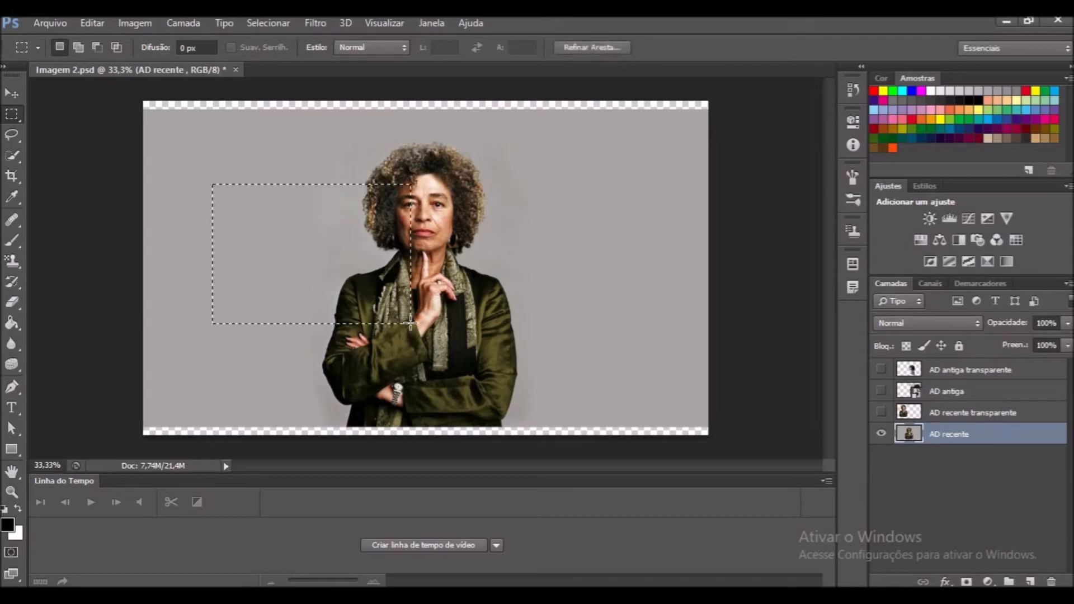
- Clear the rectangular selection and activate the Quick Selection tool on the AD recente layer
left_click(12, 93)
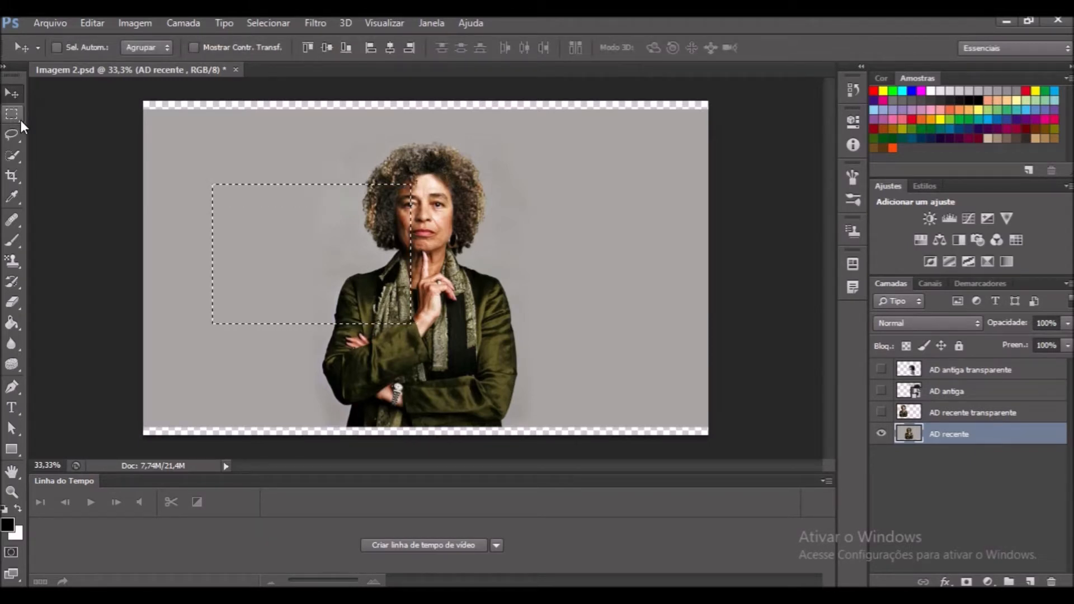
left_click(12, 115)
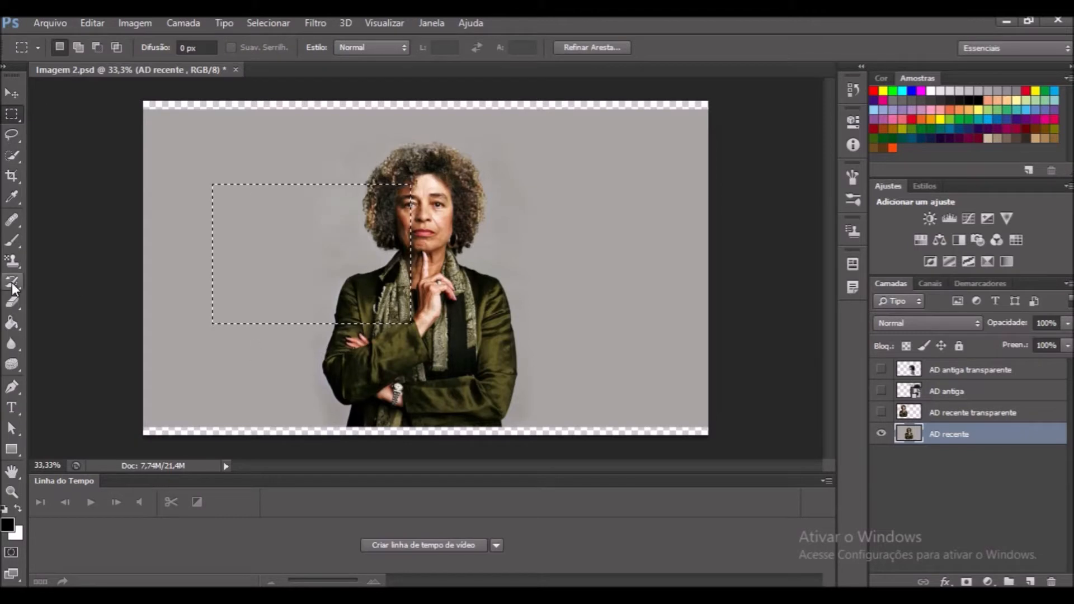
key("ctrl+d")
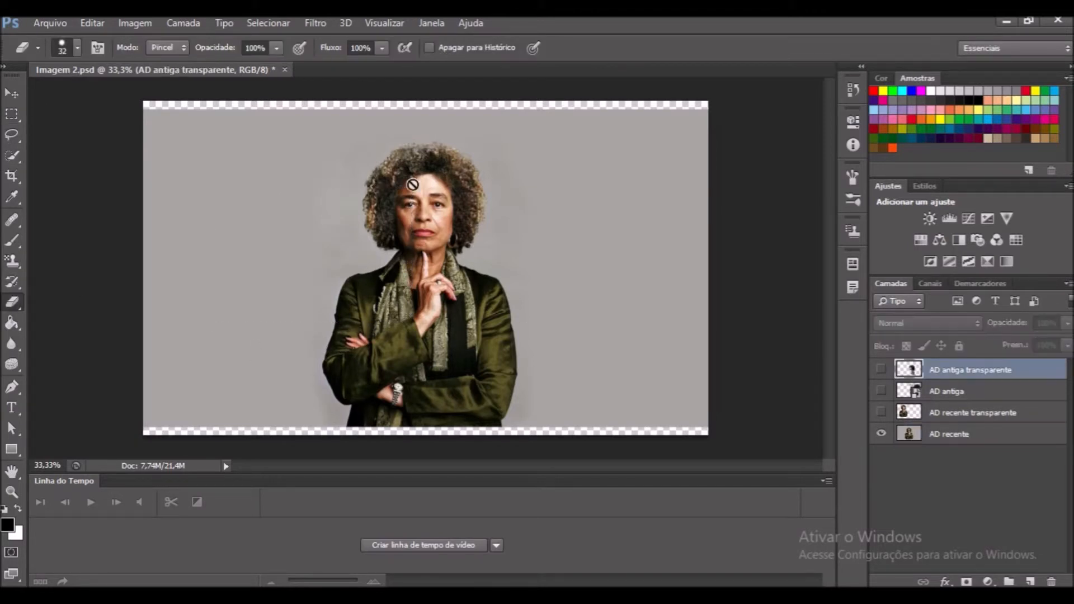
left_click(11, 157)
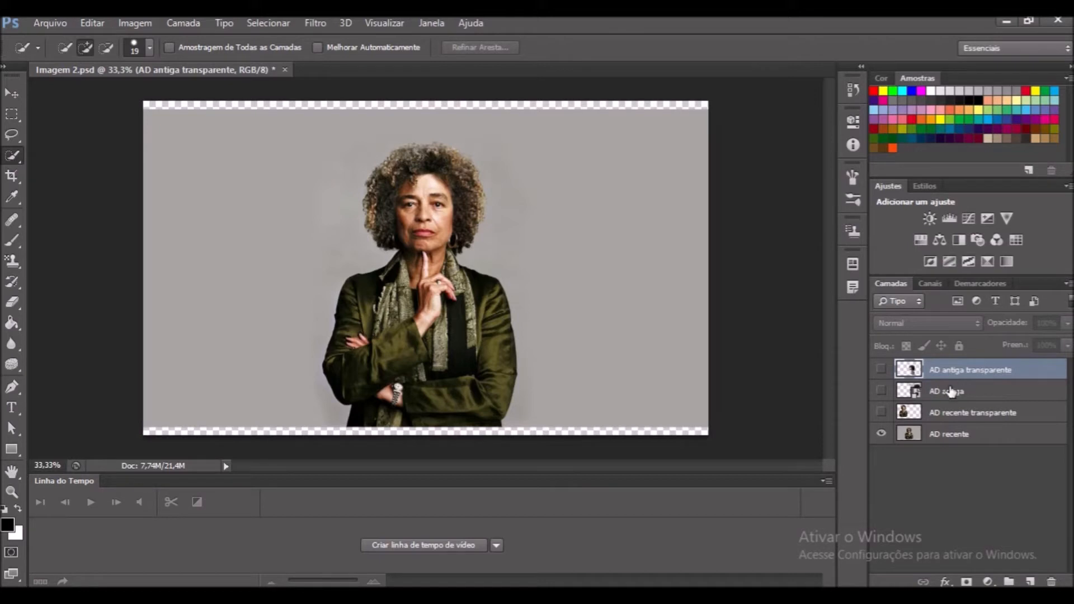
left_click(961, 436)
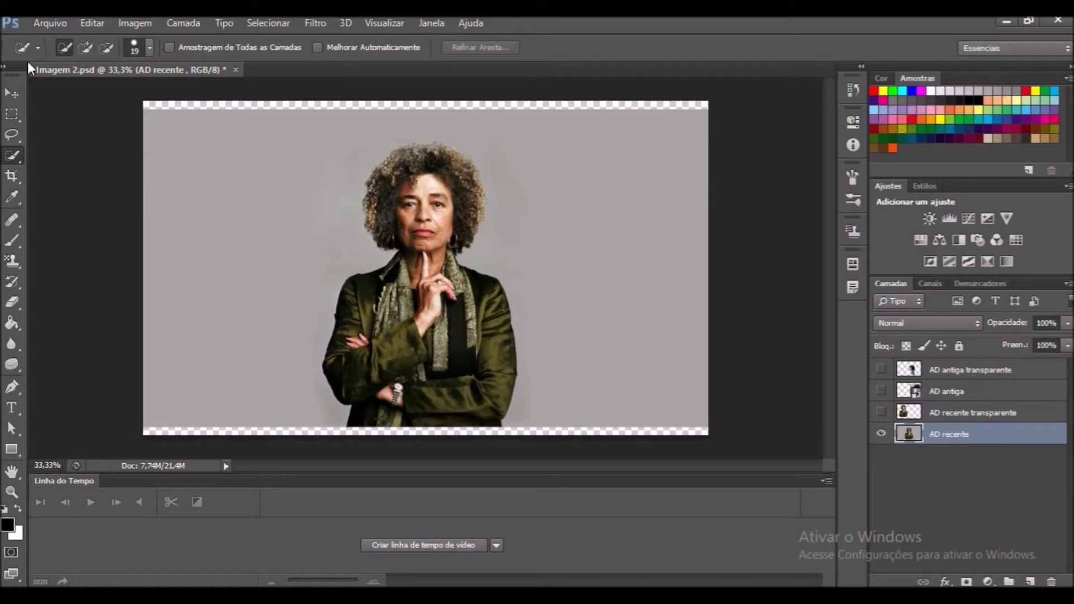
- Try a 43 px brush size for the Quick Selection tool, and set the size to 21 px
left_click(148, 48)
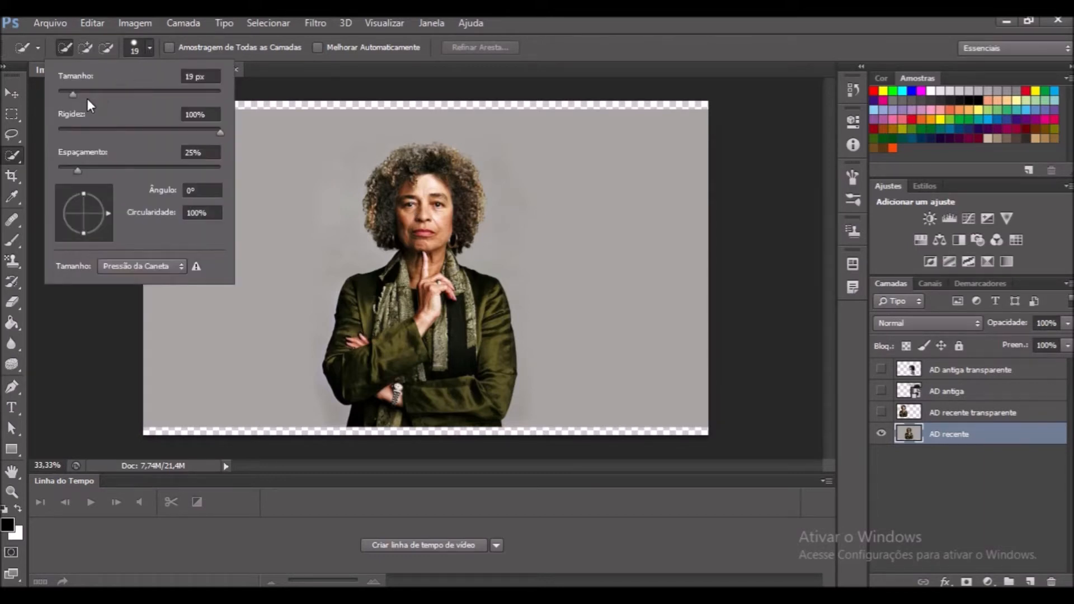
mouse_move(75, 88)
left_mouse_down()
mouse_move(106, 95)
mouse_move(94, 101)
left_mouse_up()
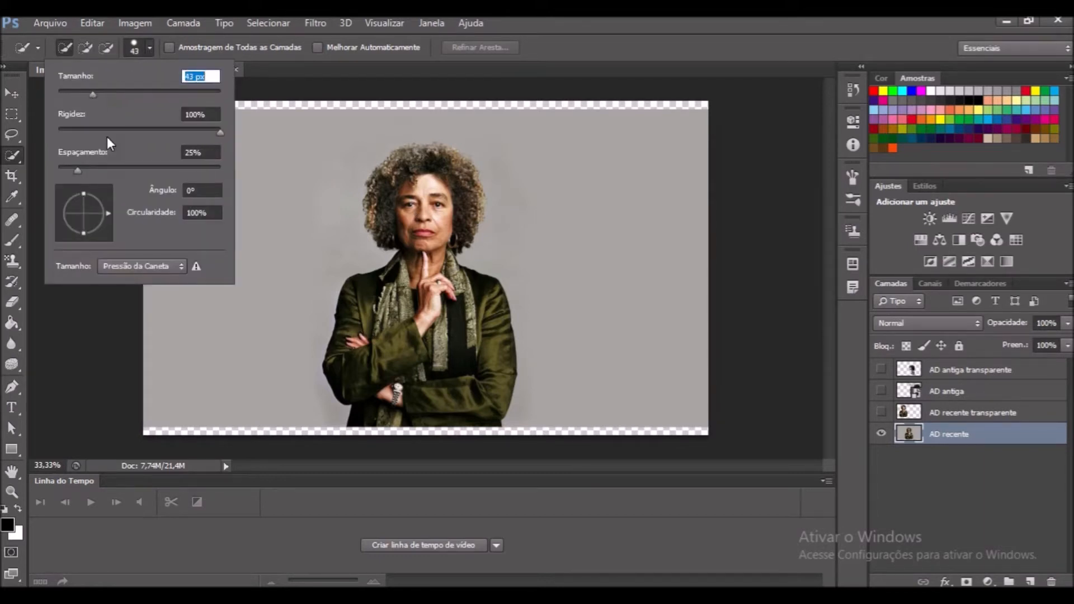
left_click(149, 48)
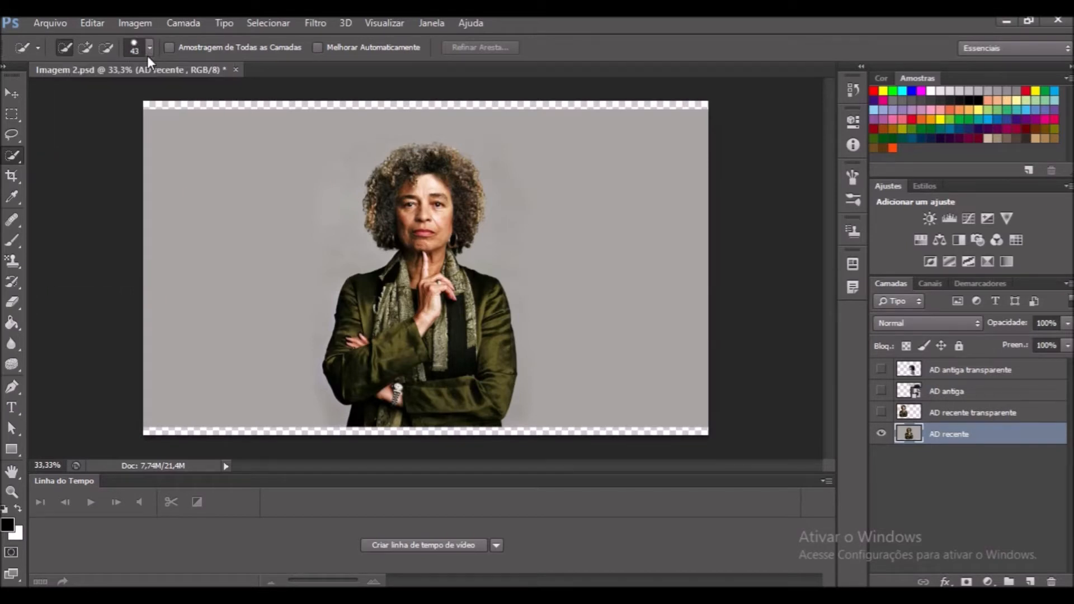
left_click(148, 48)
left_click(75, 93)
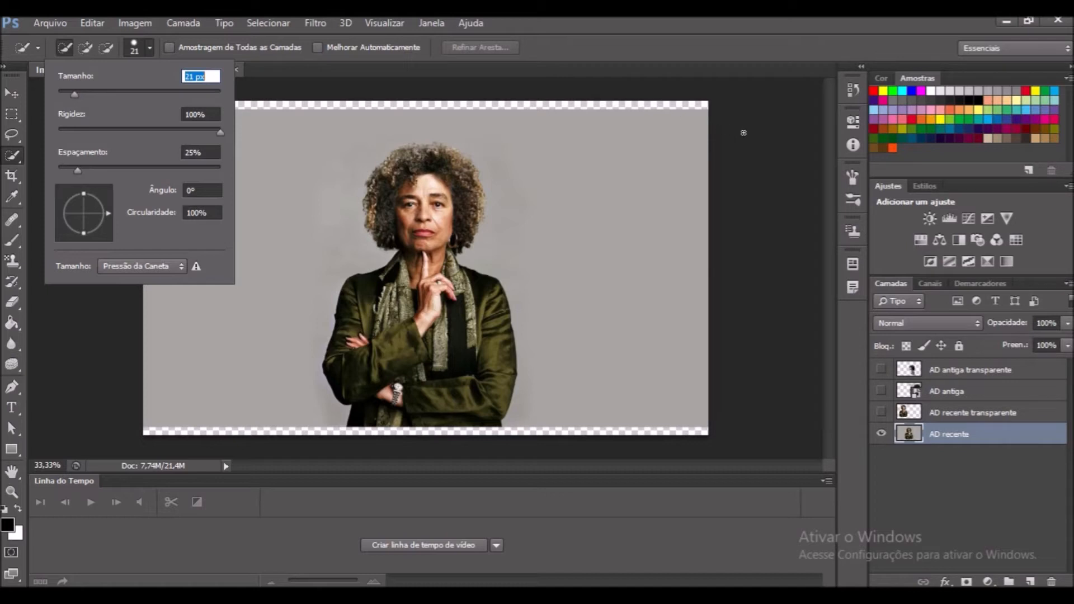
left_click(764, 144)
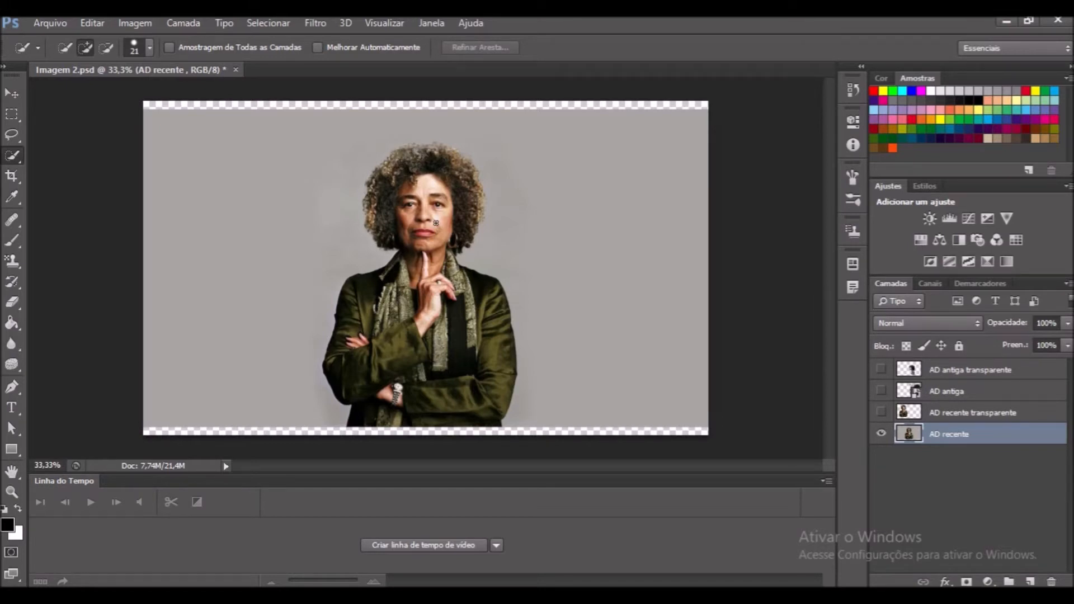
- Quick-select the woman's curly hair and face on the AD recente layer
scroll(435, 223, "up", 2)
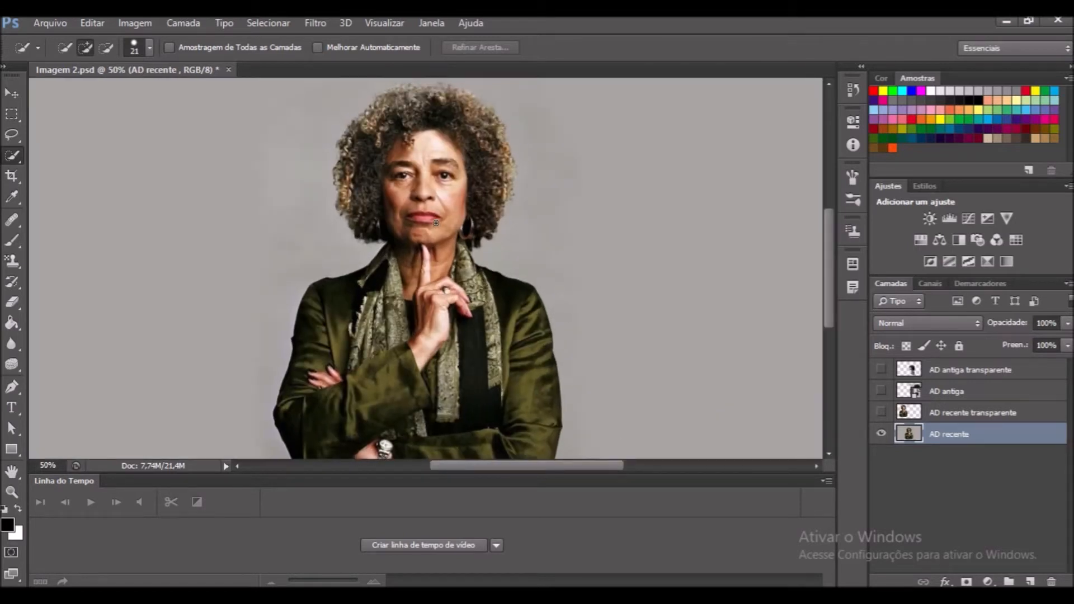
scroll(436, 223, "down", 2)
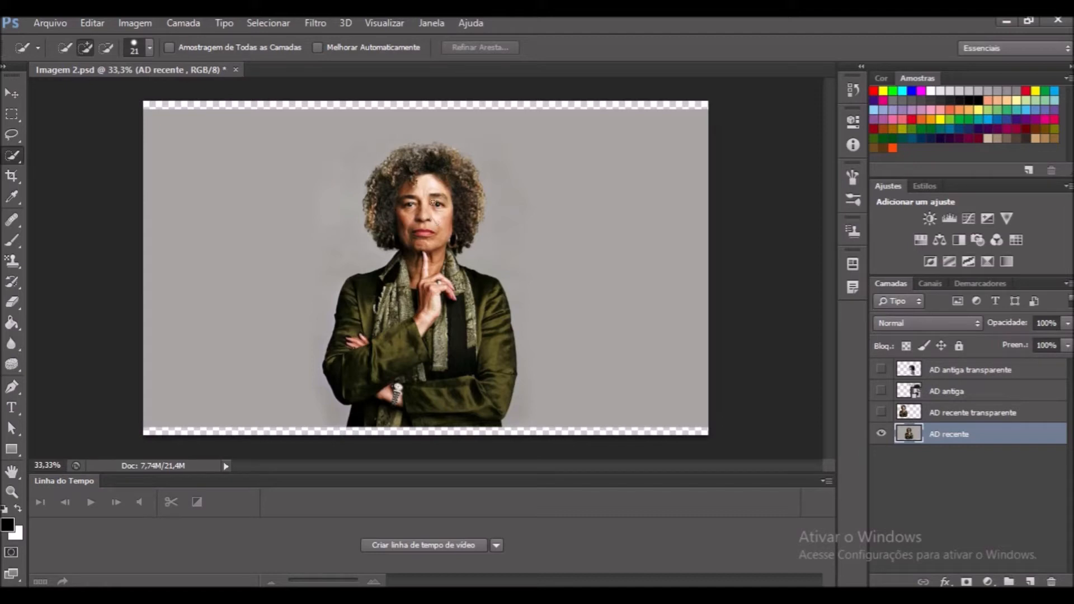
key("ctrl+plus")
key("ctrl+plus")
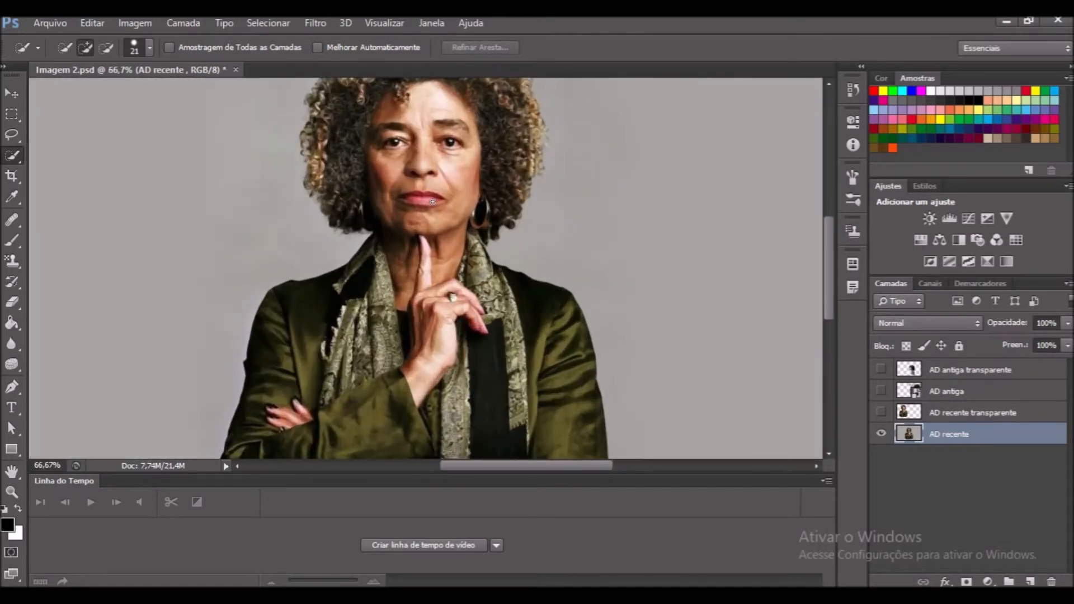
left_click_drag(829, 283, 827, 243)
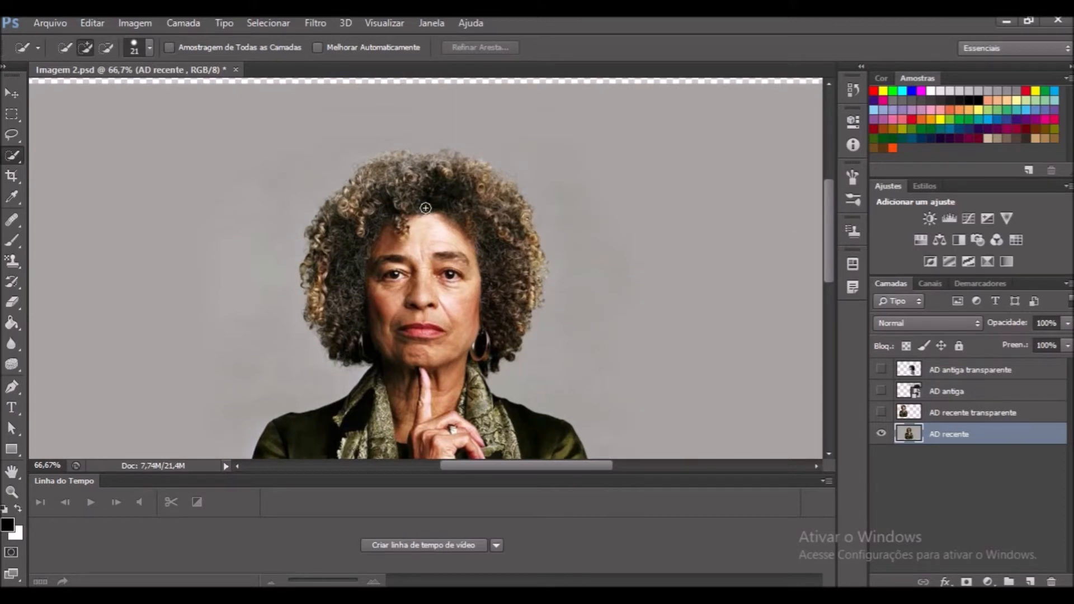
left_click(393, 194)
mouse_move(342, 235)
left_mouse_down()
mouse_move(380, 284)
mouse_move(415, 222)
mouse_move(434, 228)
mouse_move(416, 283)
mouse_move(391, 315)
mouse_move(389, 353)
mouse_move(320, 300)
mouse_move(329, 264)
mouse_move(401, 172)
mouse_move(350, 184)
mouse_move(402, 167)
mouse_move(469, 166)
mouse_move(413, 169)
mouse_move(479, 176)
mouse_move(505, 218)
mouse_move(510, 297)
left_mouse_up()
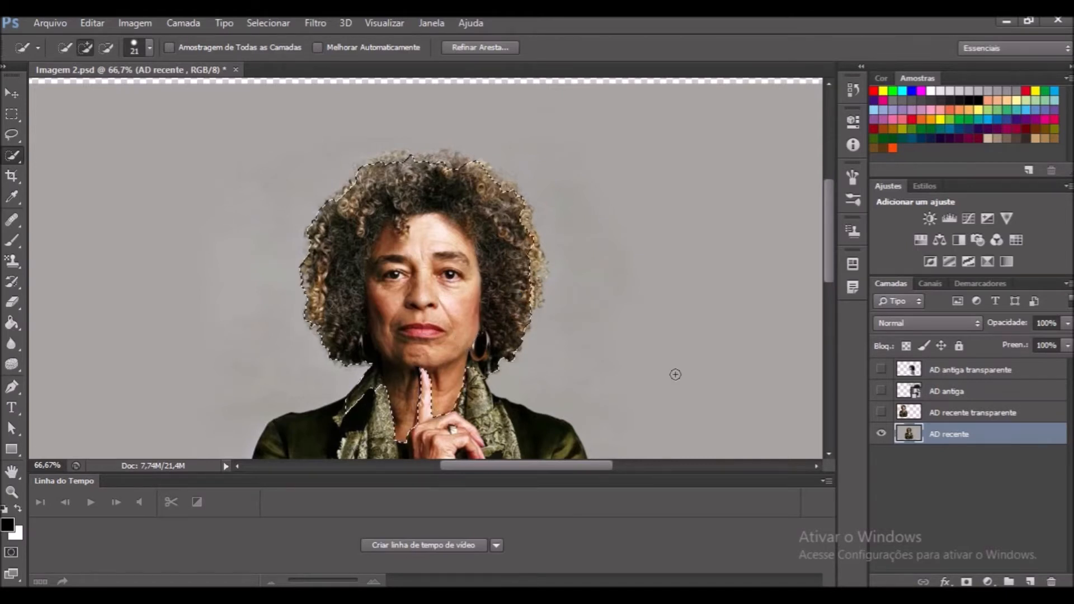
- Extend the quick selection over the woman's scarf, hands and green jacket to cover her whole figure
left_click_drag(828, 228, 834, 288)
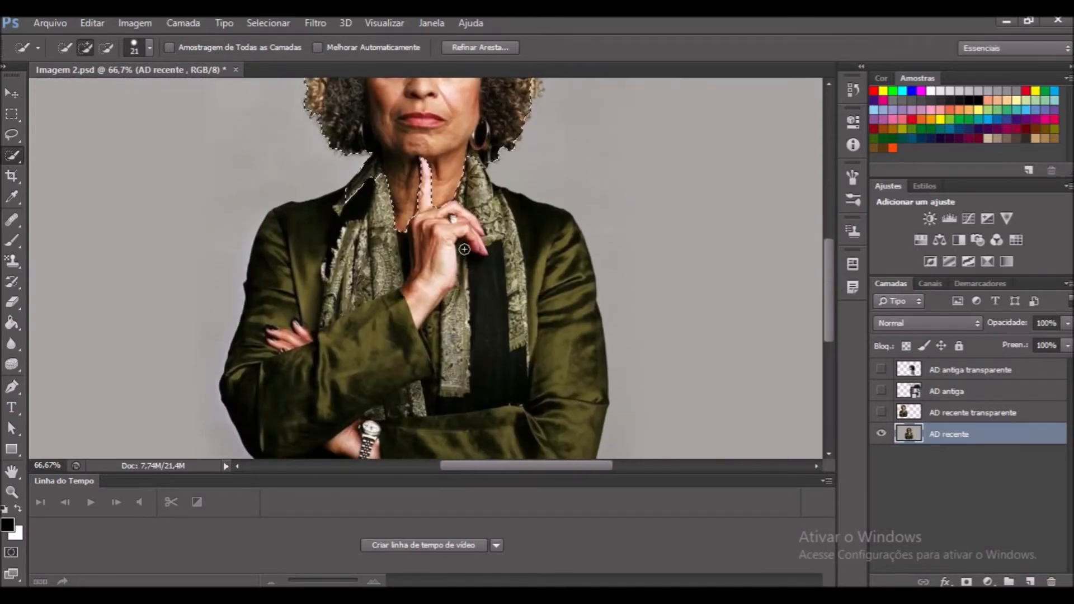
mouse_move(400, 255)
left_mouse_down()
mouse_move(402, 218)
mouse_move(341, 339)
mouse_move(268, 395)
left_mouse_up()
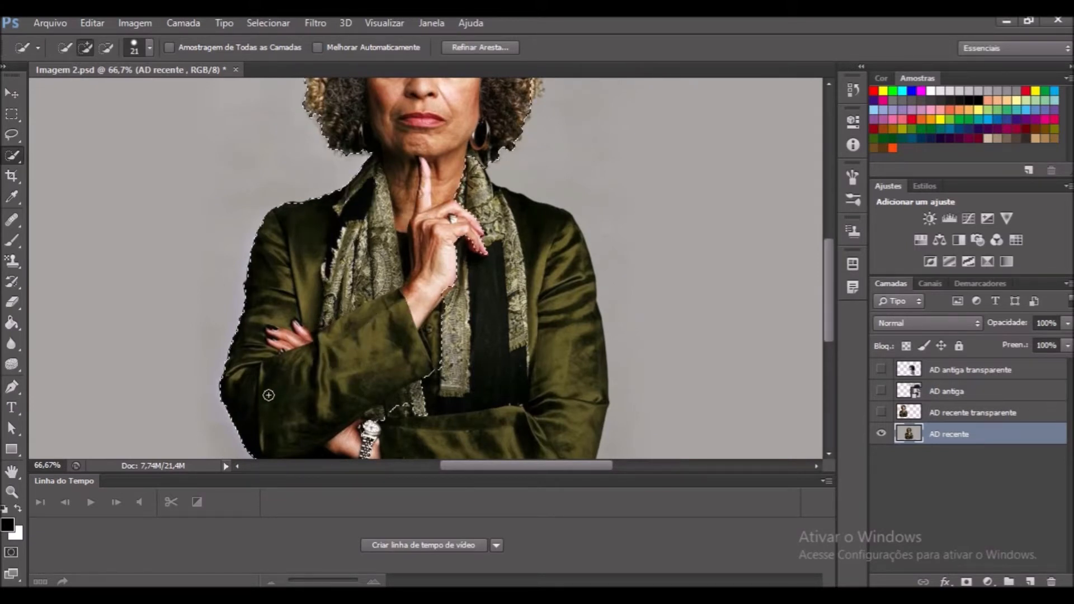
left_click(550, 320)
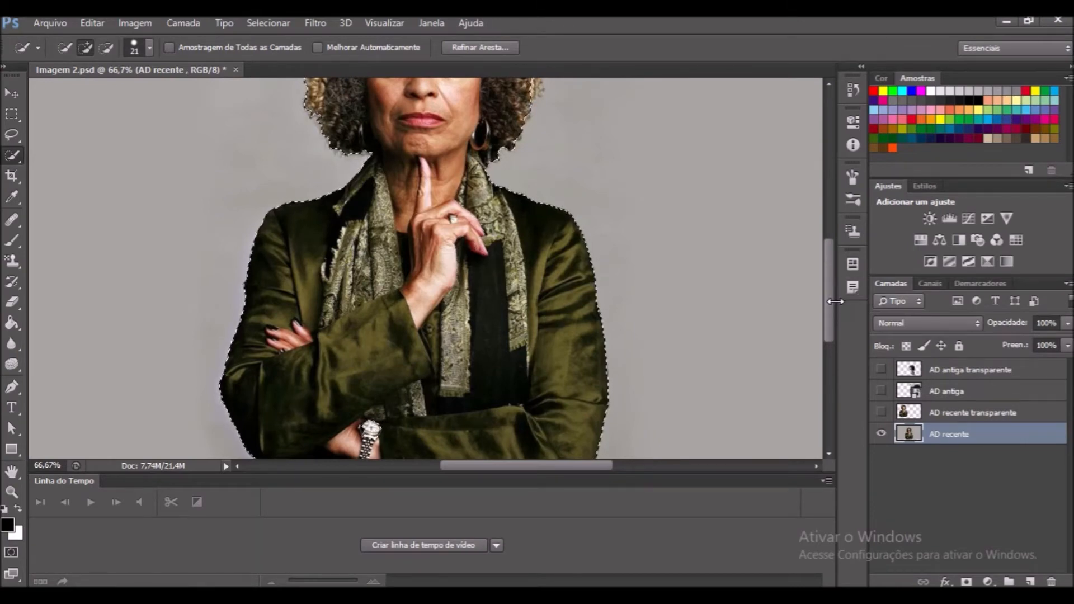
mouse_move(824, 302)
left_mouse_down()
mouse_move(831, 338)
mouse_move(827, 283)
left_mouse_up()
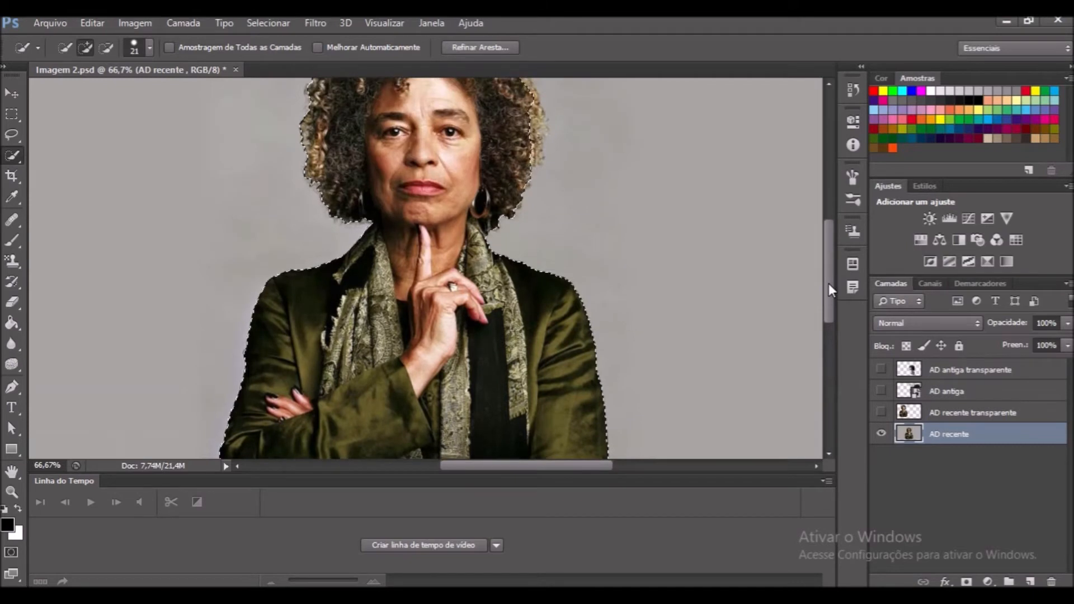
key("ctrl+minus")
key("ctrl+minus")
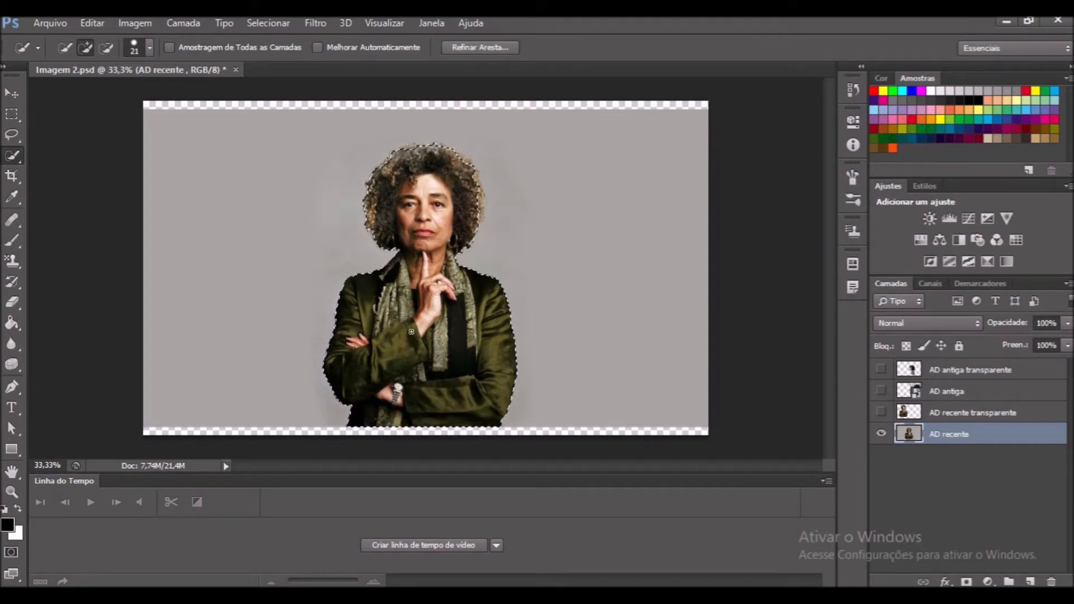
- Clear the selection, hide the AD recente layer, and show the AD antiga layer as the active layer
key("ctrl+d")
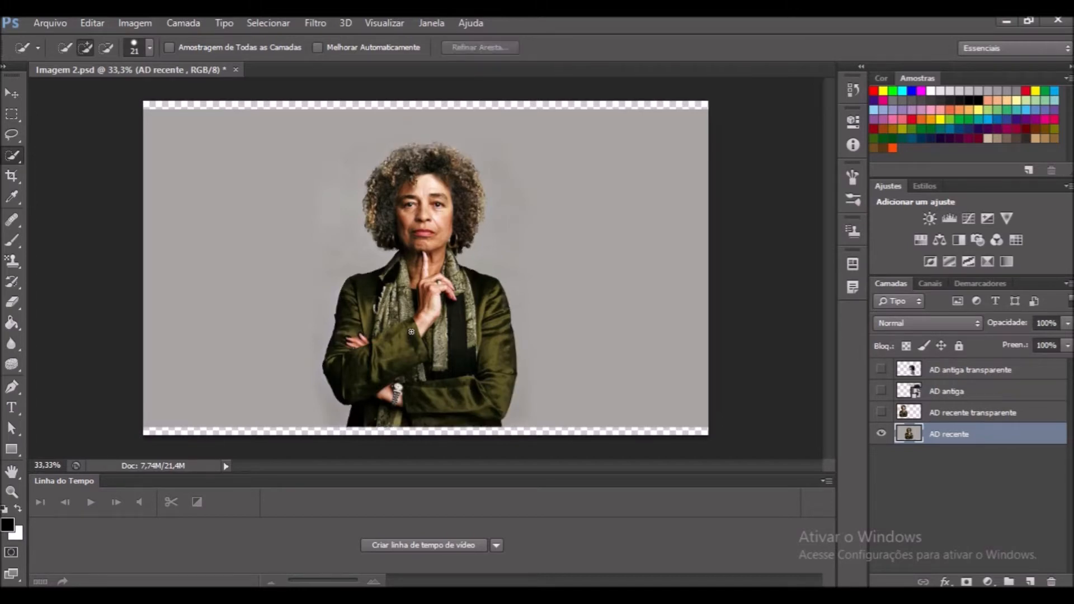
left_click(881, 434)
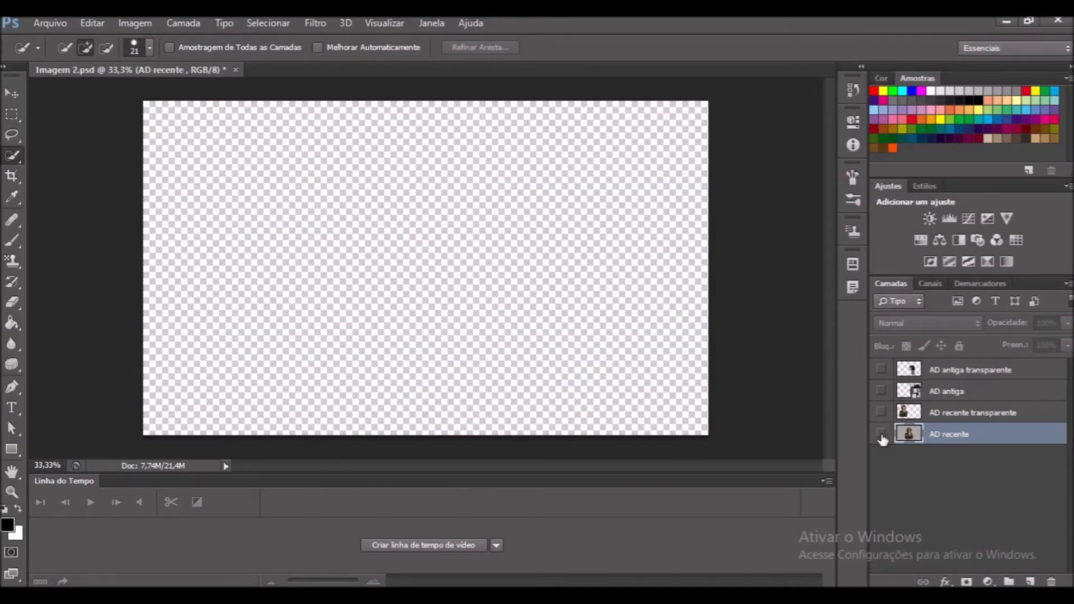
left_click(881, 390)
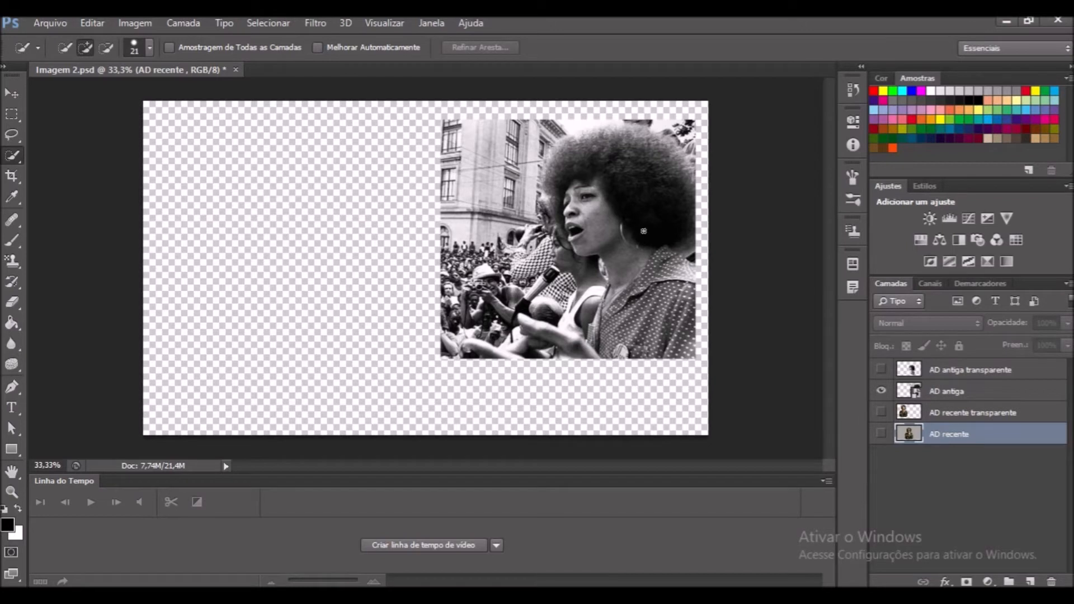
left_click(979, 391)
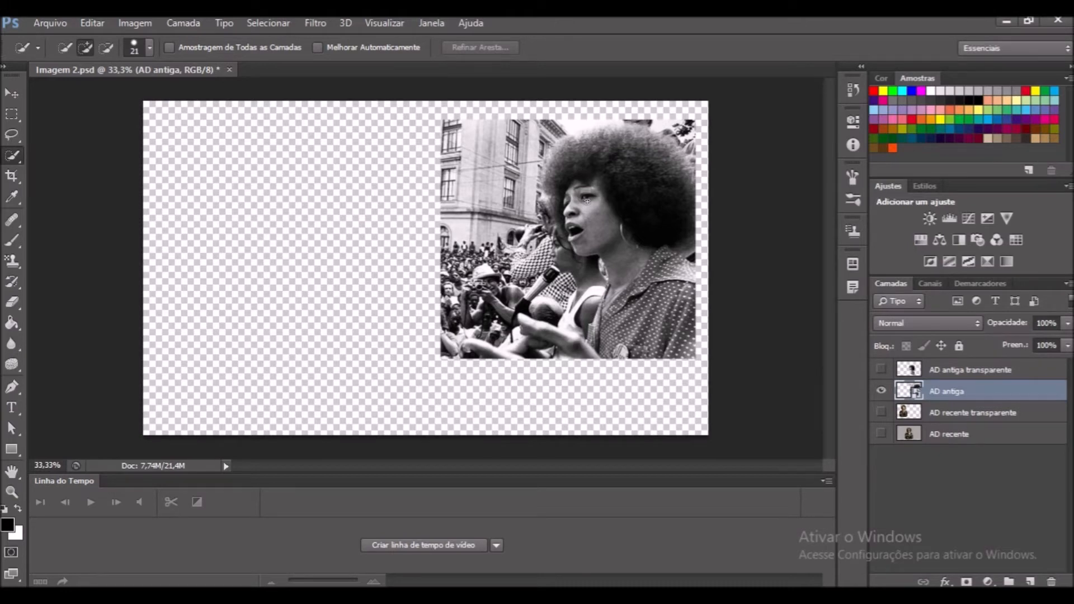
- Quick-select the woman's face, neck and polka-dot shirt in the black-and-white photo
key("ctrl+plus")
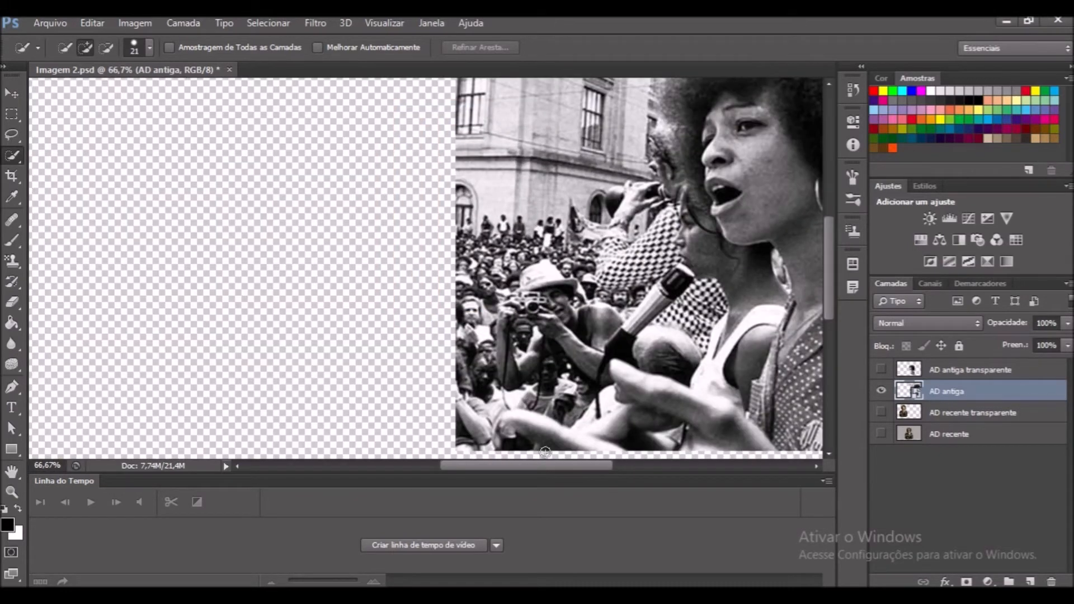
left_click_drag(547, 468, 591, 468)
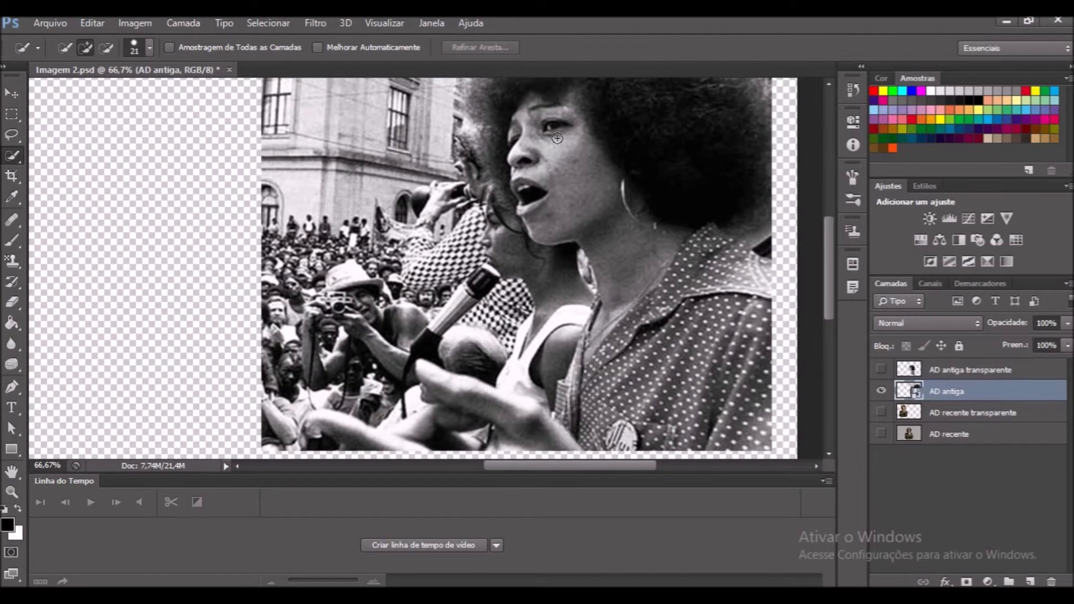
mouse_move(557, 154)
left_mouse_down()
mouse_move(553, 183)
mouse_move(585, 193)
left_mouse_up()
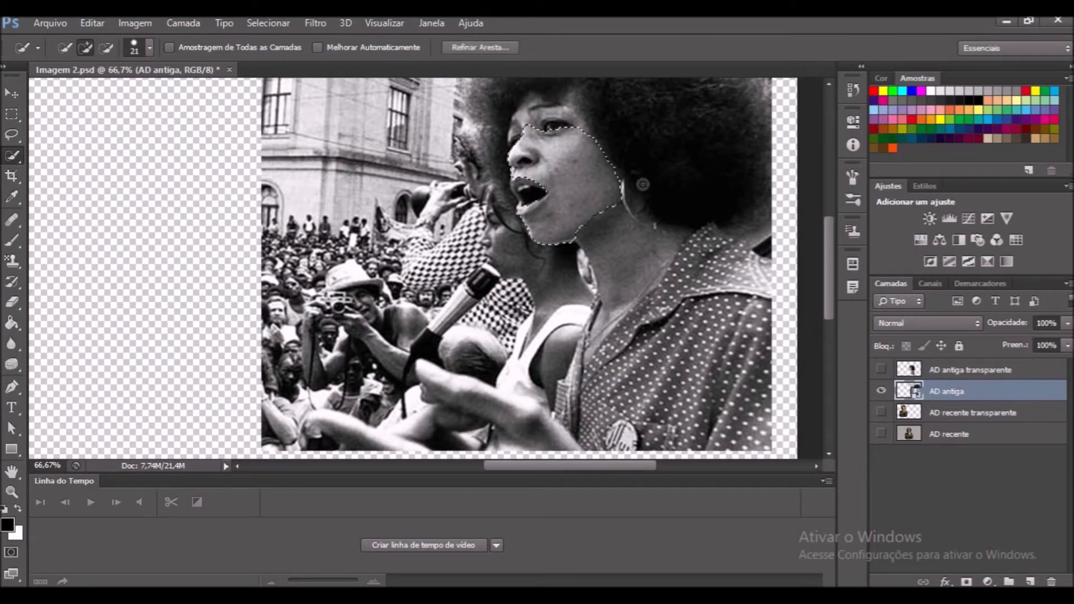
left_click(552, 127)
mouse_move(669, 332)
left_mouse_down()
mouse_move(607, 336)
mouse_move(594, 409)
mouse_move(585, 355)
mouse_move(572, 406)
mouse_move(689, 372)
mouse_move(725, 325)
mouse_move(758, 400)
mouse_move(666, 345)
mouse_move(671, 360)
mouse_move(576, 396)
left_mouse_up()
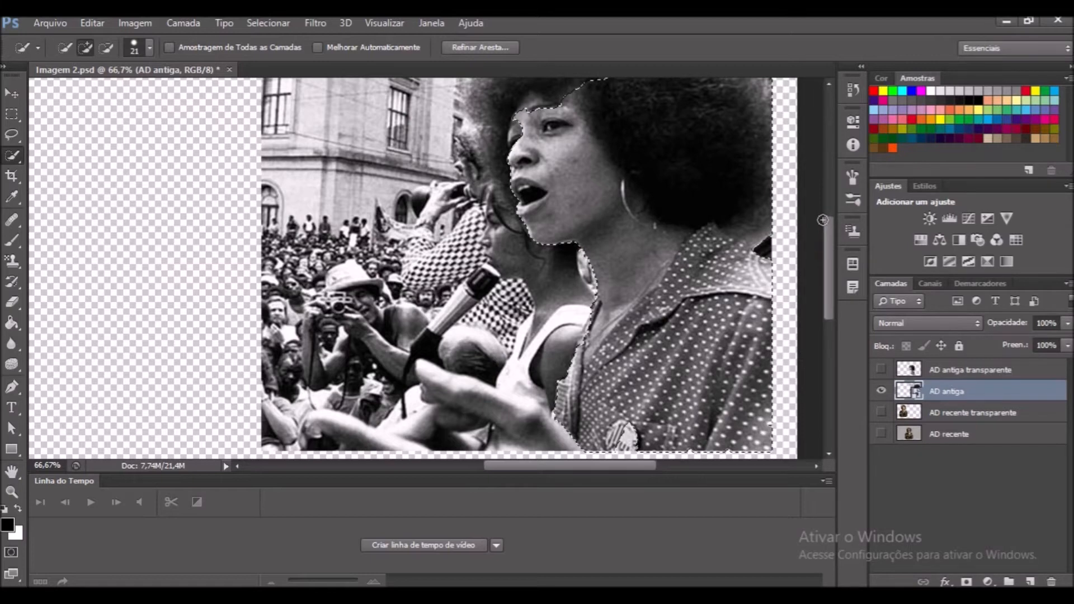
- Extend the quick selection around the woman's afro hair, including the strands along its edge beside the building
mouse_move(827, 232)
left_mouse_down()
mouse_move(827, 201)
mouse_move(833, 269)
left_mouse_up()
left_click(500, 240)
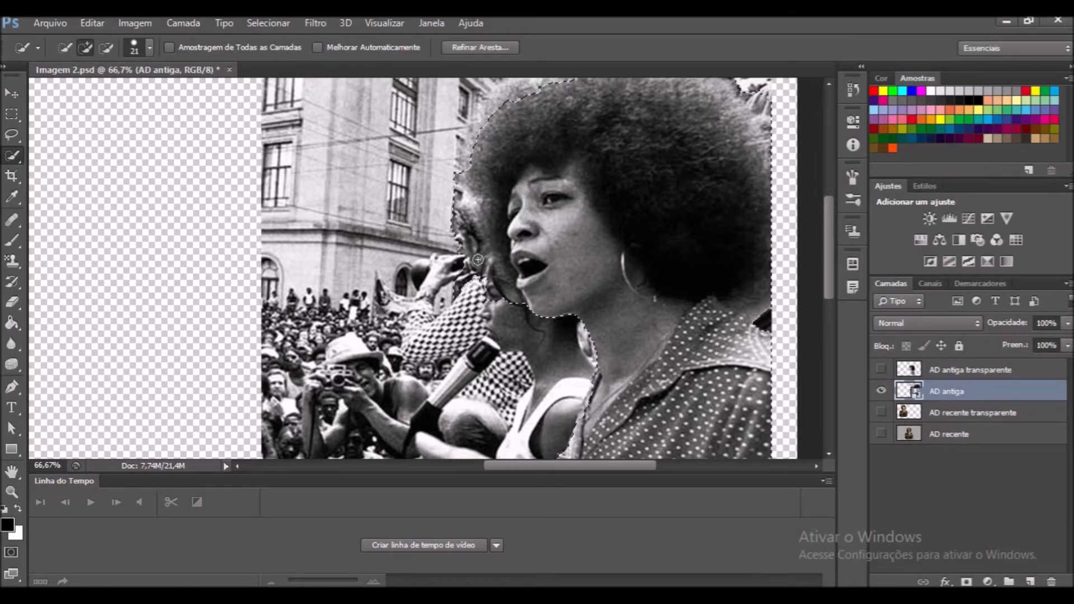
left_click_drag(832, 285, 827, 255)
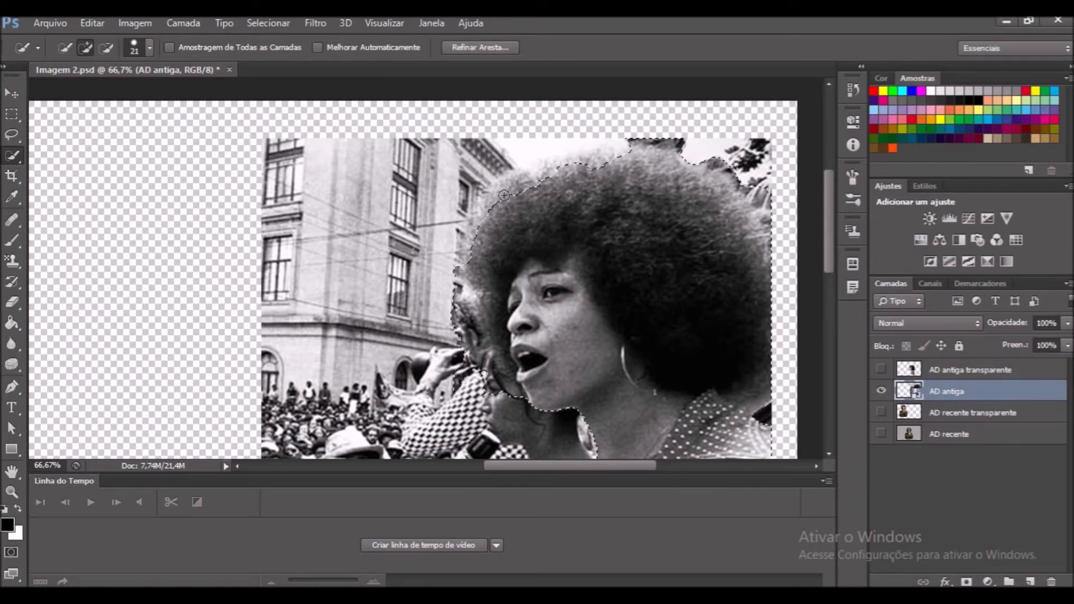
mouse_move(473, 226)
left_mouse_down()
mouse_move(497, 185)
mouse_move(584, 162)
left_mouse_up()
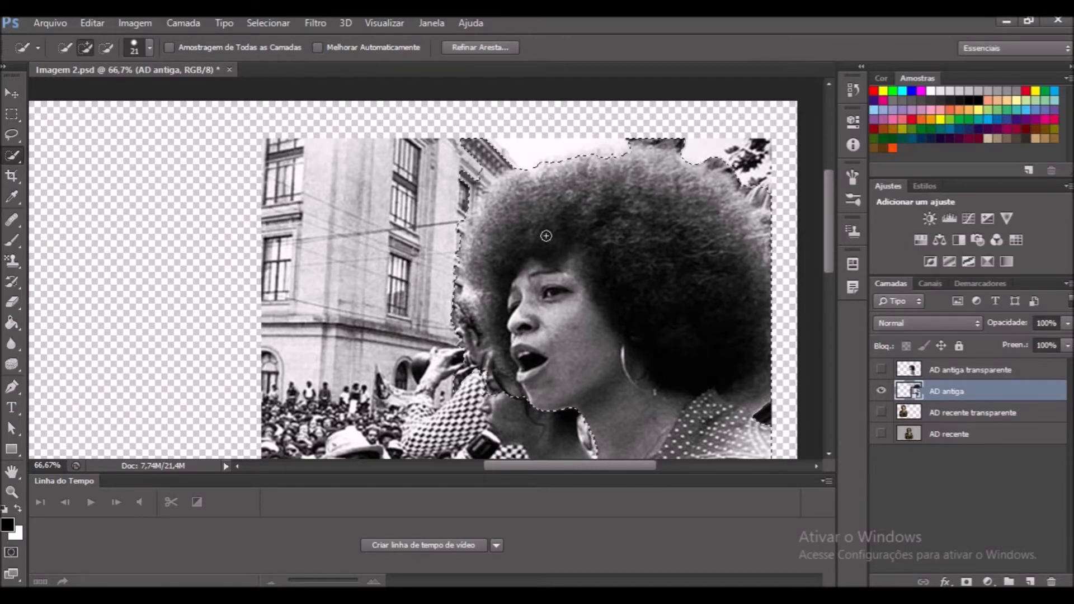
key("ctrl+minus")
key("ctrl+minus")
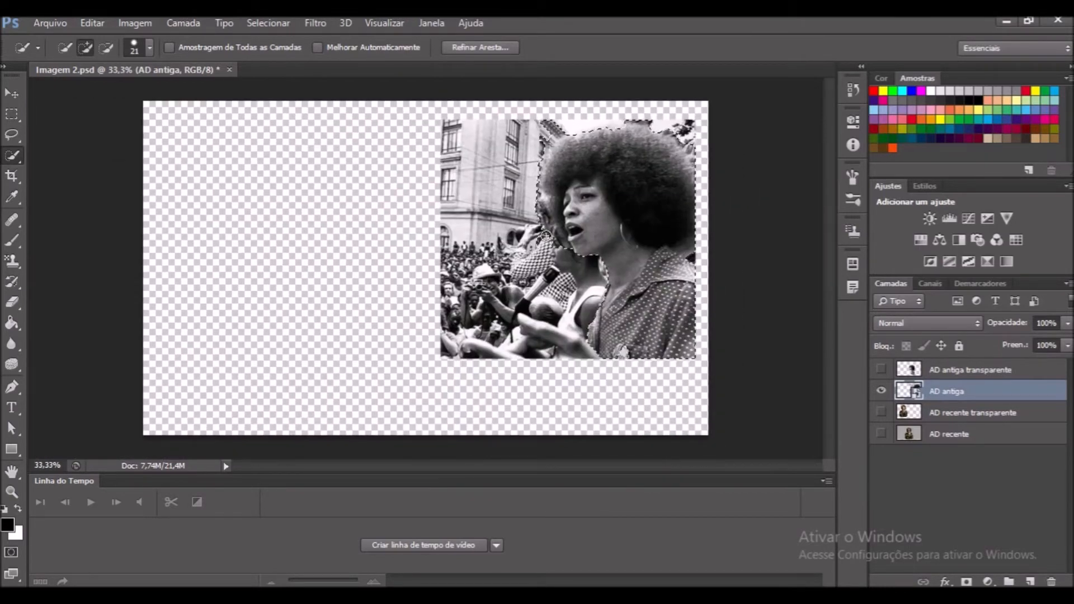
- Clear the selection, hide the AD antiga layer, and show the AD recente layer as the active layer with nothing selected
key("ctrl+plus")
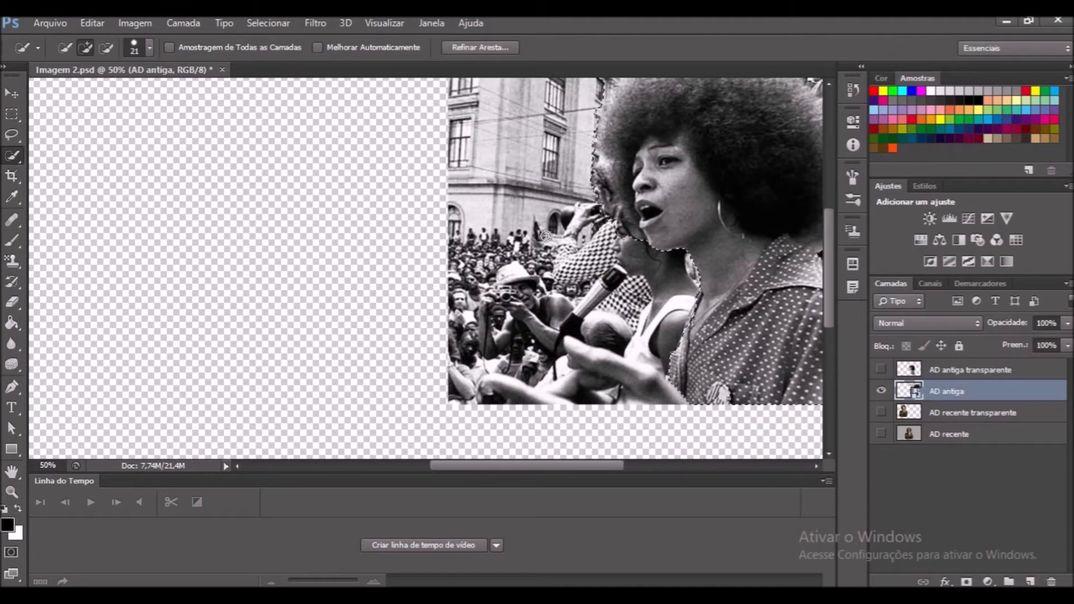
key("ctrl+minus")
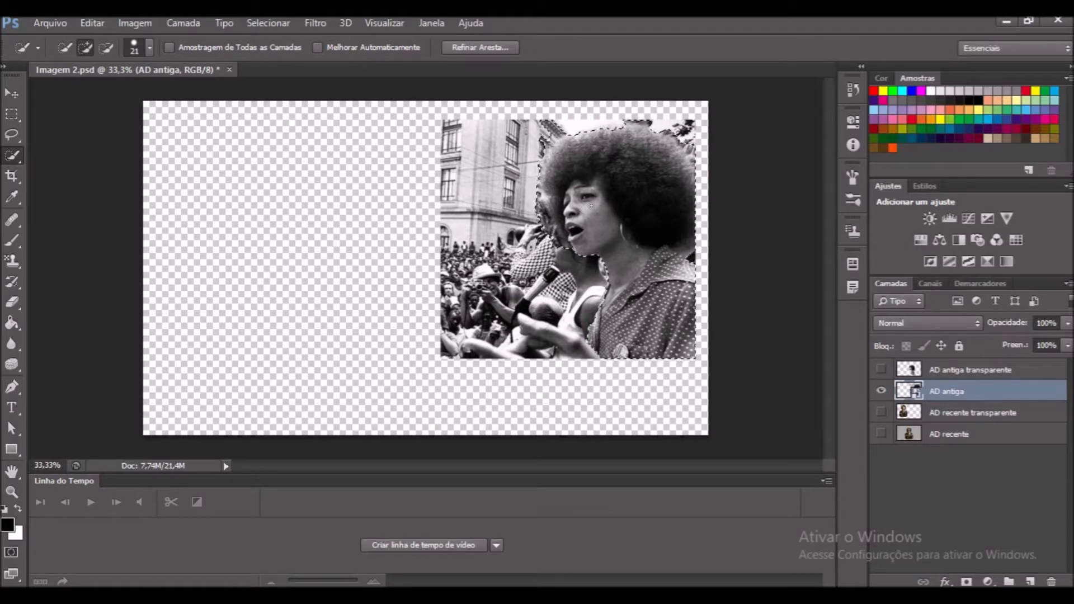
key("ctrl+d")
left_click(881, 434)
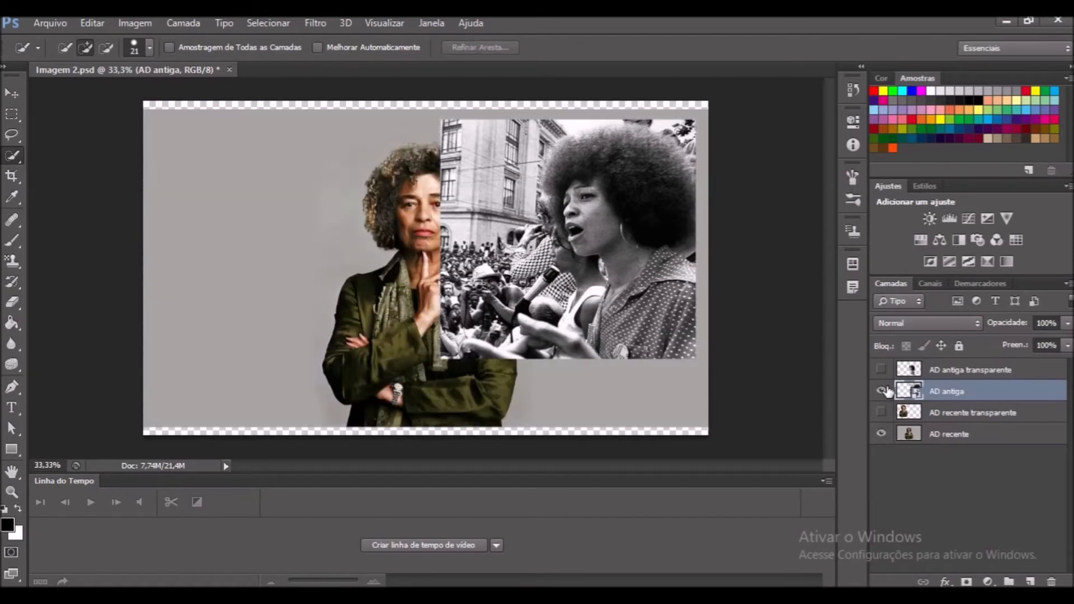
left_click(882, 391)
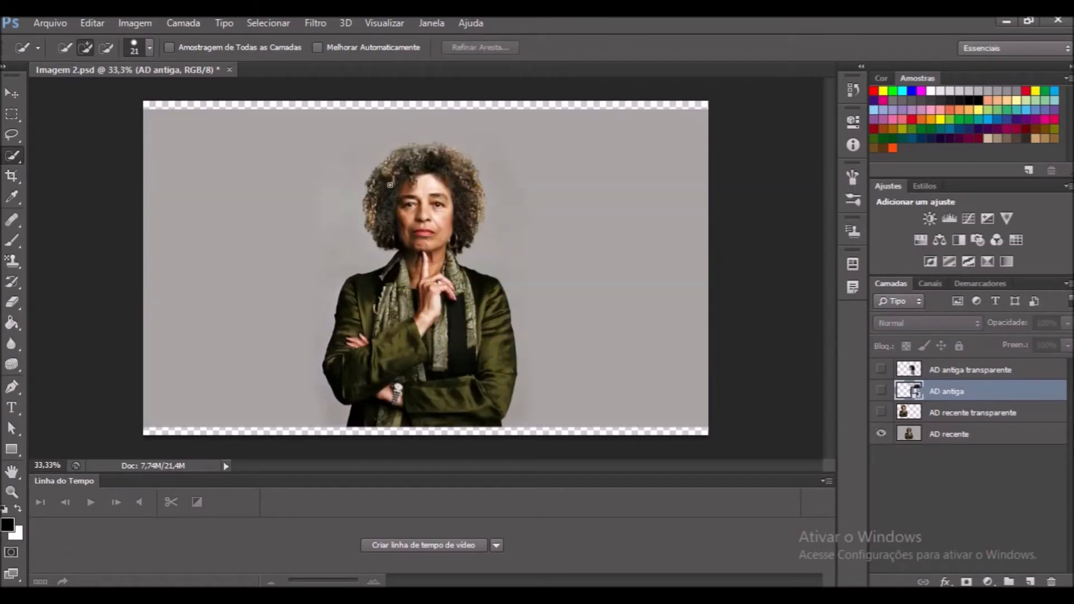
left_click(442, 282)
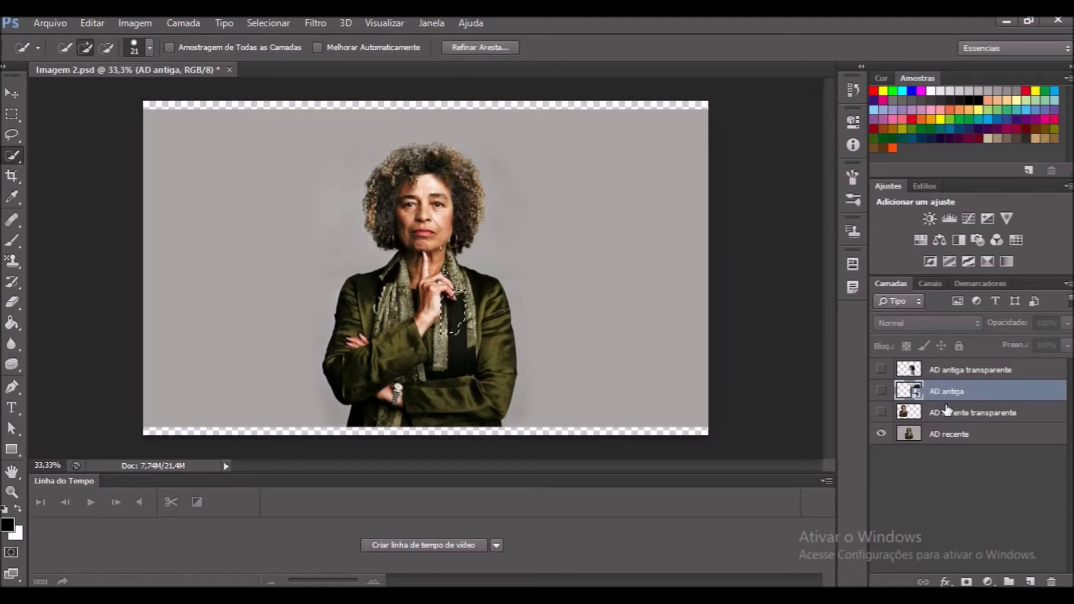
left_click(946, 444)
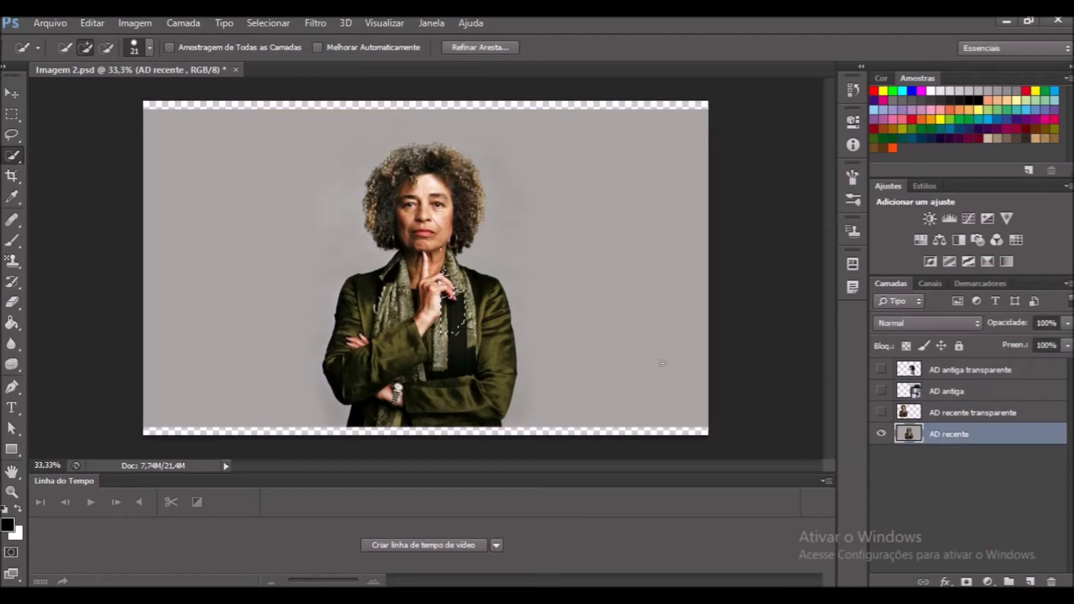
key("ctrl+d")
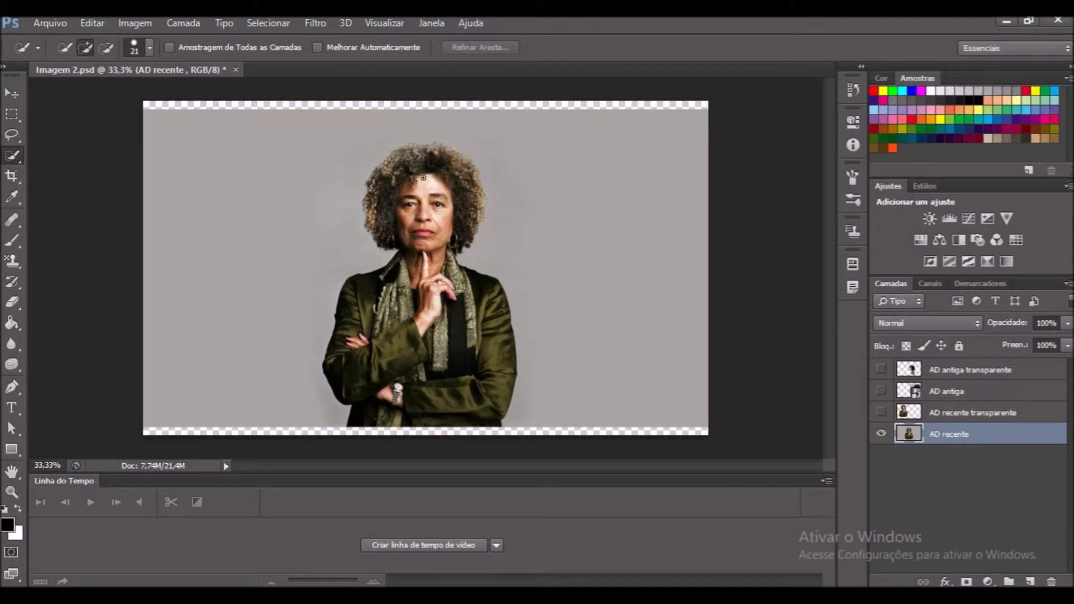
- Quick-select the woman's scarf, hands, green jacket, face and most of her hair in the color photo
mouse_move(416, 329)
left_mouse_down()
mouse_move(431, 213)
mouse_move(406, 310)
left_mouse_up()
mouse_move(362, 337)
left_mouse_down()
mouse_move(402, 374)
mouse_move(419, 347)
left_mouse_up()
mouse_move(466, 404)
left_mouse_down()
mouse_move(436, 271)
mouse_move(459, 203)
mouse_move(449, 170)
mouse_move(431, 155)
mouse_move(409, 161)
mouse_move(378, 204)
left_mouse_up()
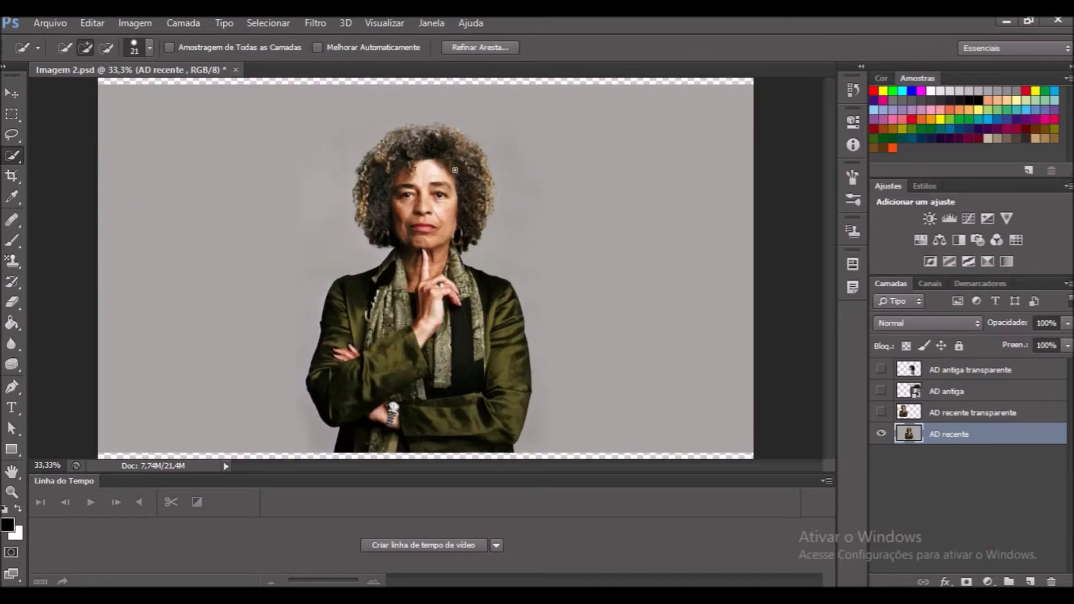
- Extend the quick selection over the remaining curls along the crown and upper sides of the woman's hair
key("ctrl+plus")
key("ctrl+plus")
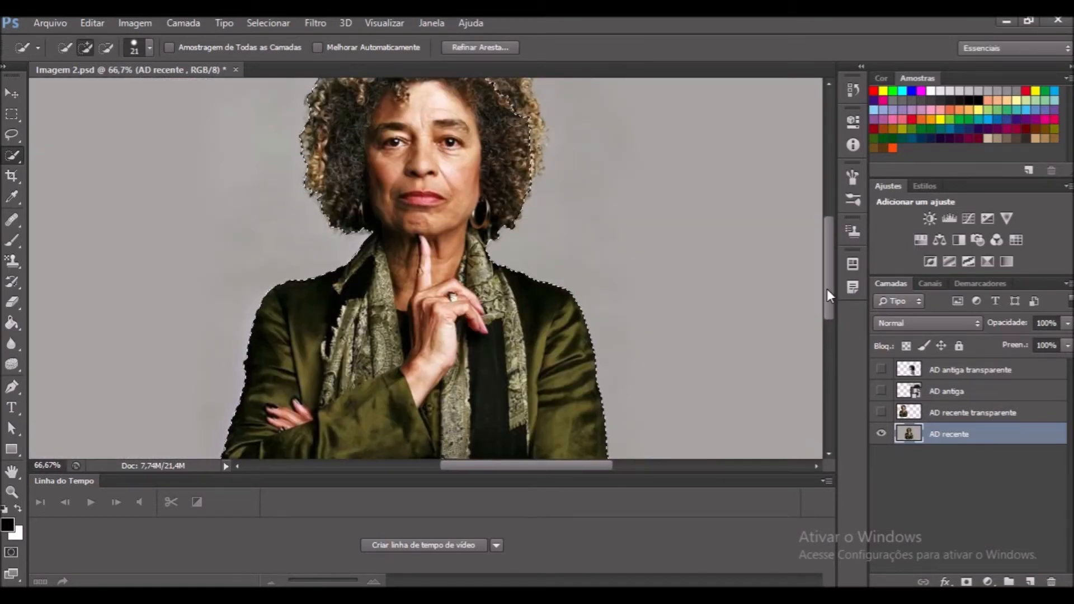
scroll(824, 285, "up", 3)
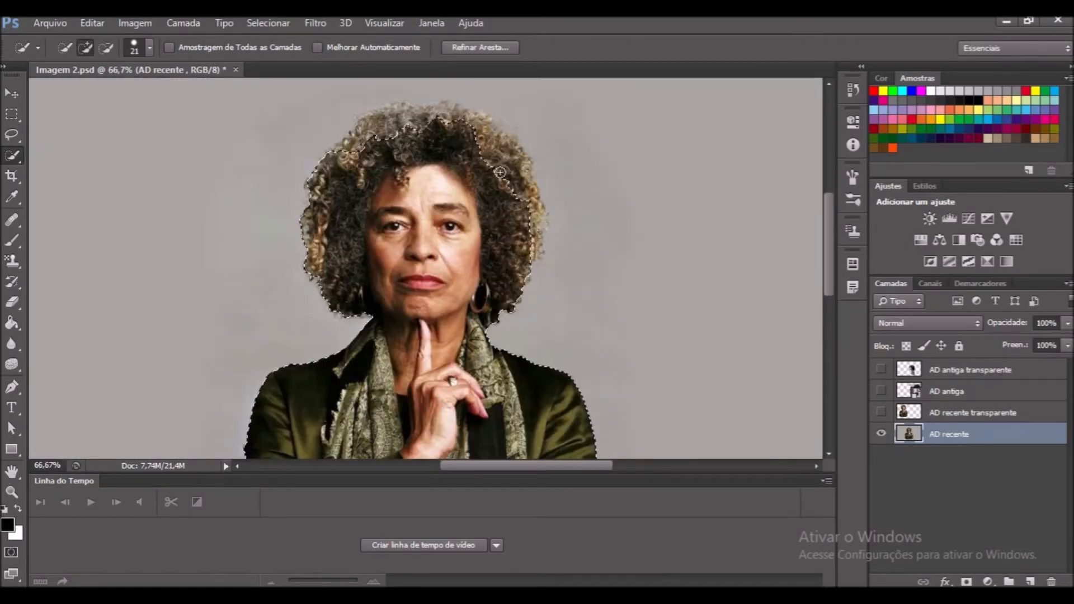
left_click_drag(504, 175, 486, 135)
left_click_drag(338, 147, 437, 118)
left_click(414, 121)
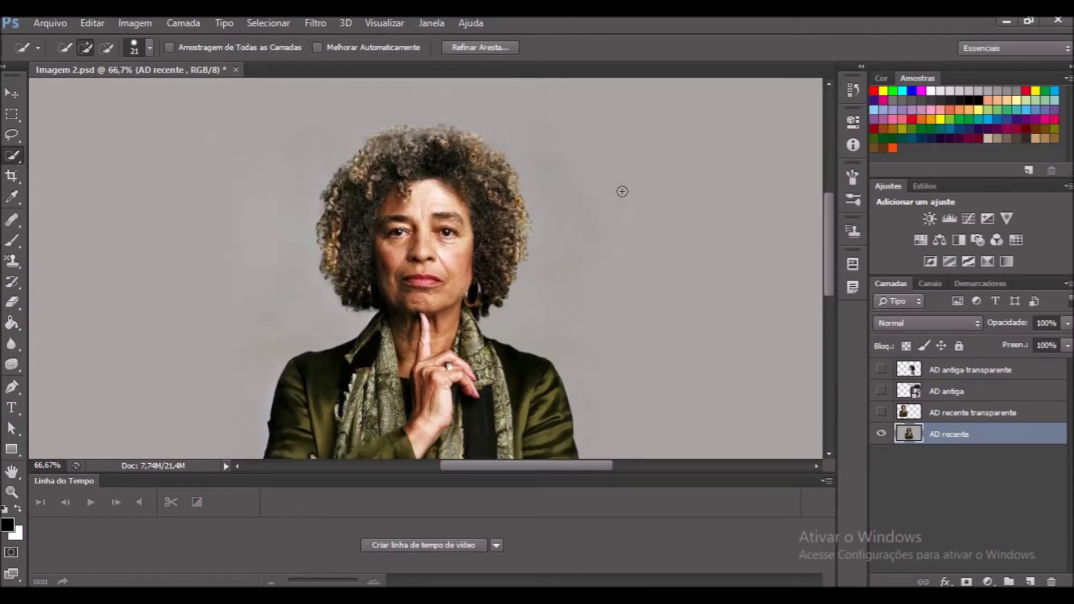
- Invert the selection to delete the gray background around the woman, and invert it back to her figure
key("ctrl+minus")
key("ctrl+minus")
key("ctrl+minus")
key("ctrl+plus")
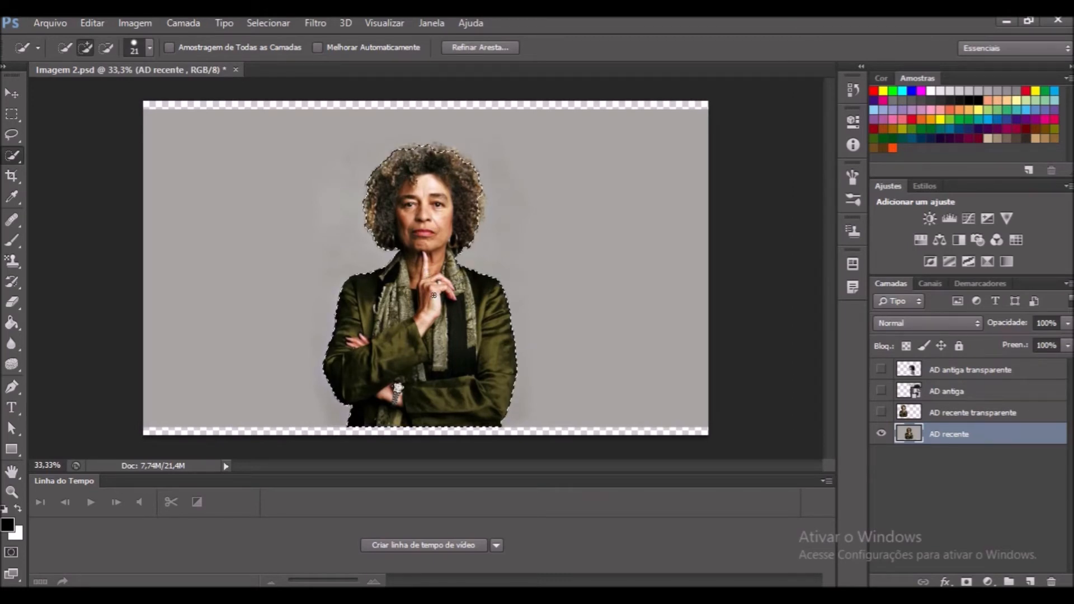
right_click(435, 257)
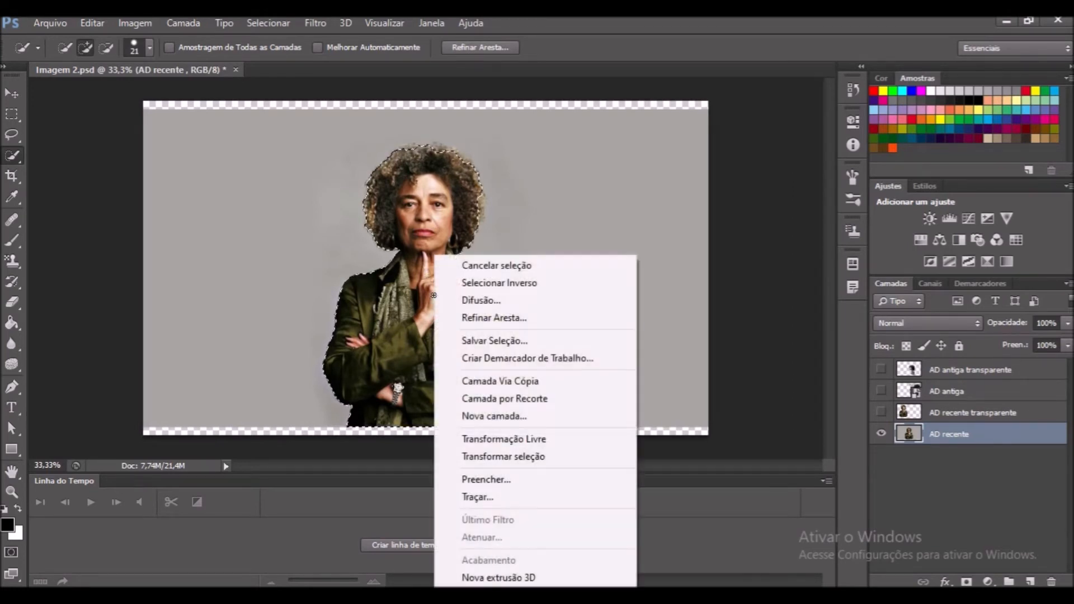
left_click(502, 284)
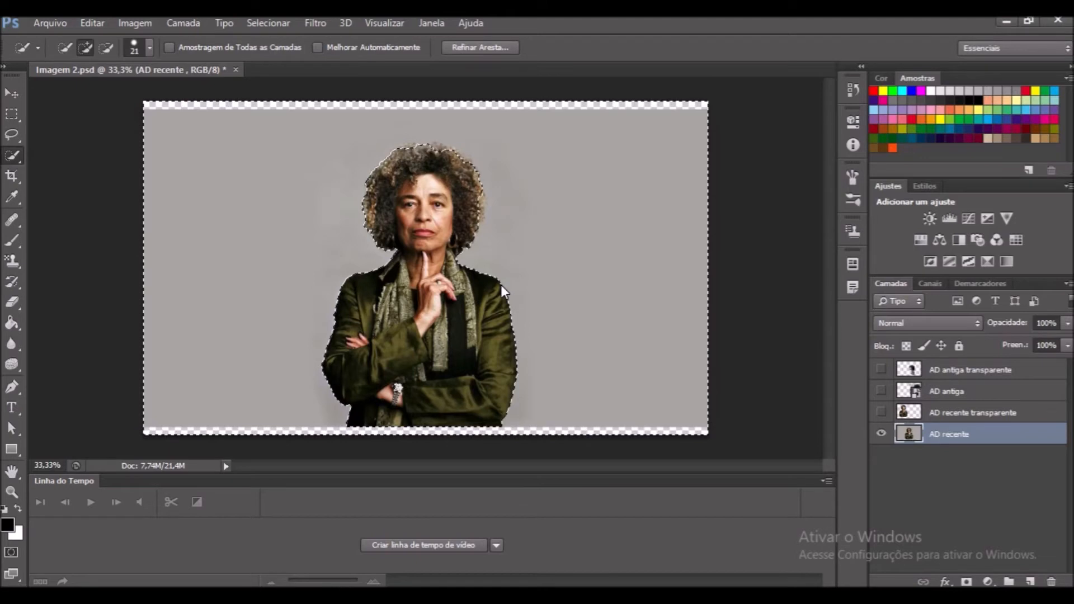
key("Delete")
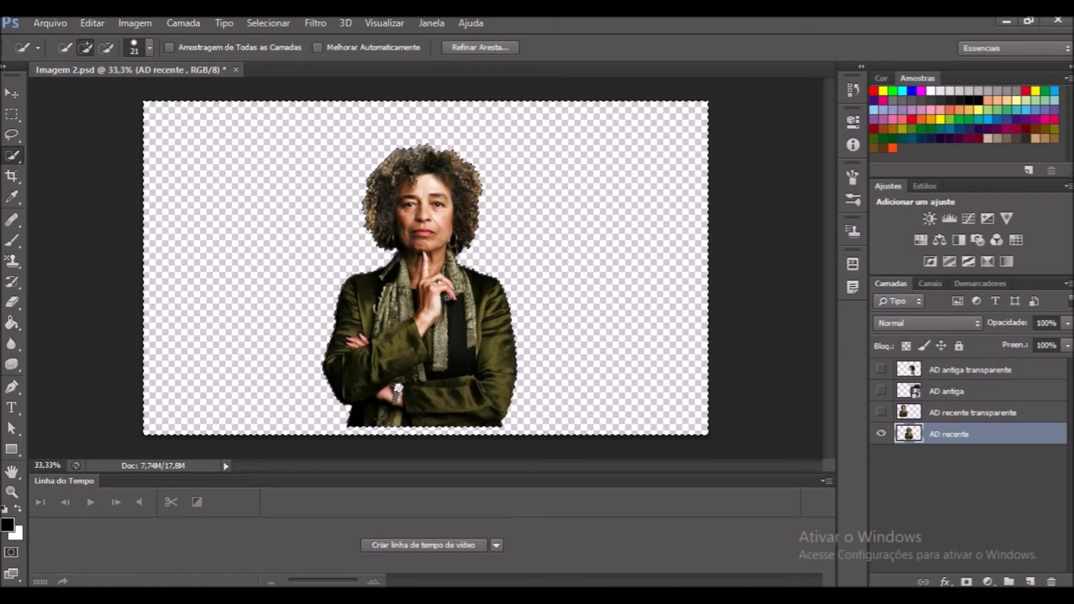
right_click(446, 297)
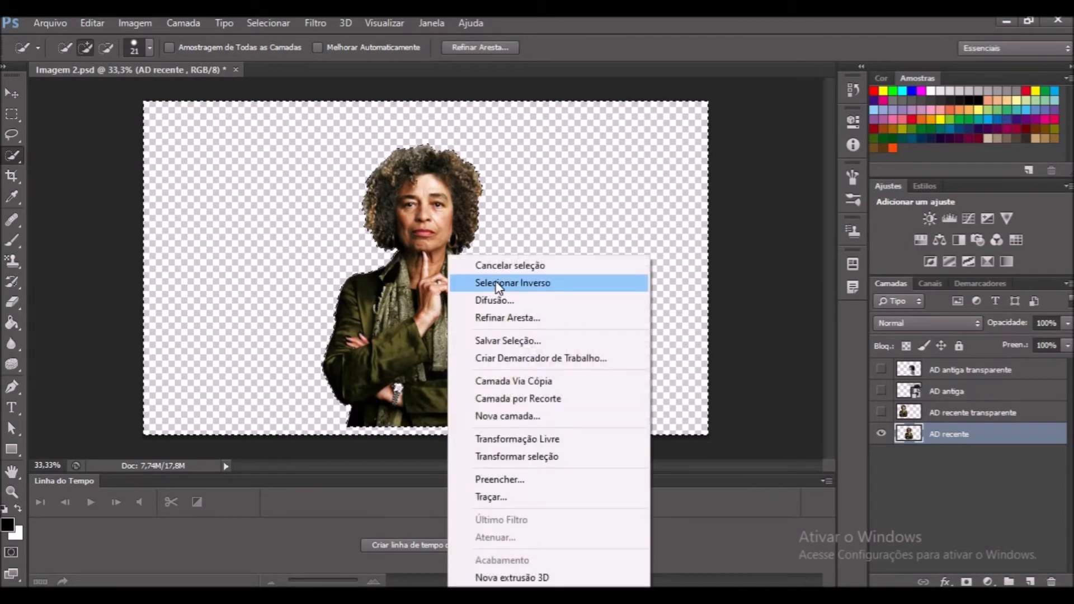
left_click(469, 281)
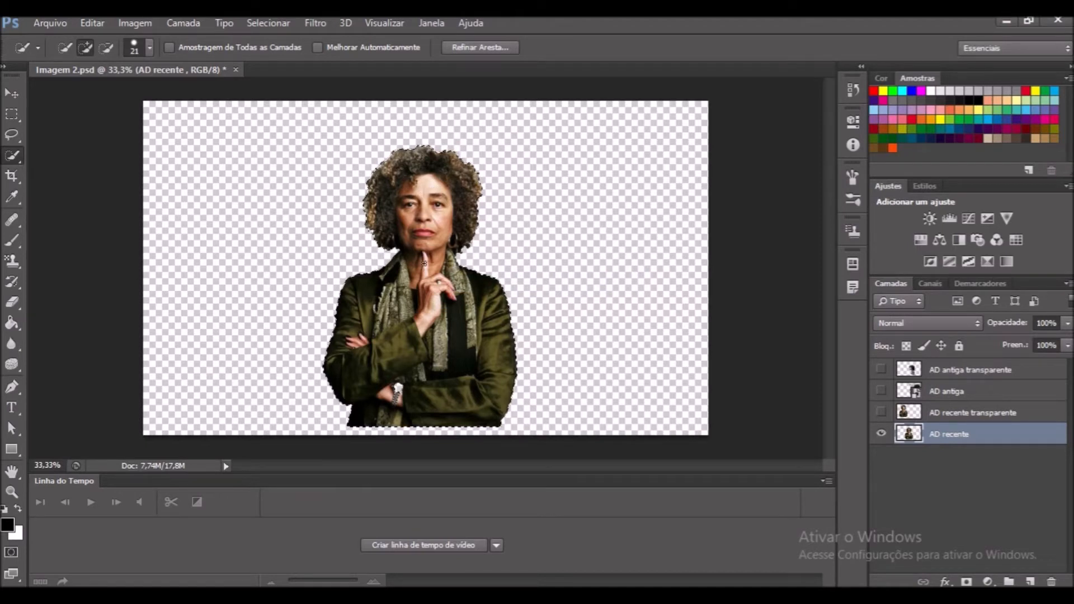
right_click(446, 204)
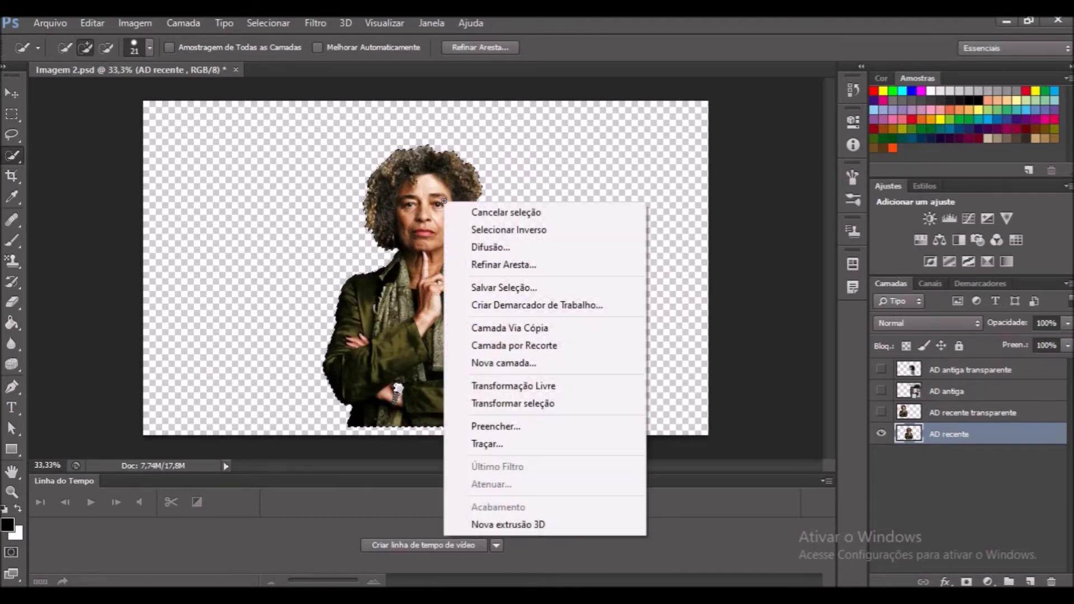
left_click(508, 403)
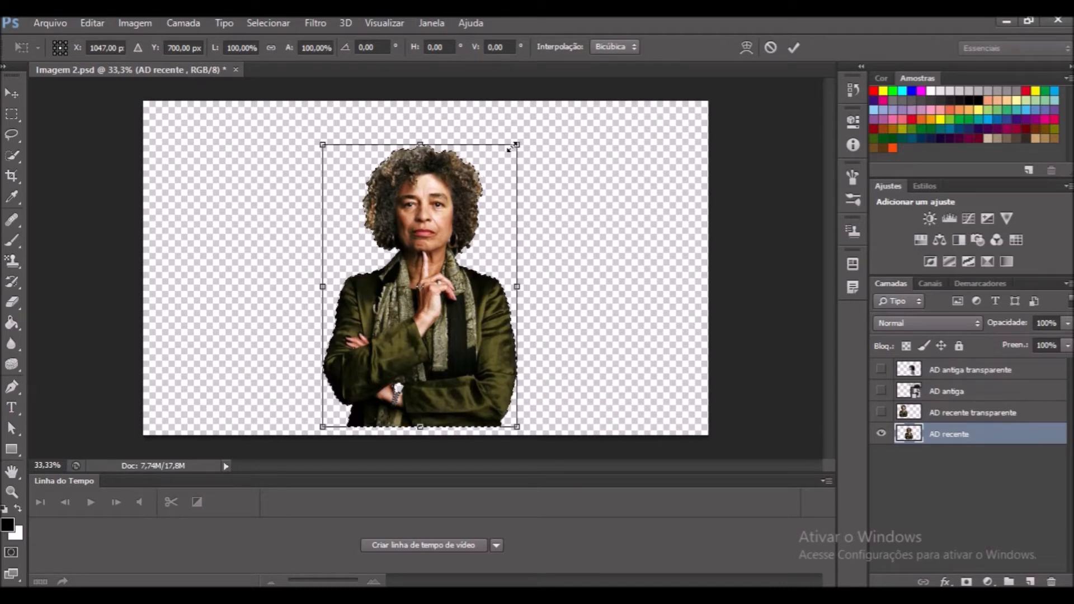
left_click_drag(509, 147, 538, 121)
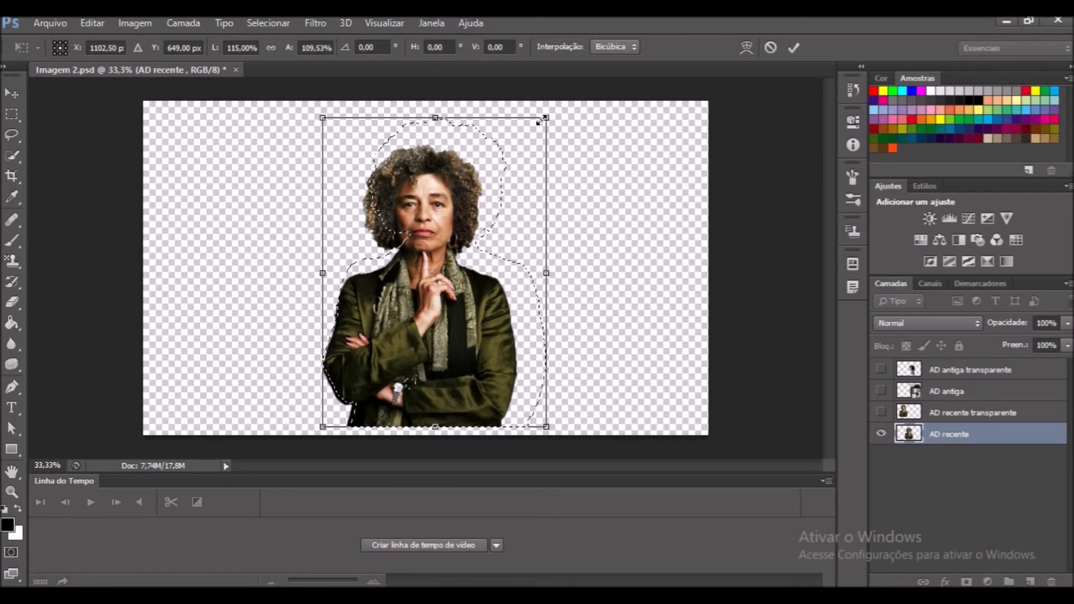
left_click_drag(447, 192, 425, 200)
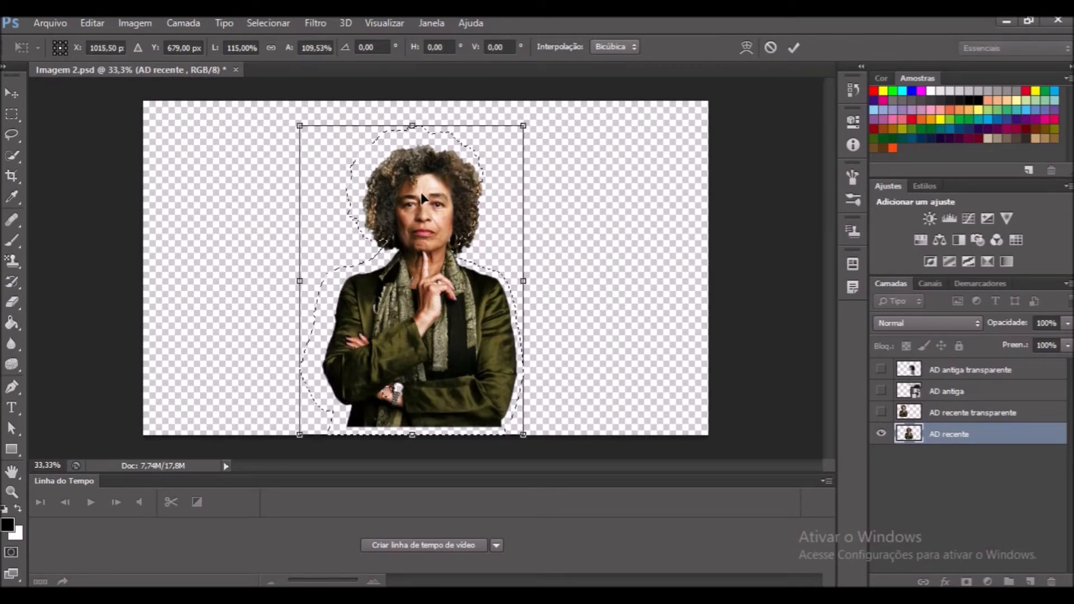
mouse_move(423, 198)
left_mouse_down()
mouse_move(434, 193)
mouse_move(419, 187)
left_mouse_up()
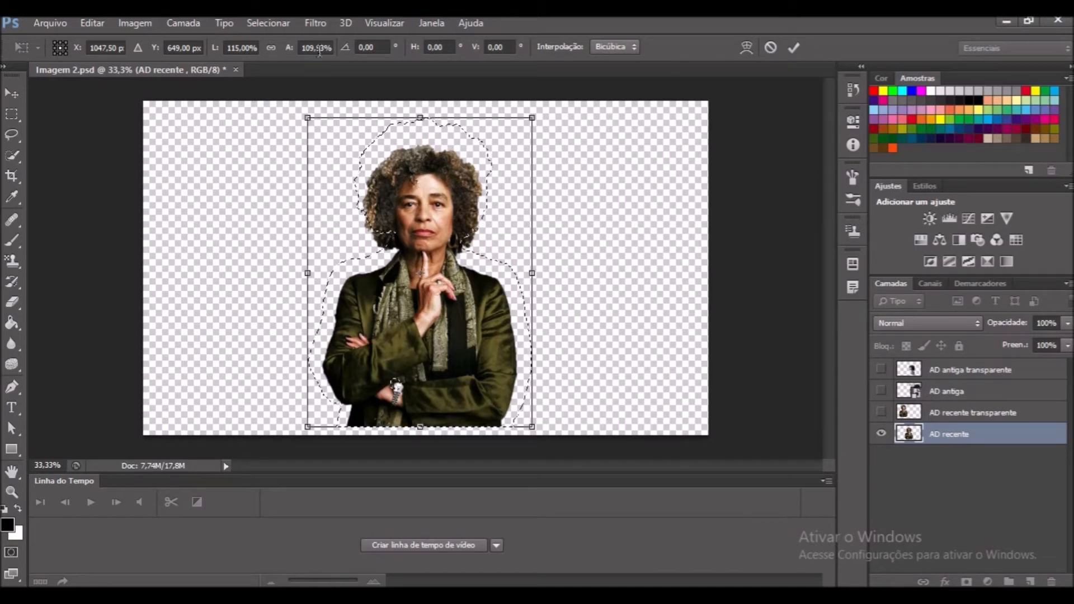
left_click(12, 92)
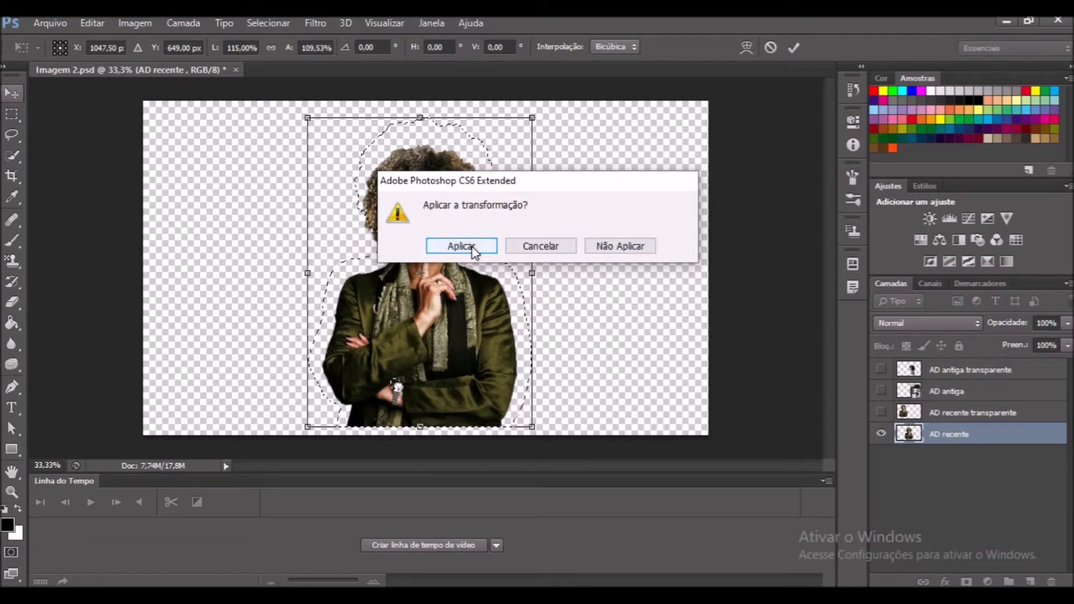
left_click(621, 247)
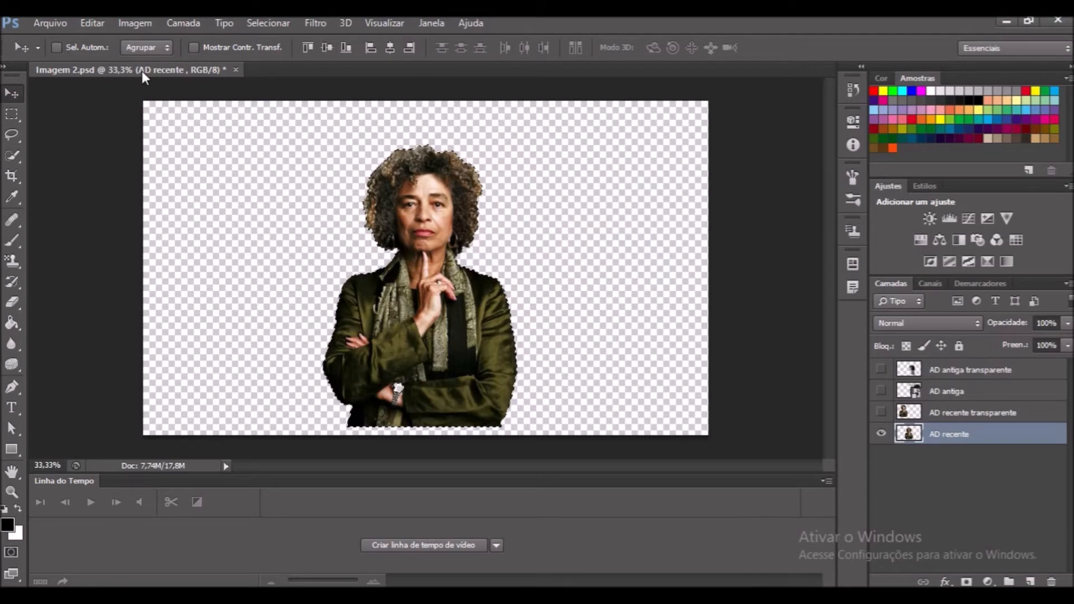
- Scale the selected cutout of the woman down to about 53% width and 55% height with Free Transform and apply it
left_click(6, 157)
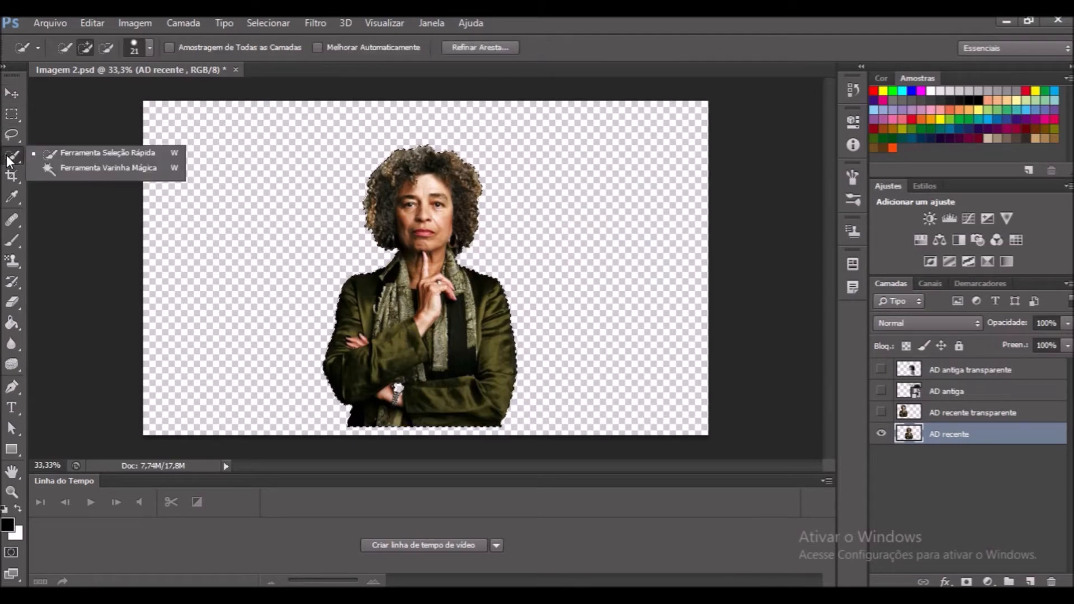
left_click(6, 156)
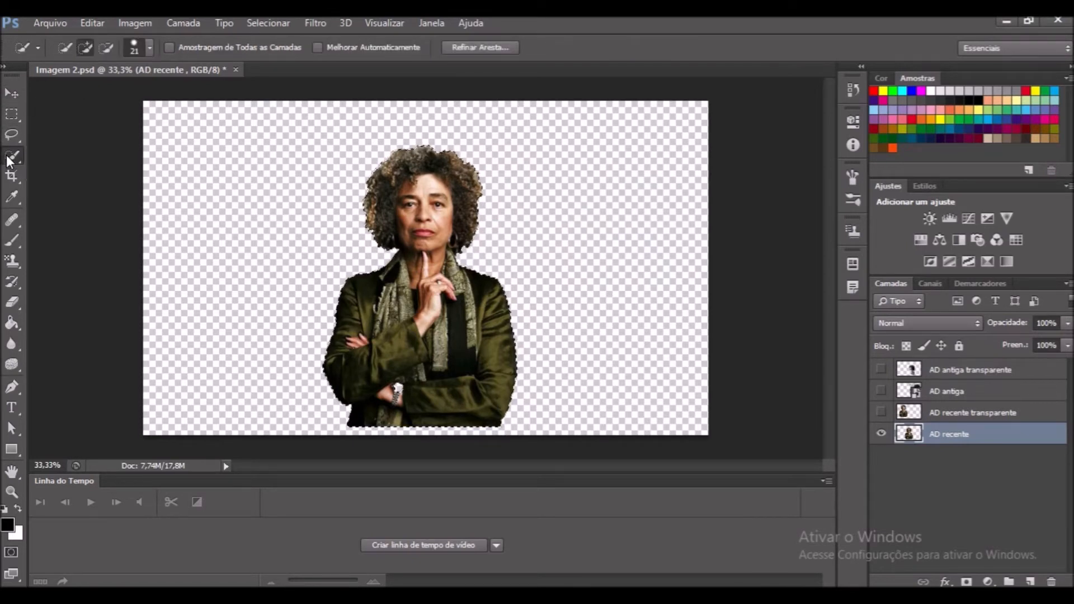
right_click(465, 332)
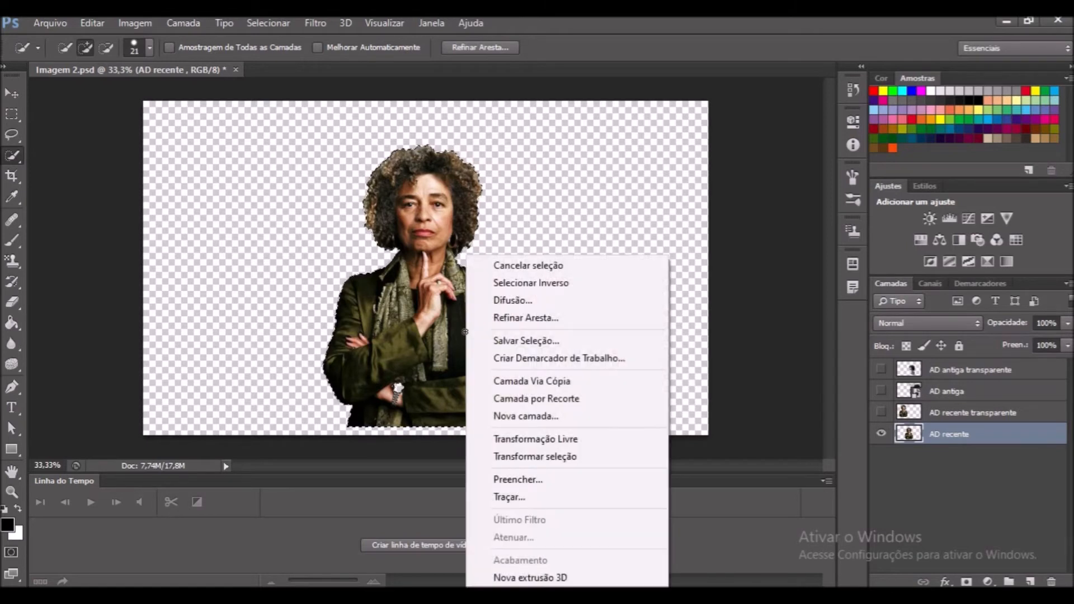
left_click(601, 445)
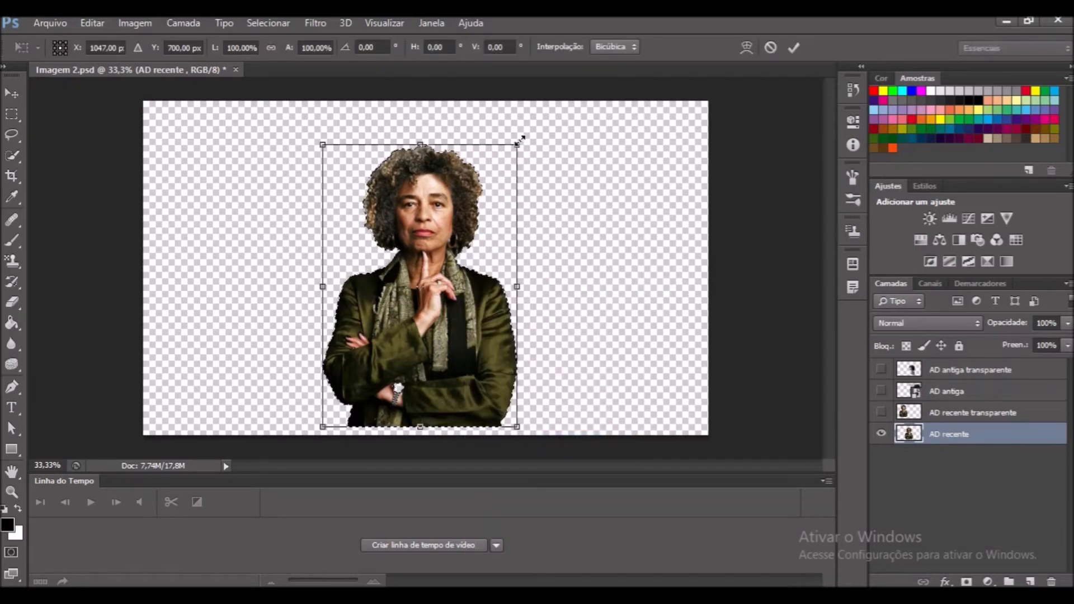
mouse_move(515, 141)
left_mouse_down()
mouse_move(567, 107)
mouse_move(581, 165)
mouse_move(529, 235)
mouse_move(420, 235)
mouse_move(412, 175)
mouse_move(442, 137)
mouse_move(531, 151)
mouse_move(508, 213)
mouse_move(484, 180)
mouse_move(491, 156)
mouse_move(520, 138)
left_mouse_up()
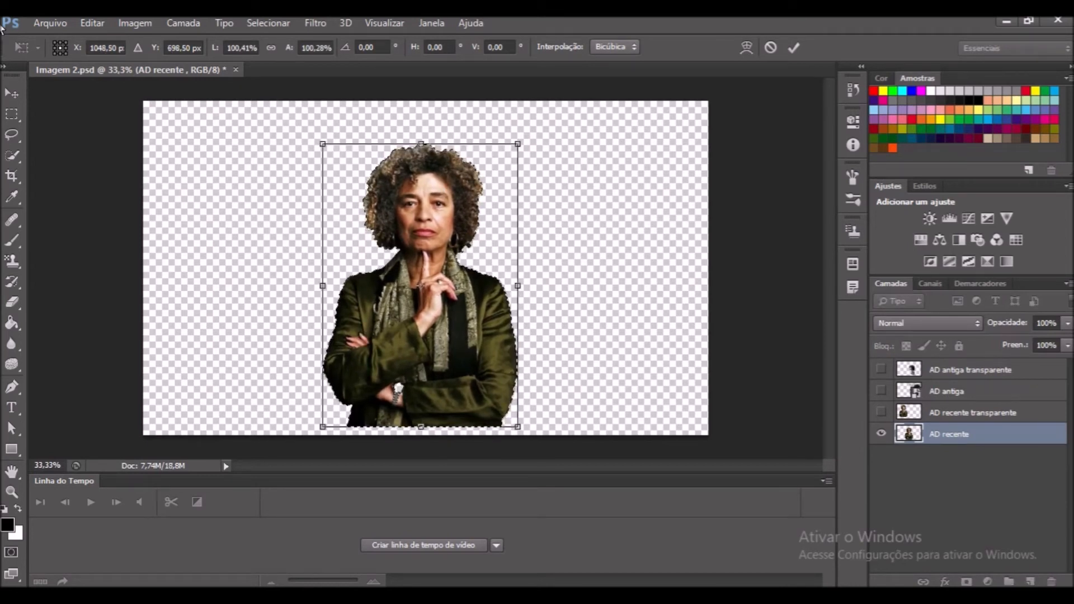
left_click_drag(512, 146, 426, 270)
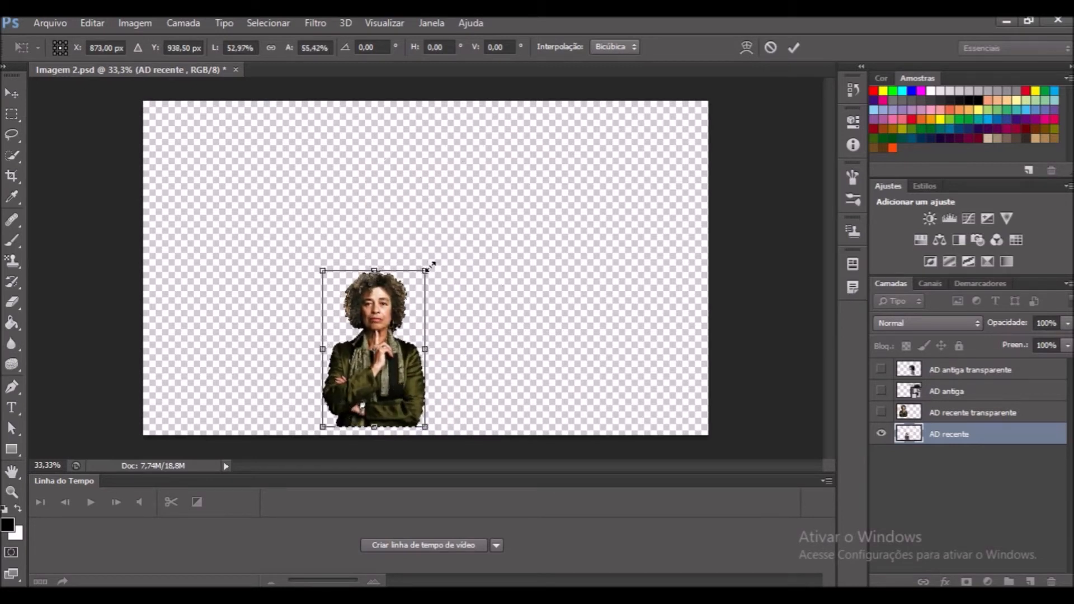
left_click(18, 93)
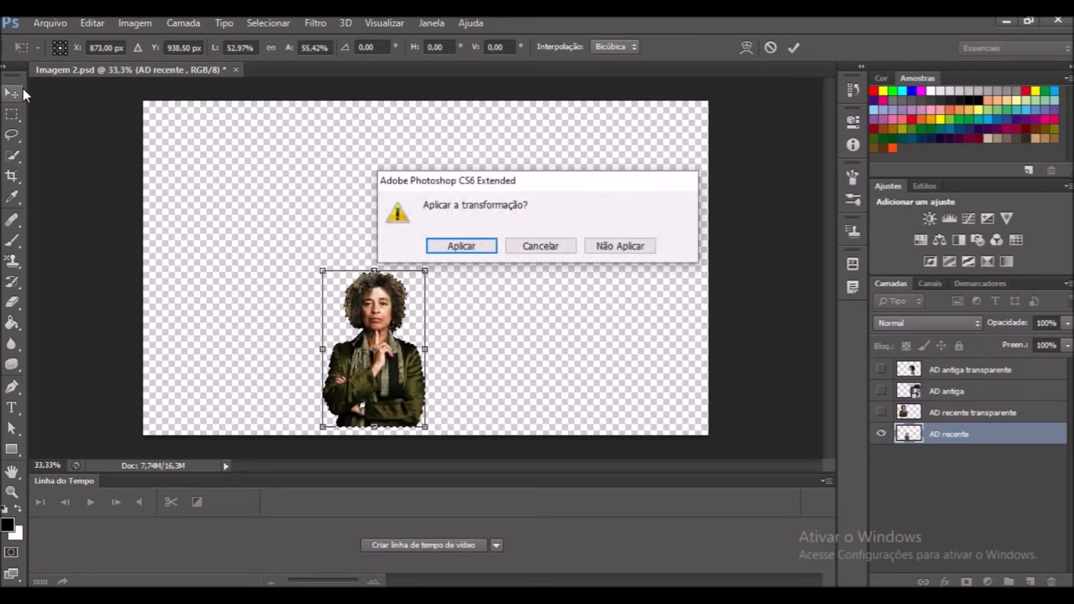
left_click(461, 246)
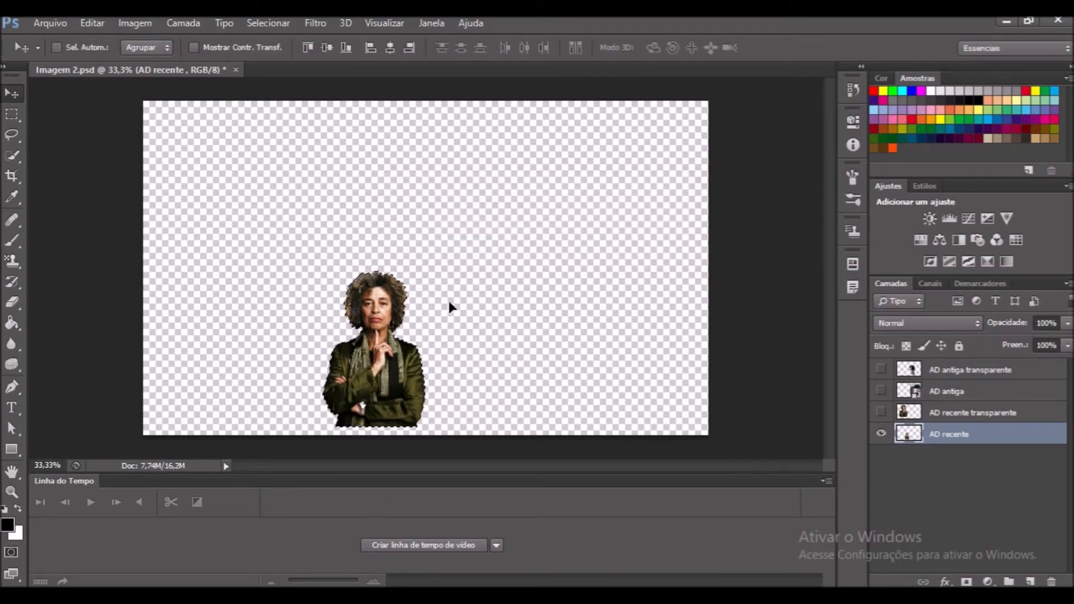
- Deselect the scaled-down cutout, hide the AD recente layer, and show AD antiga as the active layer
key("ctrl+d")
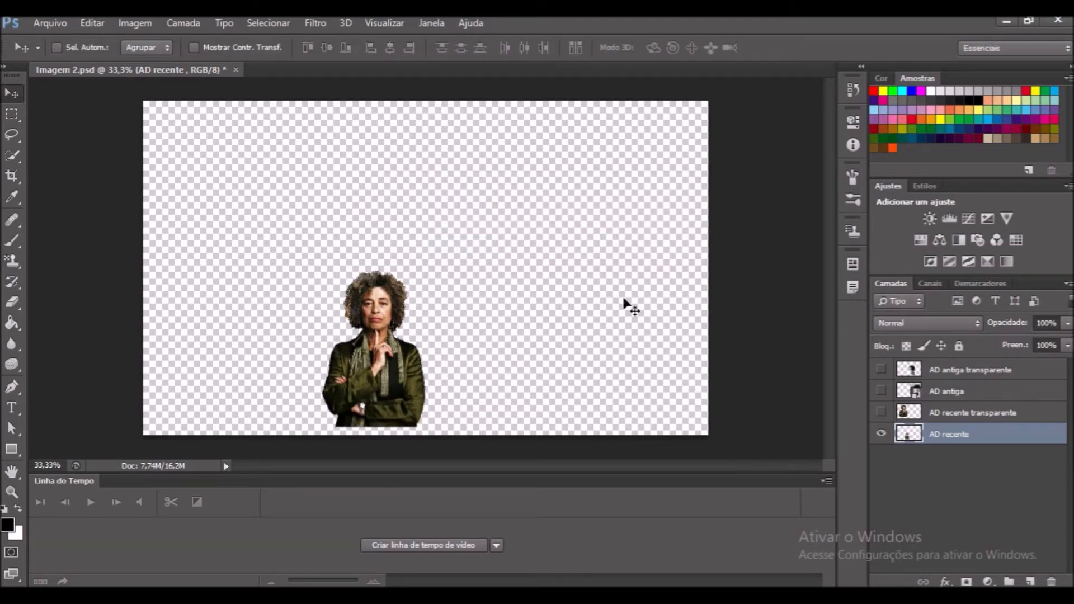
left_click(881, 434)
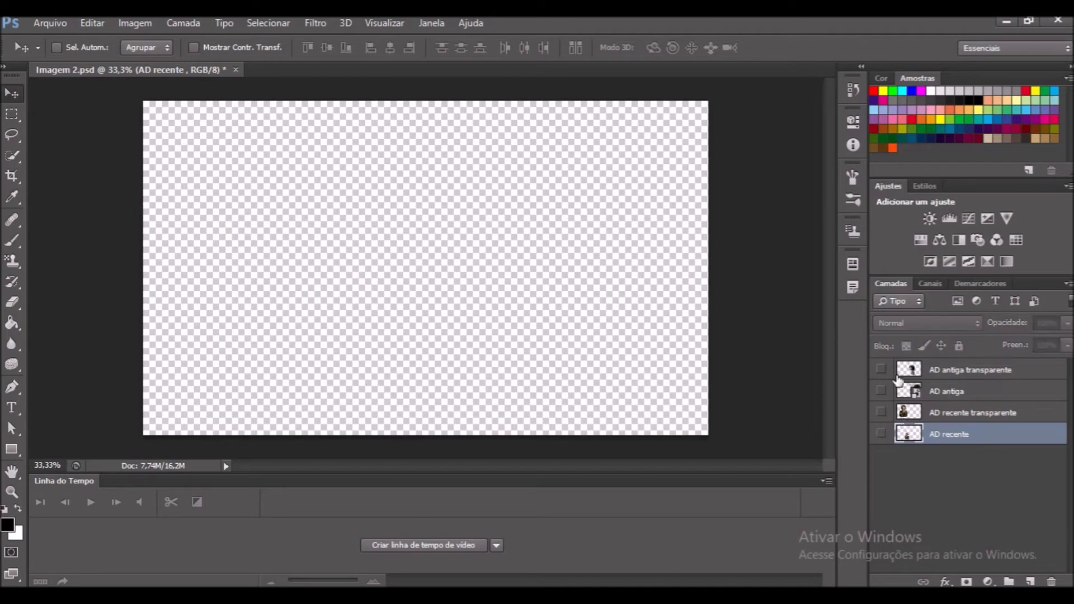
left_click(934, 391)
left_click(881, 390)
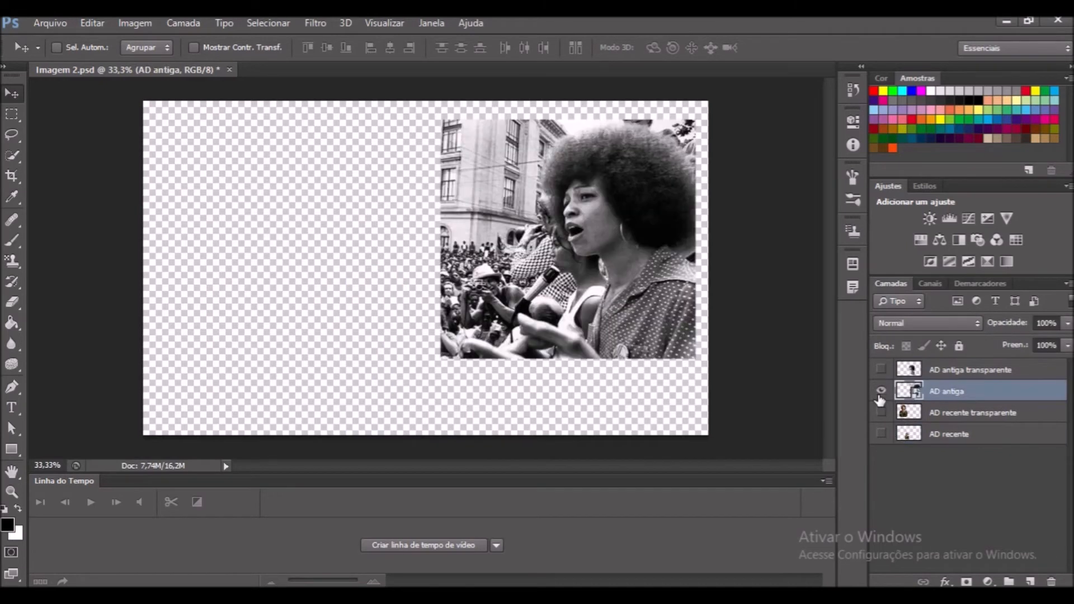
- Show the AD antiga transparente layer and move the AD antiga photo down and left, clear of the finished cutout
left_click(880, 369)
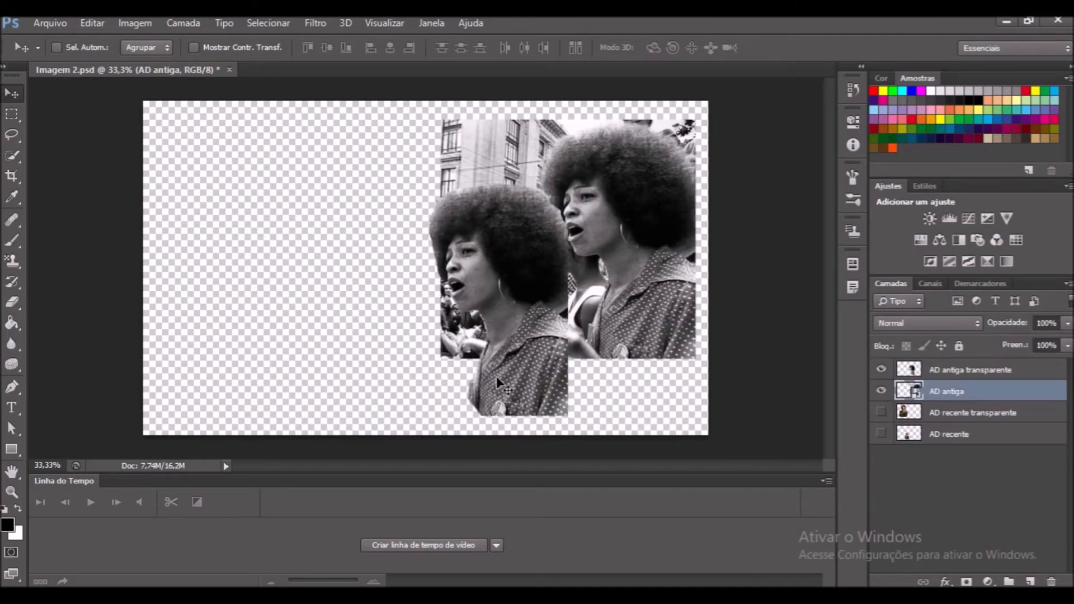
left_click_drag(498, 383, 317, 329)
left_click_drag(352, 185, 250, 297)
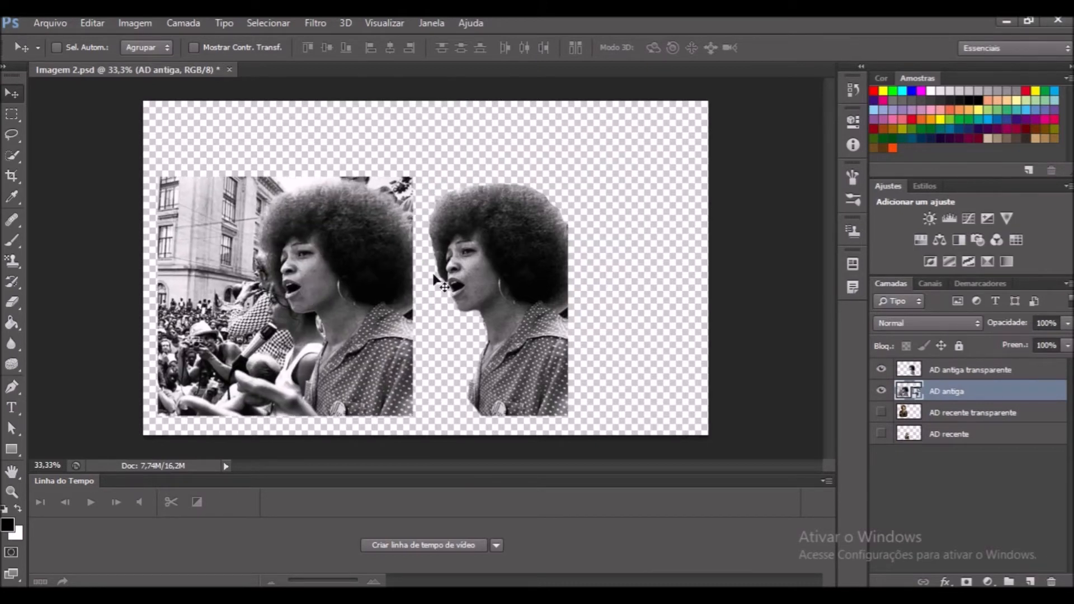
- Quick-select the woman's hair, face and dotted blouse in the AD antiga photo with a 21 px brush
left_click(12, 155)
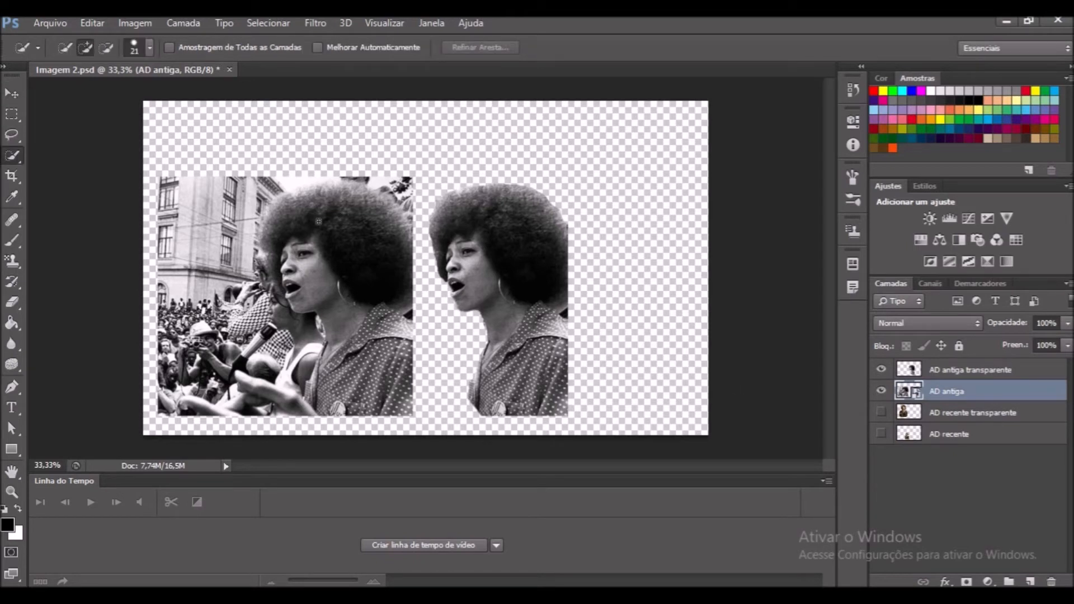
mouse_move(344, 369)
left_mouse_down()
mouse_move(313, 246)
mouse_move(291, 212)
mouse_move(364, 185)
mouse_move(391, 235)
left_mouse_up()
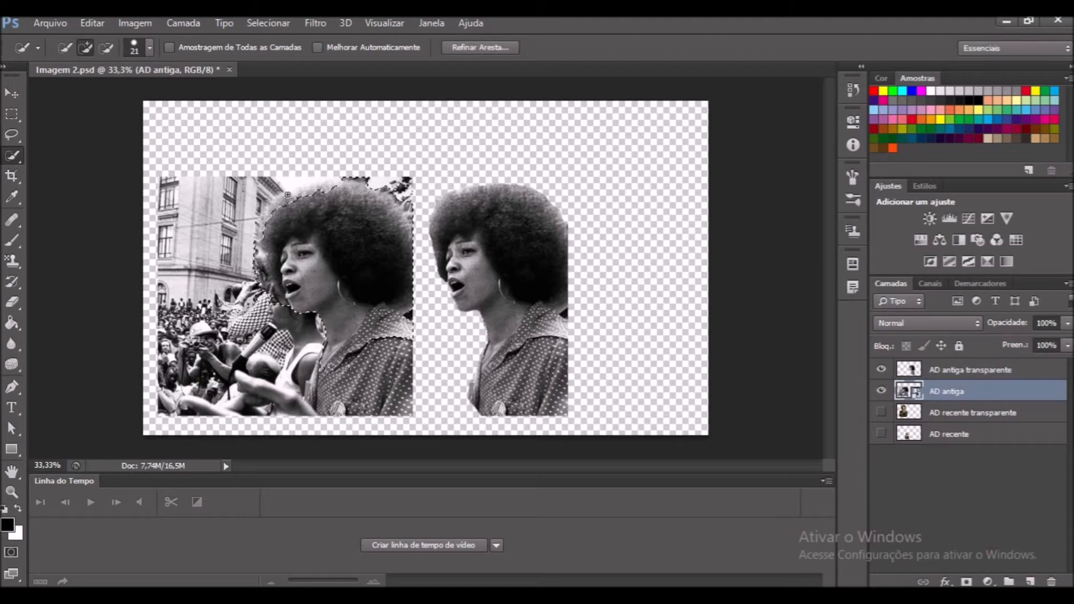
left_click_drag(302, 192, 295, 192)
left_click(285, 211)
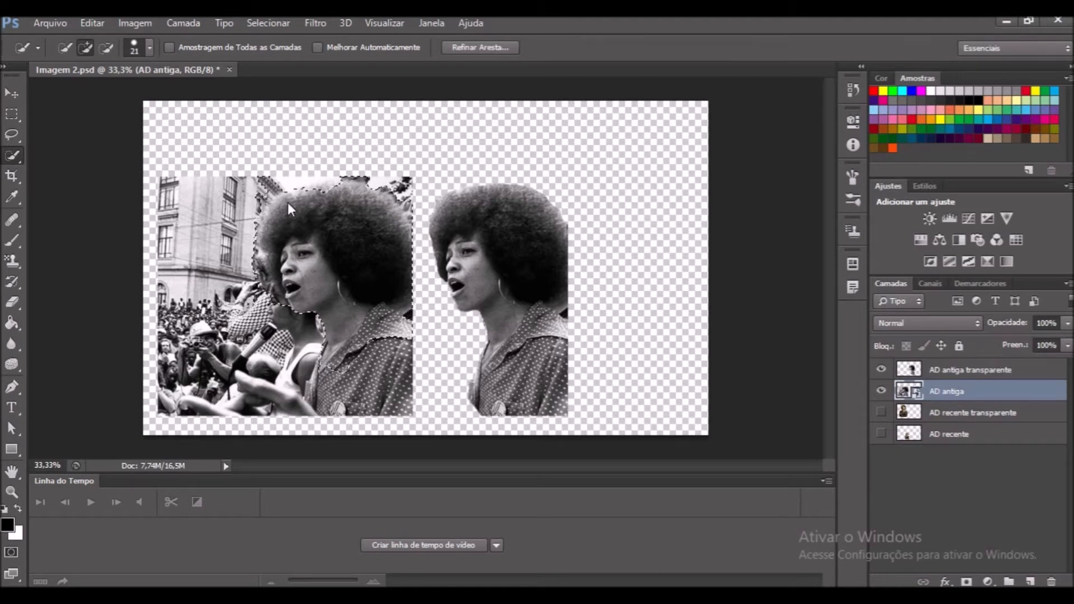
left_click(330, 191)
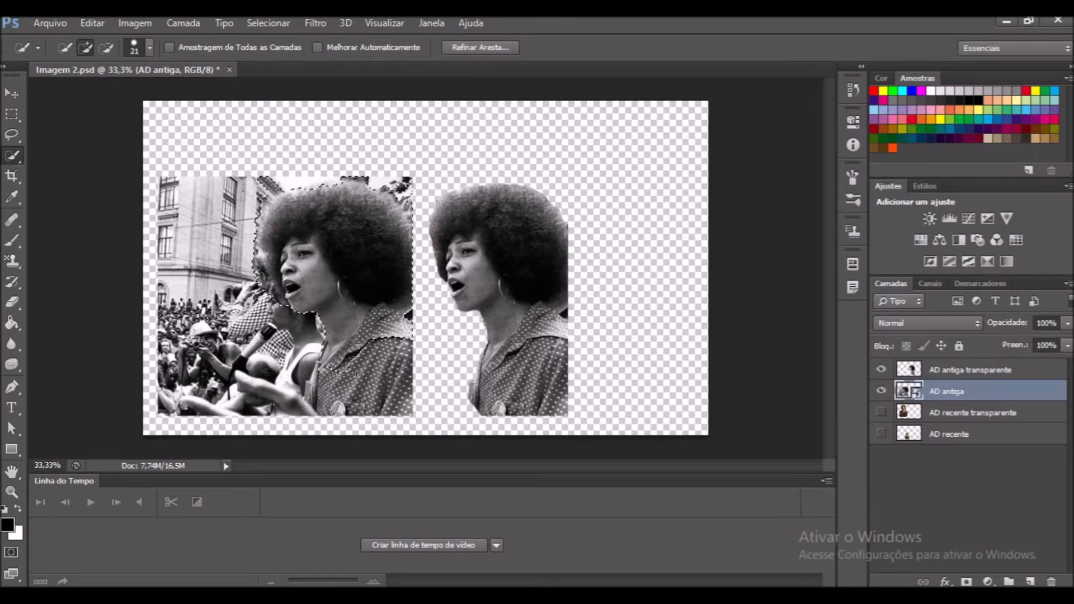
mouse_move(361, 355)
left_mouse_down()
mouse_move(369, 401)
mouse_move(323, 405)
left_mouse_up()
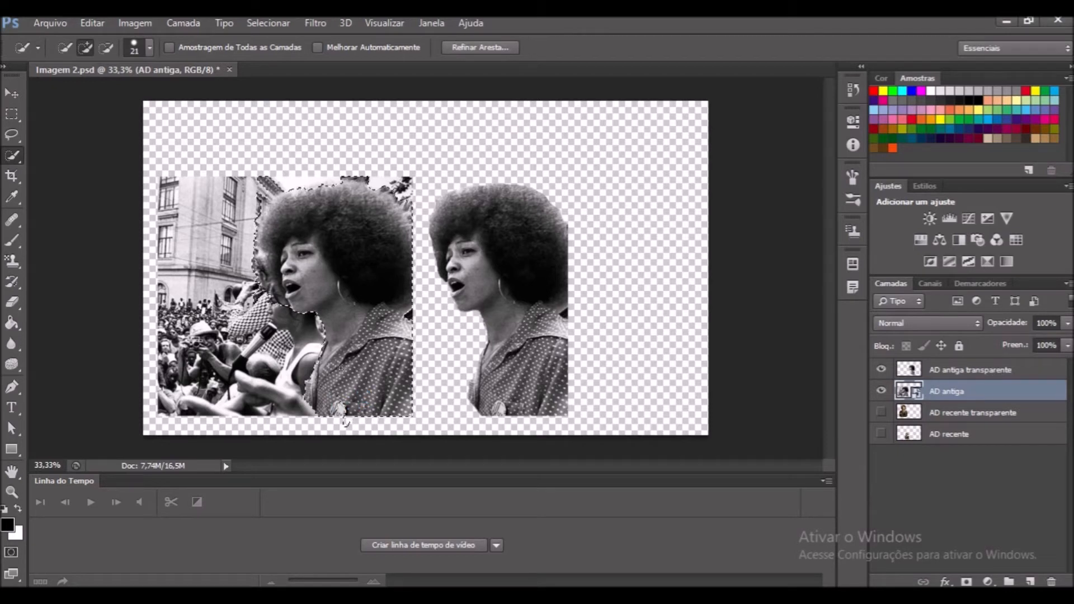
left_click(331, 411)
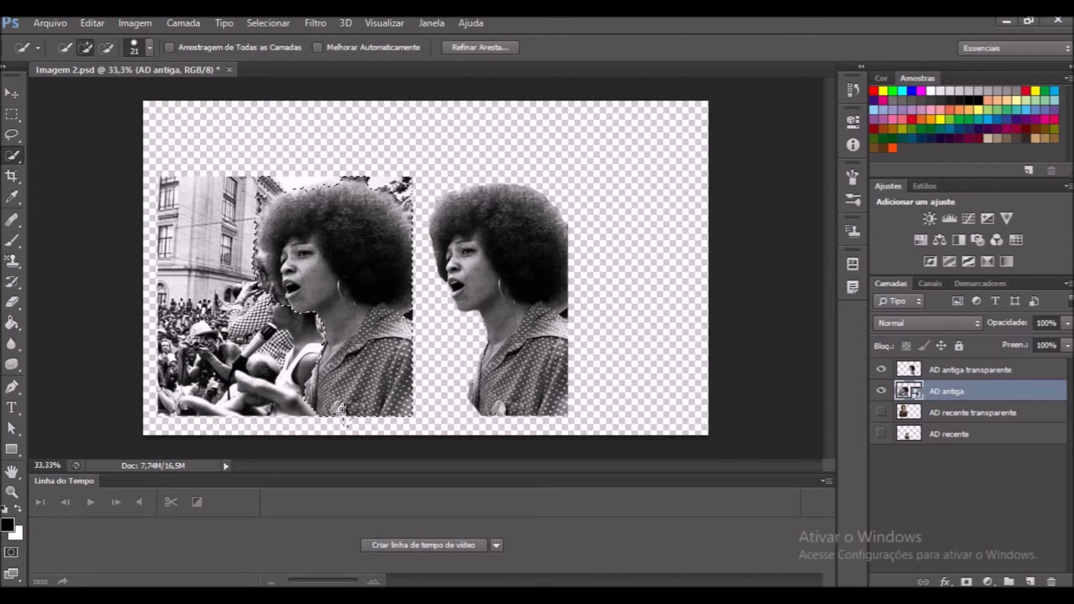
left_click(396, 267)
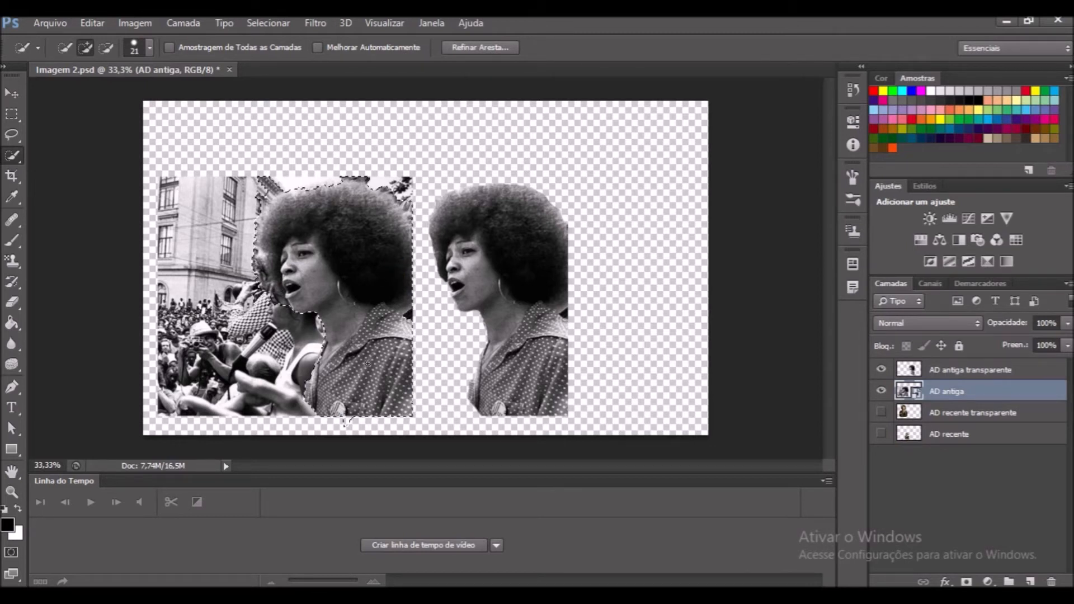
- Invert the selection and try to delete the street background from the AD antiga smart object
right_click(369, 363)
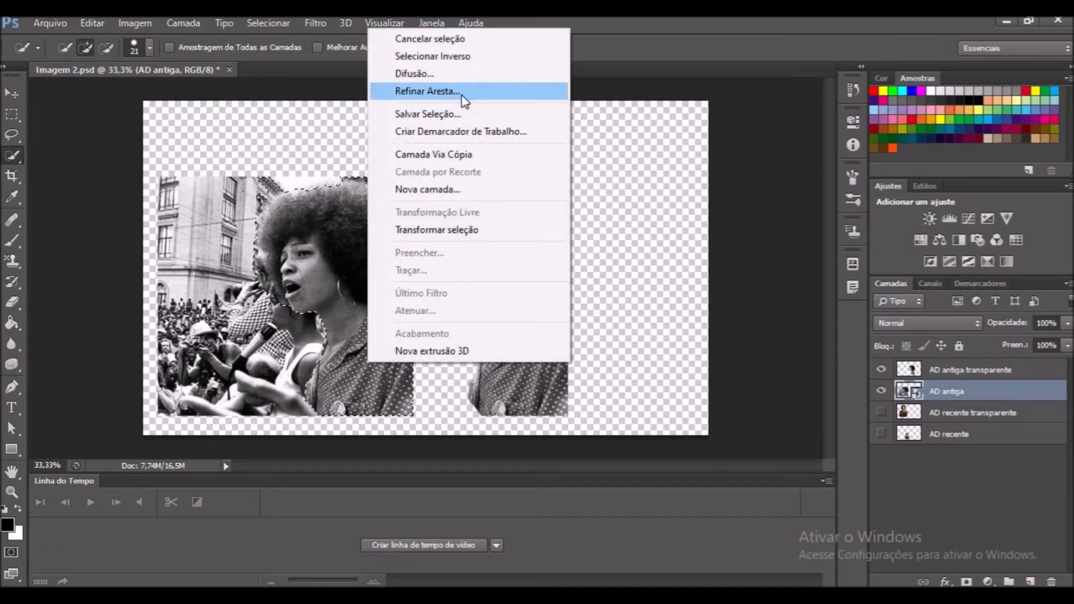
left_click(467, 56)
key("Delete")
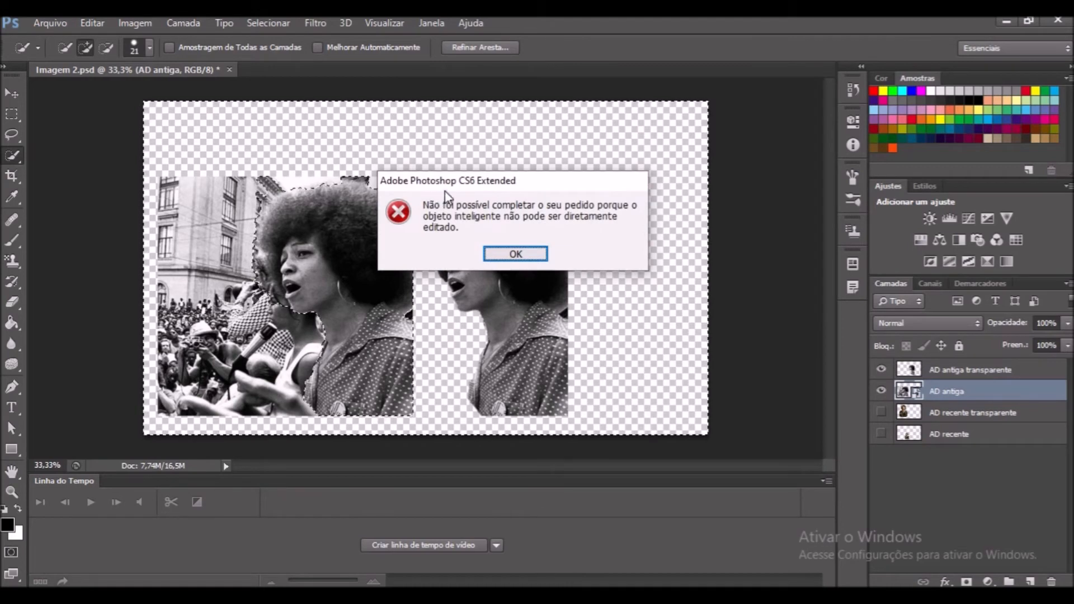
left_click(516, 252)
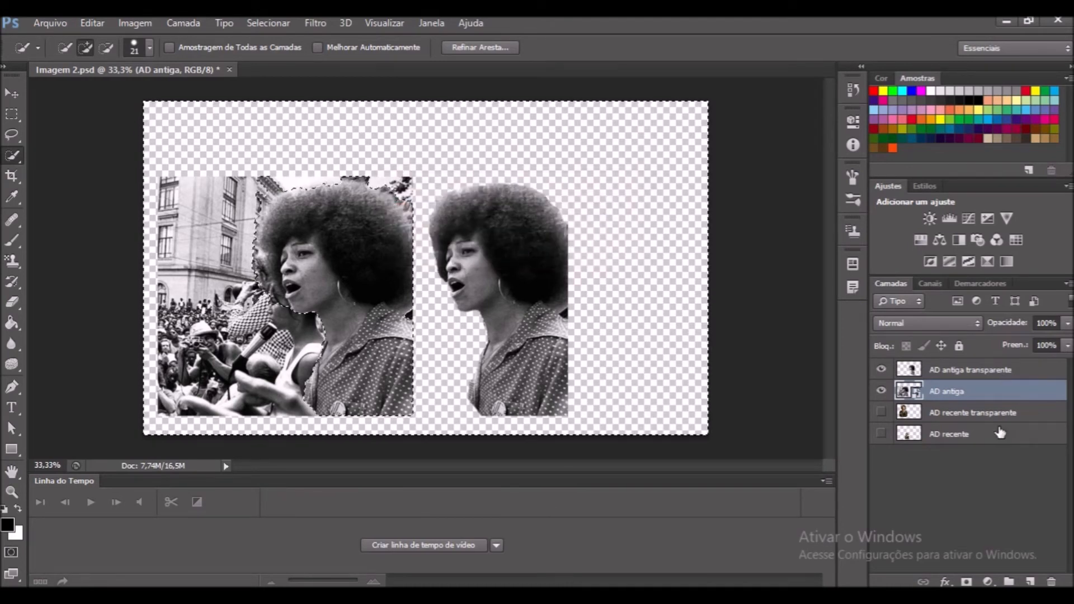
- Rasterize the AD antiga layer to delete the selected background around the woman, and deselect
right_click(960, 391)
left_click(621, 247)
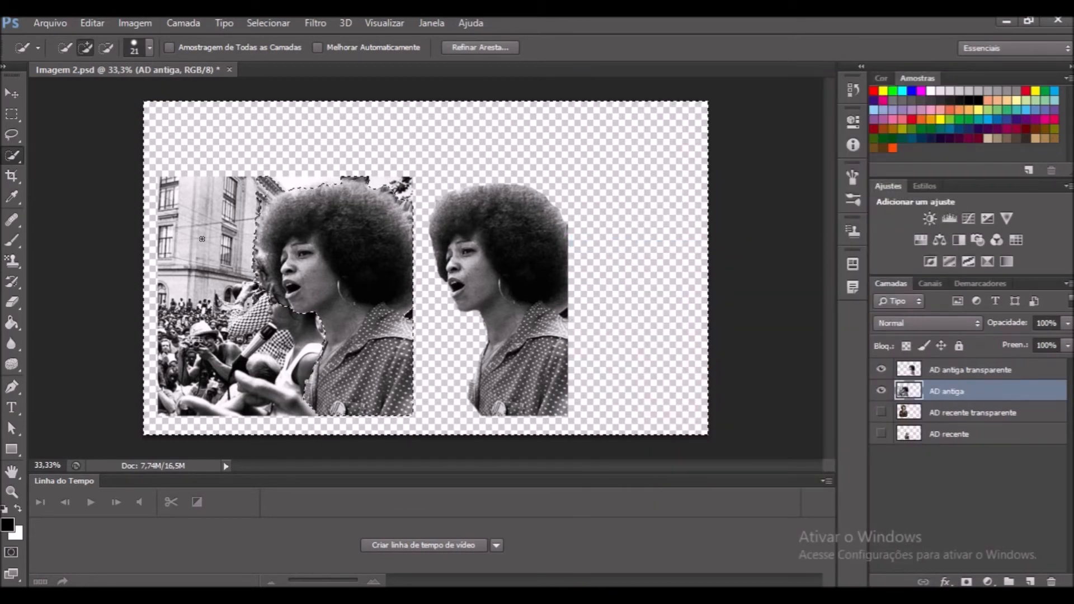
key("Delete")
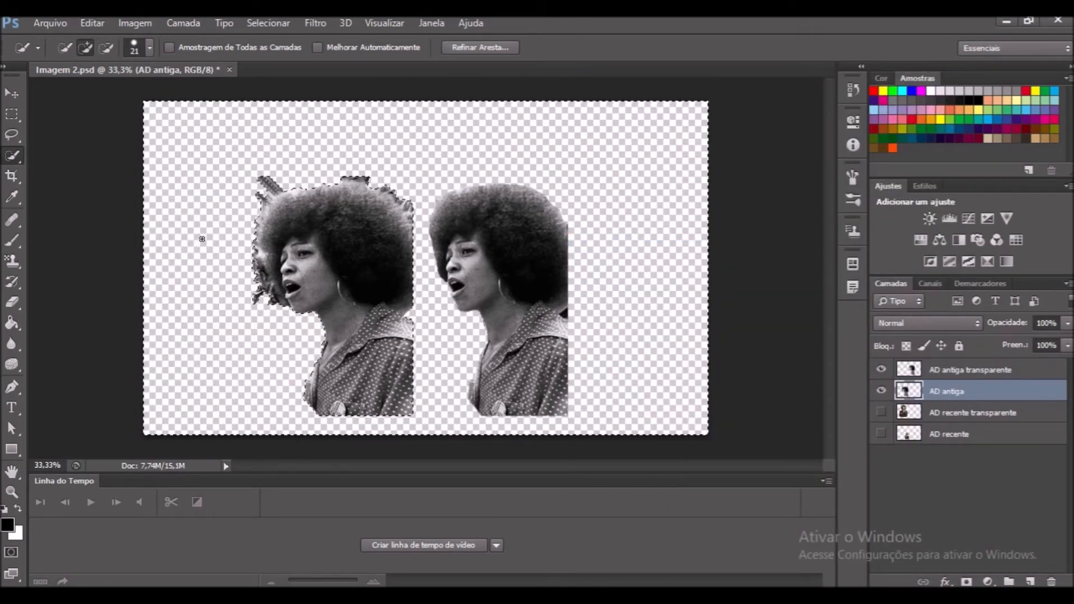
key("ctrl+d")
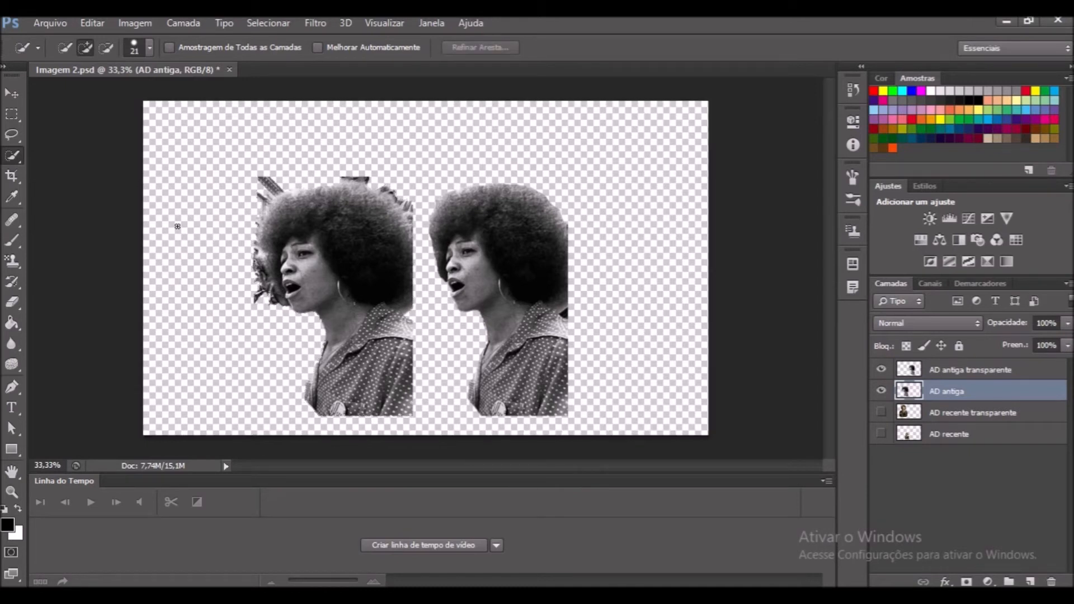
- Erase leftover background around the upper edge of the woman's hair and set the eraser brush to 23 px, hardness 100%
left_click(12, 302)
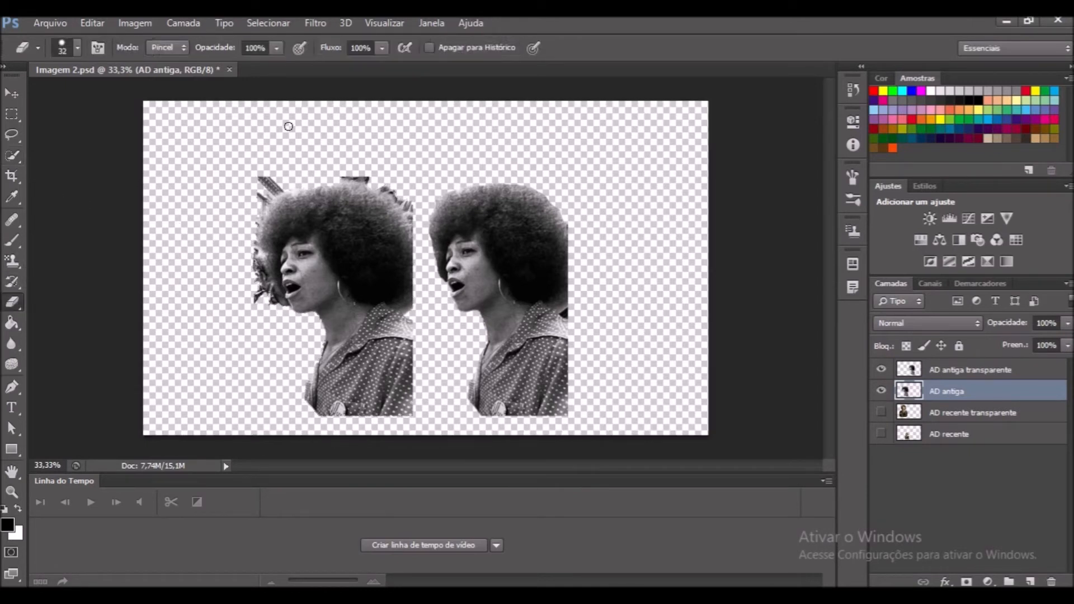
mouse_move(418, 220)
left_mouse_down()
mouse_move(382, 184)
mouse_move(414, 229)
mouse_move(402, 187)
mouse_move(346, 181)
mouse_move(278, 188)
mouse_move(247, 206)
left_mouse_up()
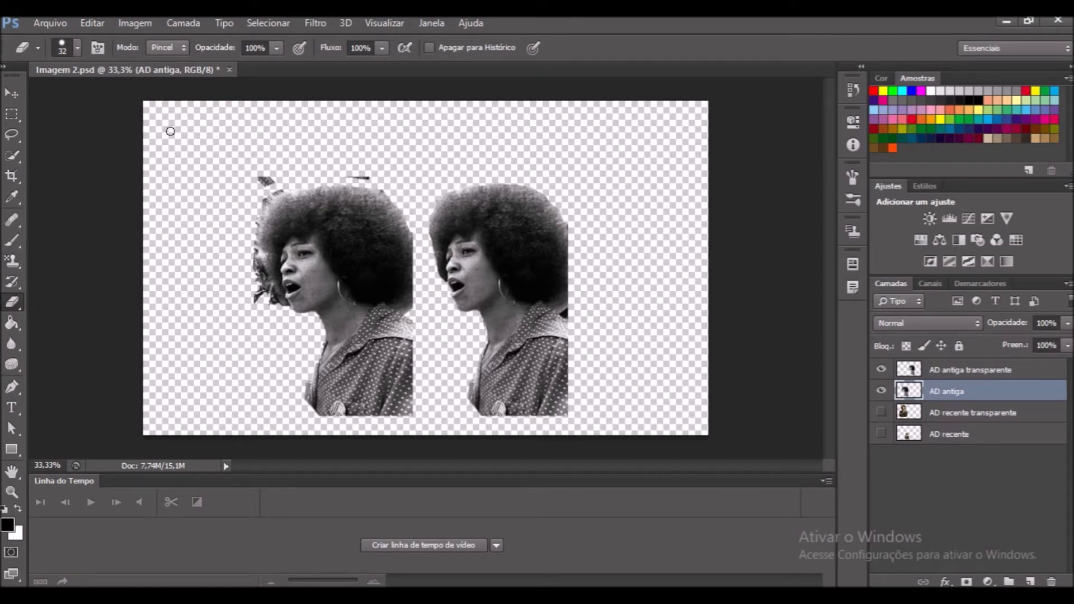
left_click(76, 50)
mouse_move(31, 99)
left_mouse_down()
mouse_move(68, 96)
mouse_move(38, 100)
left_mouse_up()
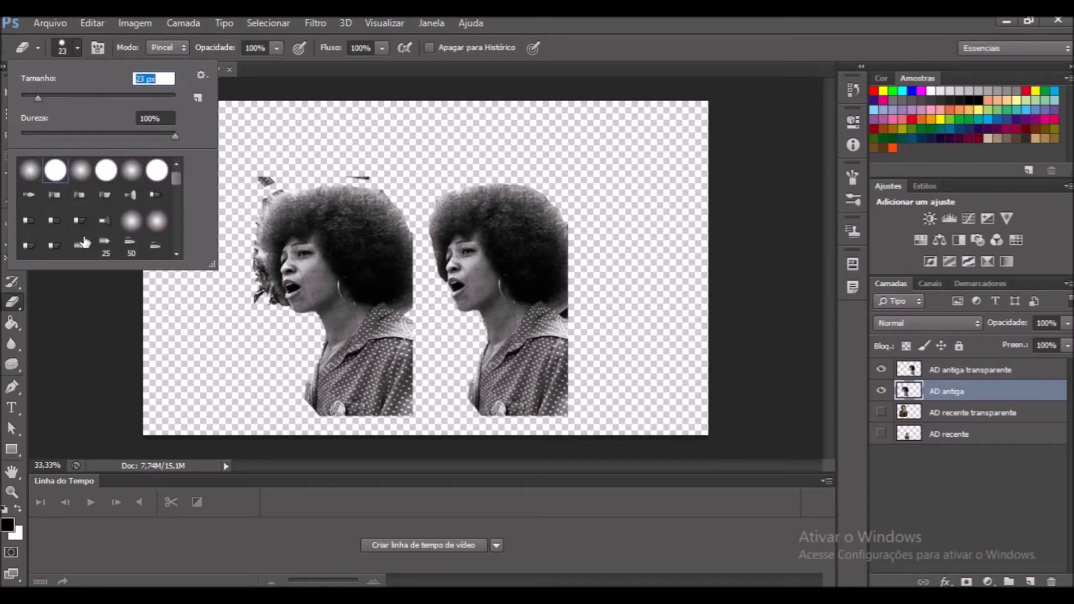
mouse_move(177, 176)
left_mouse_down()
mouse_move(175, 200)
mouse_move(174, 163)
mouse_move(176, 235)
mouse_move(171, 166)
left_mouse_up()
left_click(288, 154)
- Erase background remnants beside the woman's mouth and chin on the AD antiga layer at 100% zoom
key("ctrl+plus")
key("ctrl+plus")
key("ctrl+plus")
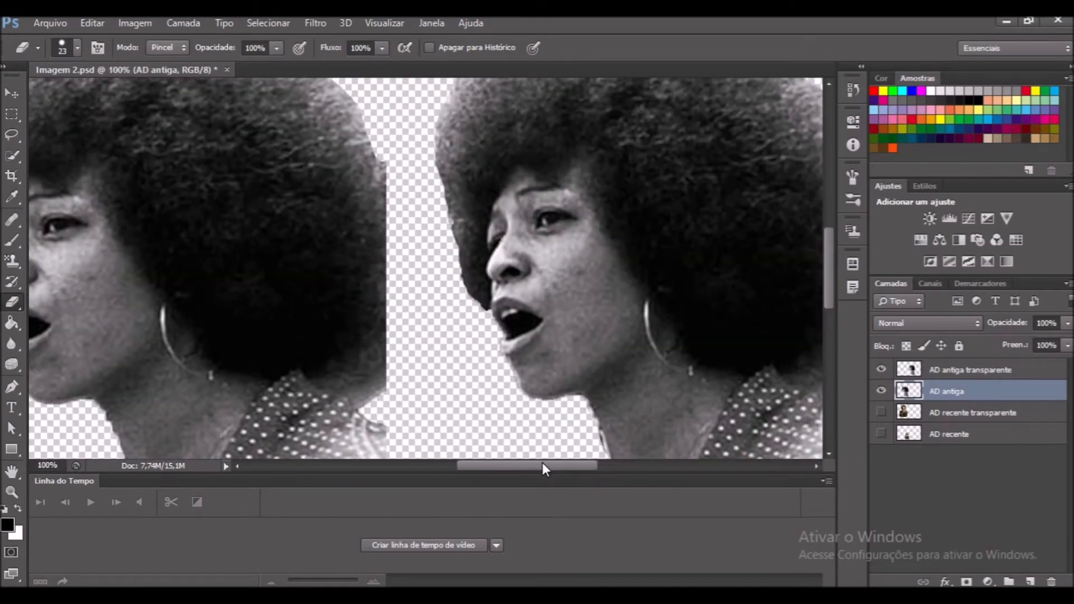
left_click_drag(542, 462, 478, 467)
mouse_move(280, 387)
left_mouse_down()
mouse_move(252, 352)
mouse_move(252, 335)
mouse_move(267, 328)
mouse_move(296, 372)
mouse_move(253, 358)
mouse_move(261, 335)
mouse_move(298, 360)
mouse_move(281, 340)
mouse_move(269, 344)
mouse_move(270, 364)
mouse_move(276, 307)
mouse_move(336, 373)
mouse_move(262, 315)
mouse_move(295, 338)
mouse_move(267, 247)
mouse_move(282, 325)
mouse_move(263, 280)
mouse_move(286, 338)
left_mouse_up()
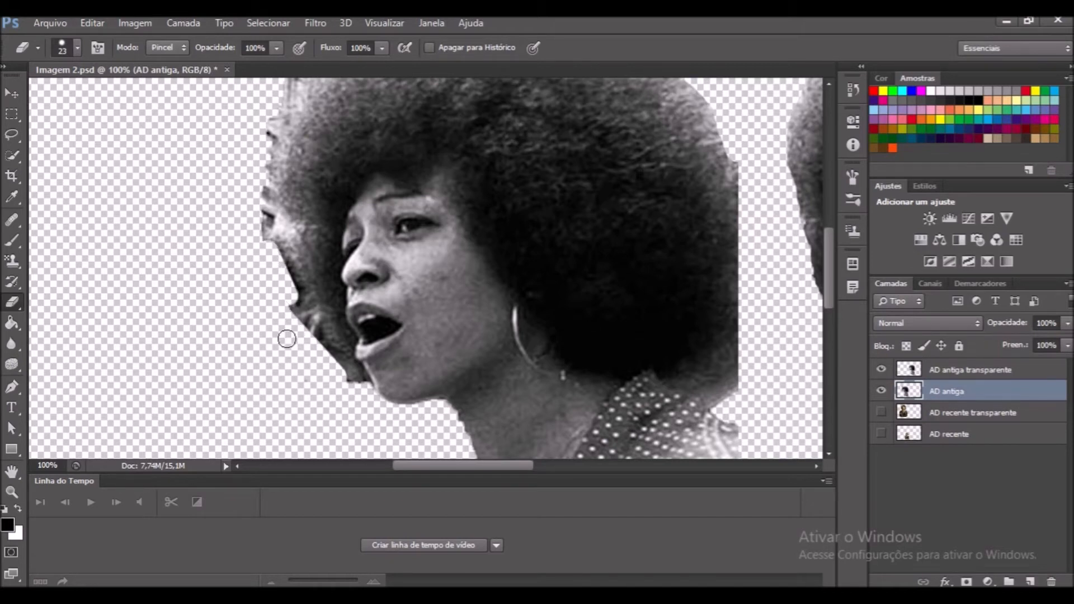
- Hide both AD antiga layers and show AD recente transparente with the whole canvas in view
left_click(16, 158)
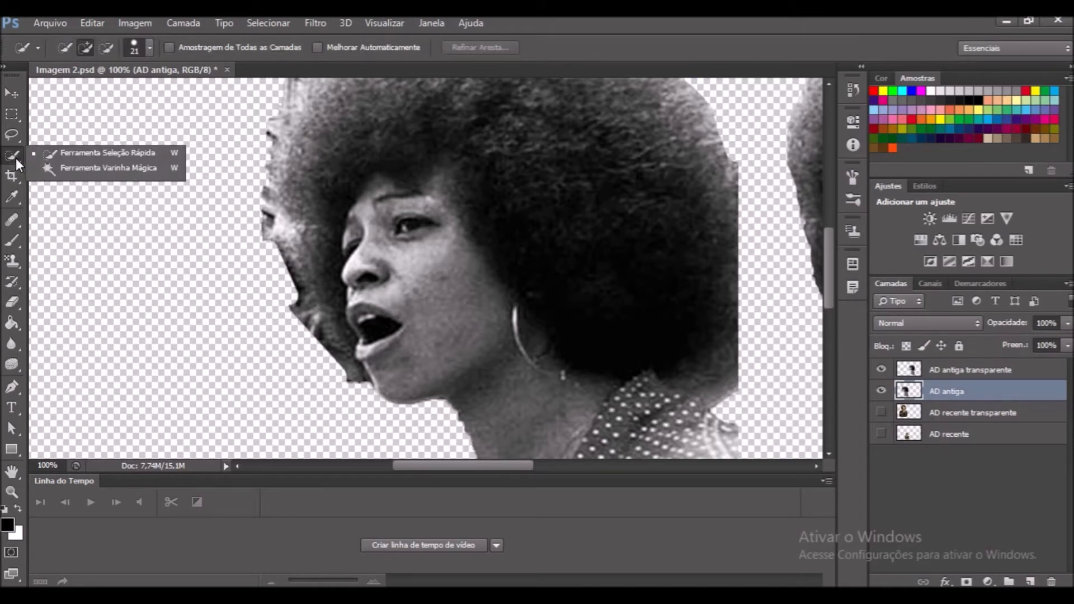
left_click(15, 158)
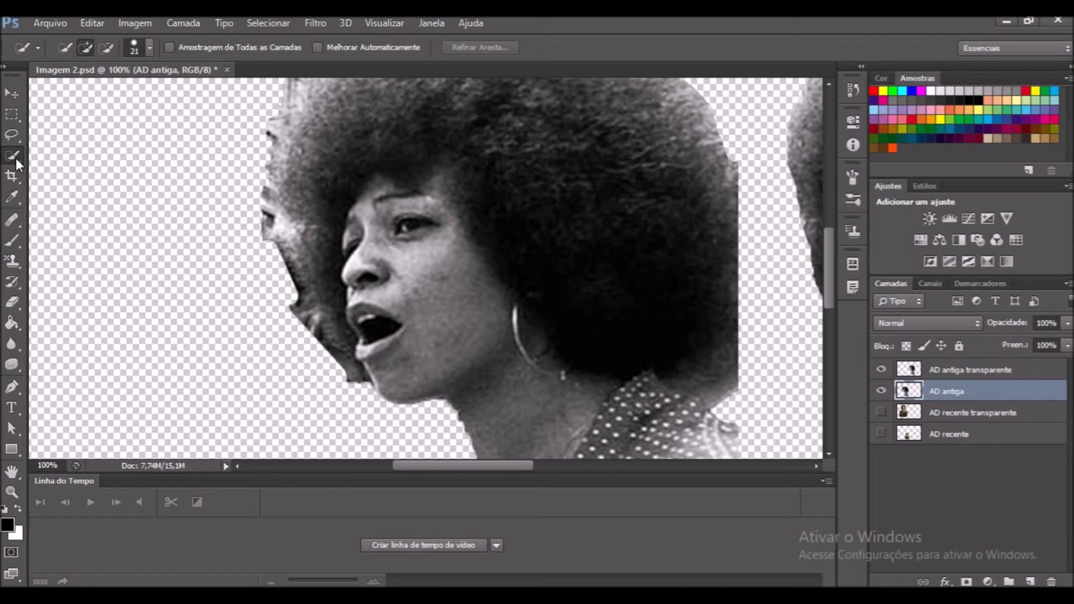
left_click(880, 390)
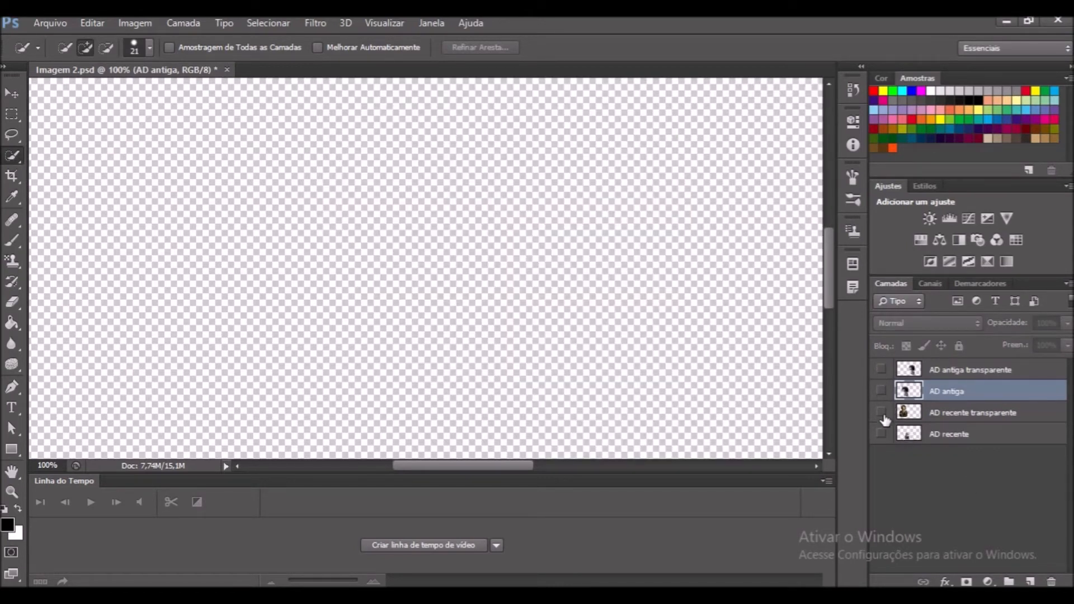
left_click(881, 412)
key("ctrl+minus")
key("ctrl+minus")
key("ctrl+minus")
key("ctrl+minus")
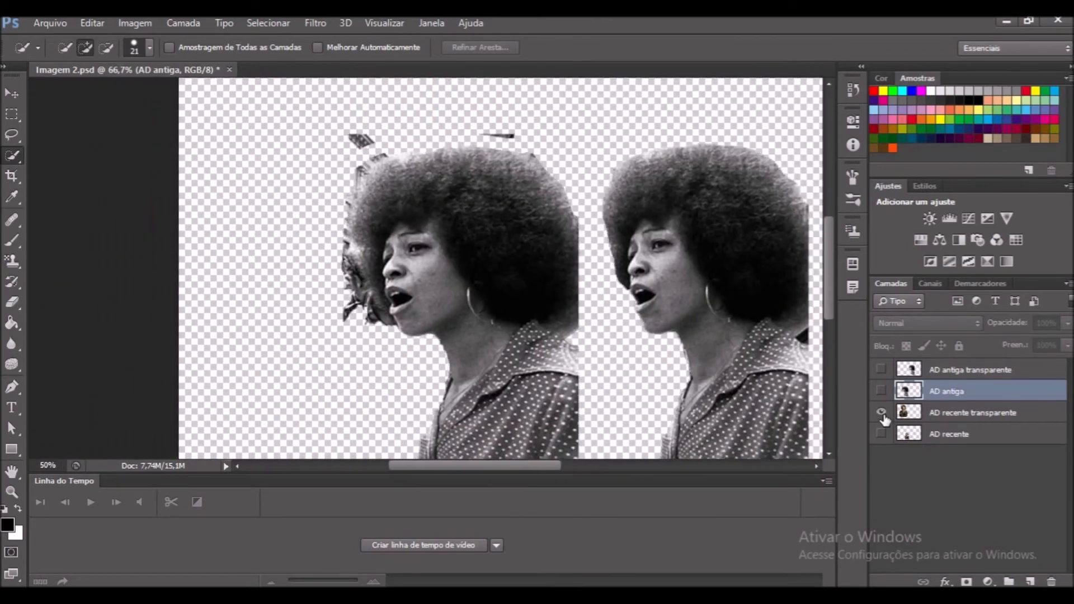
key("ctrl+plus")
key("ctrl+plus")
key("ctrl+minus")
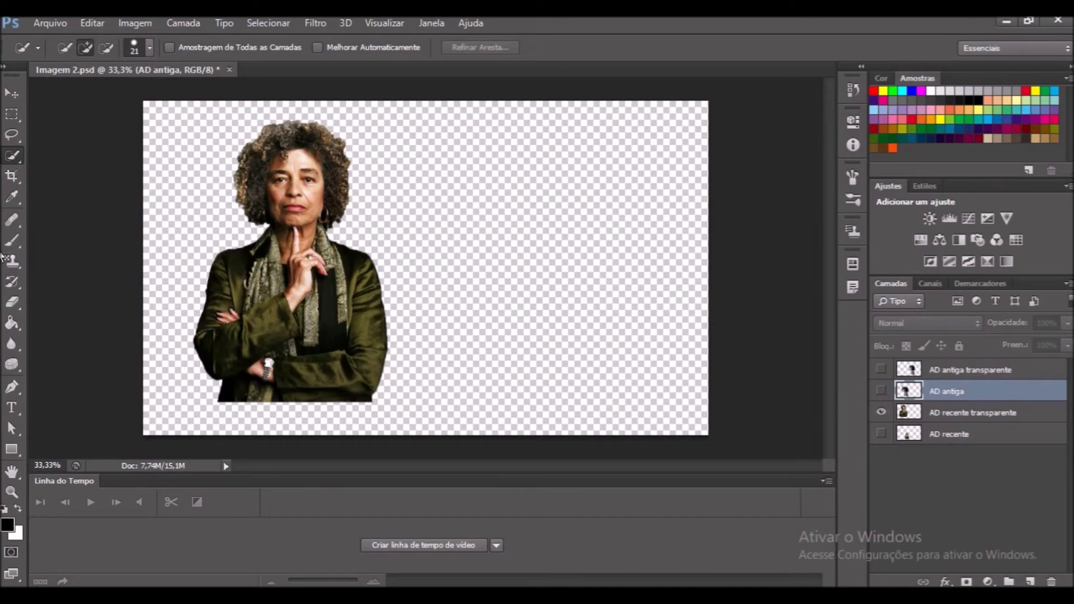
- Switch from Quick Selection to the Magic Wand tool
right_click(10, 156)
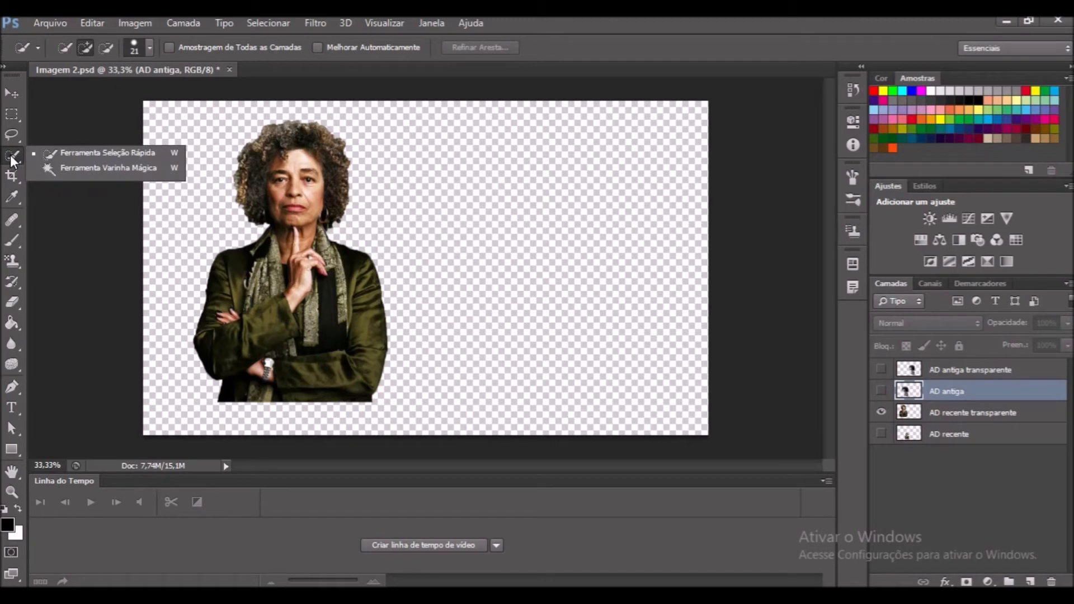
left_click(71, 173)
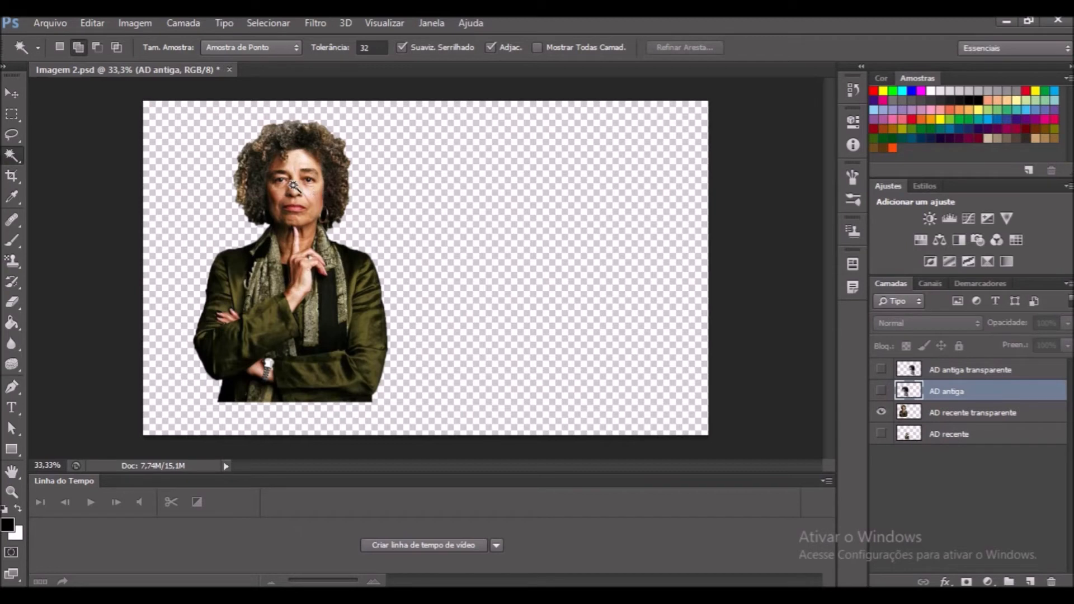
left_click(292, 272)
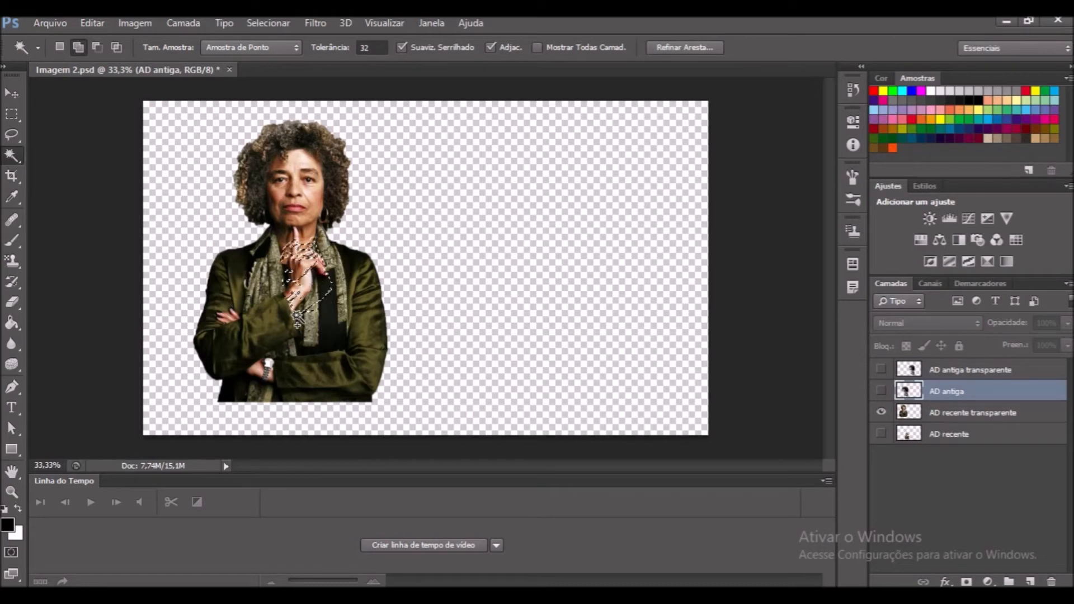
left_click(279, 296)
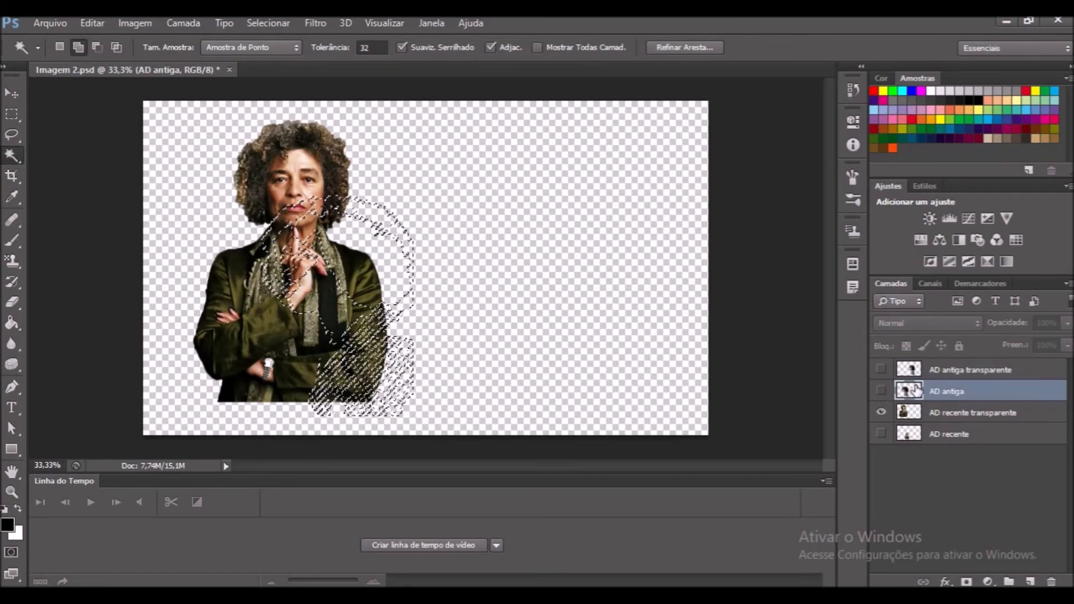
key("ctrl+d")
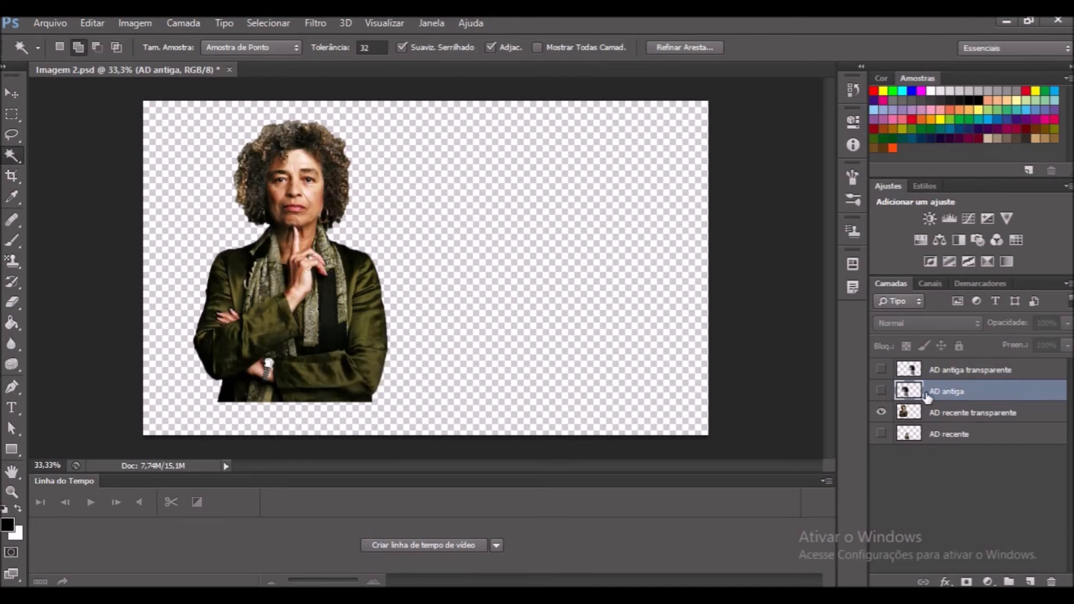
- Make AD recente transparente the active layer and add areas of the woman's face, hair and jacket to a Magic Wand selection
left_click(932, 418)
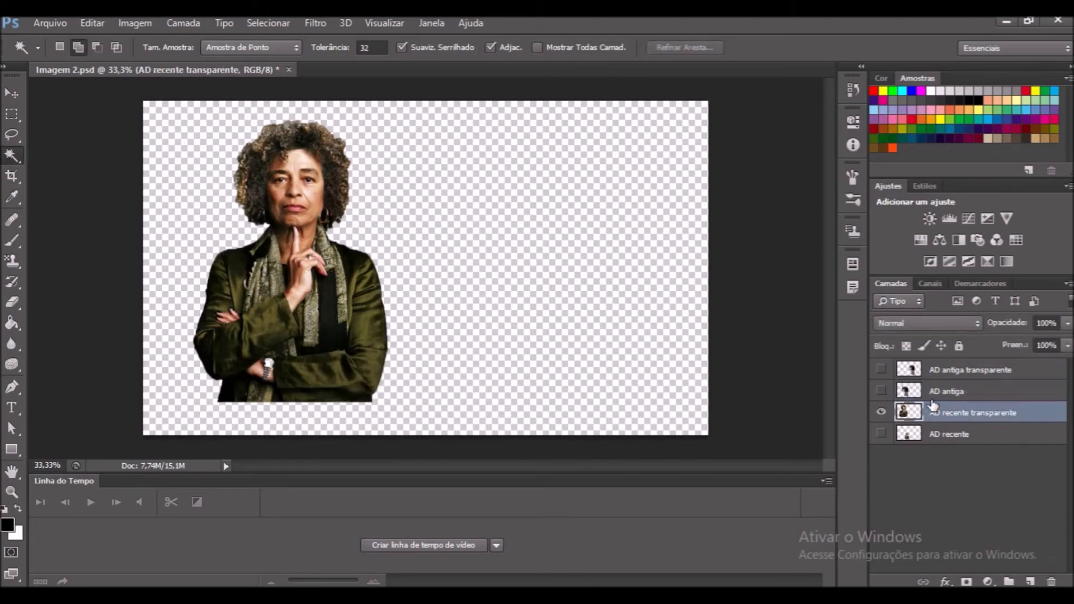
left_click(247, 281)
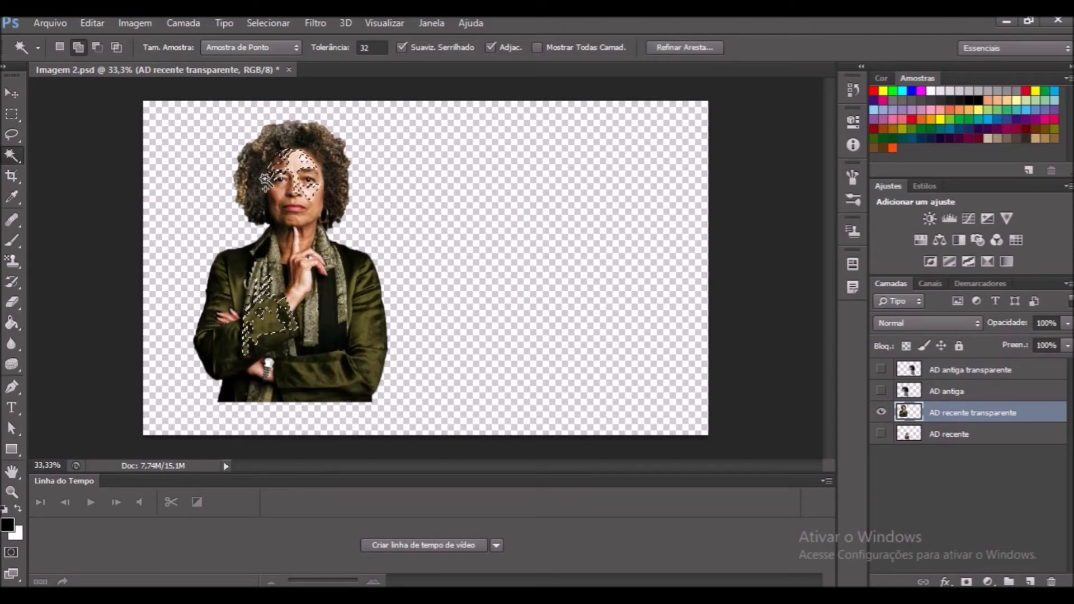
left_click(296, 222)
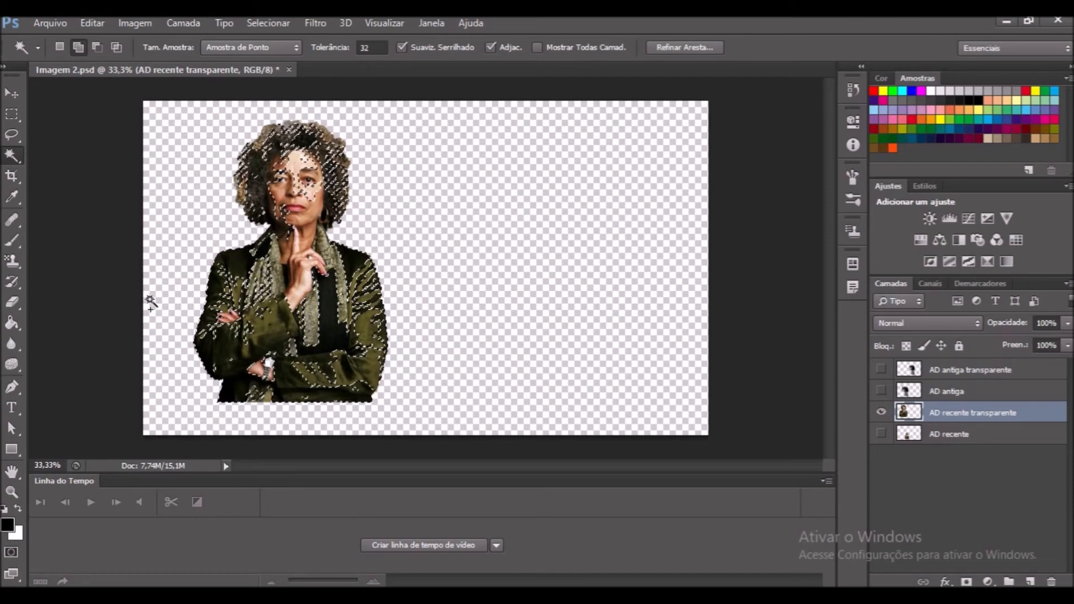
left_click(12, 153)
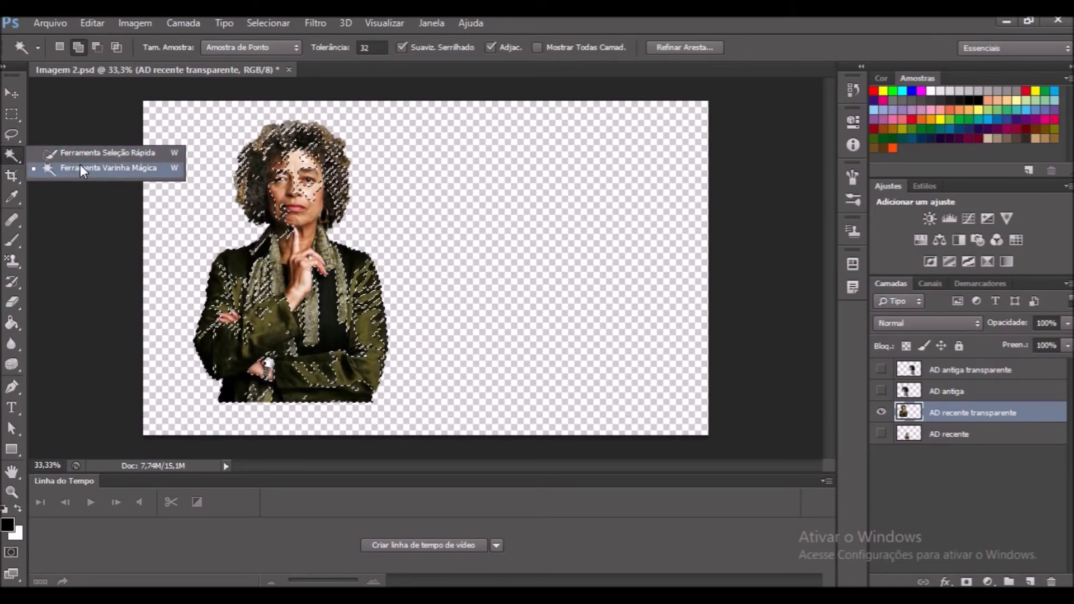
left_click(15, 156)
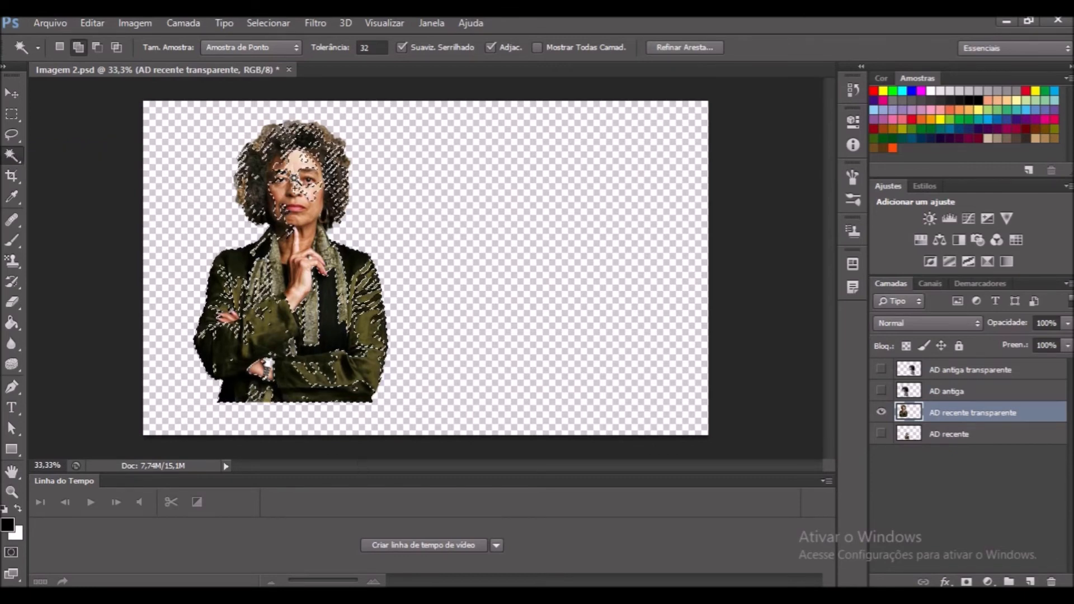
- Clear the Magic Wand selection, switch to the Move tool and open Imagem 3 from the Imagens do WS folder
key("ctrl+d")
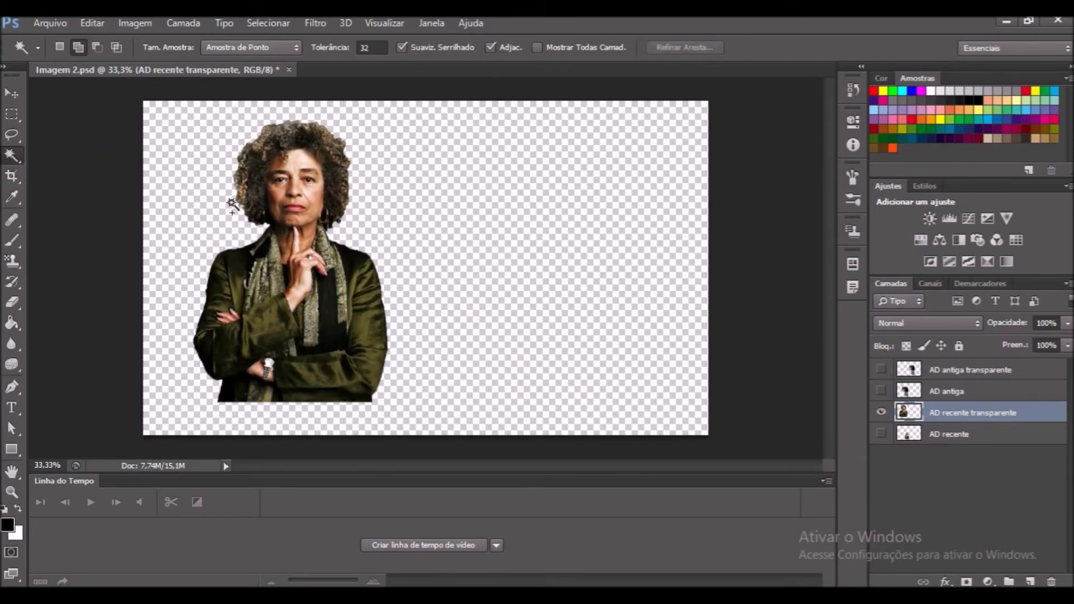
key("v")
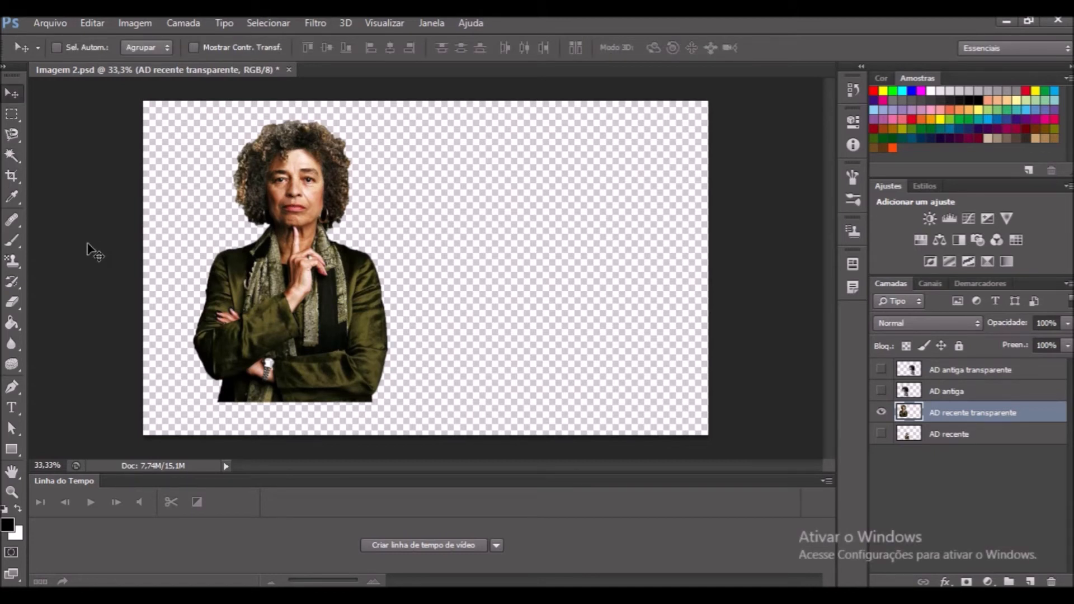
left_click(61, 26)
left_click(83, 55)
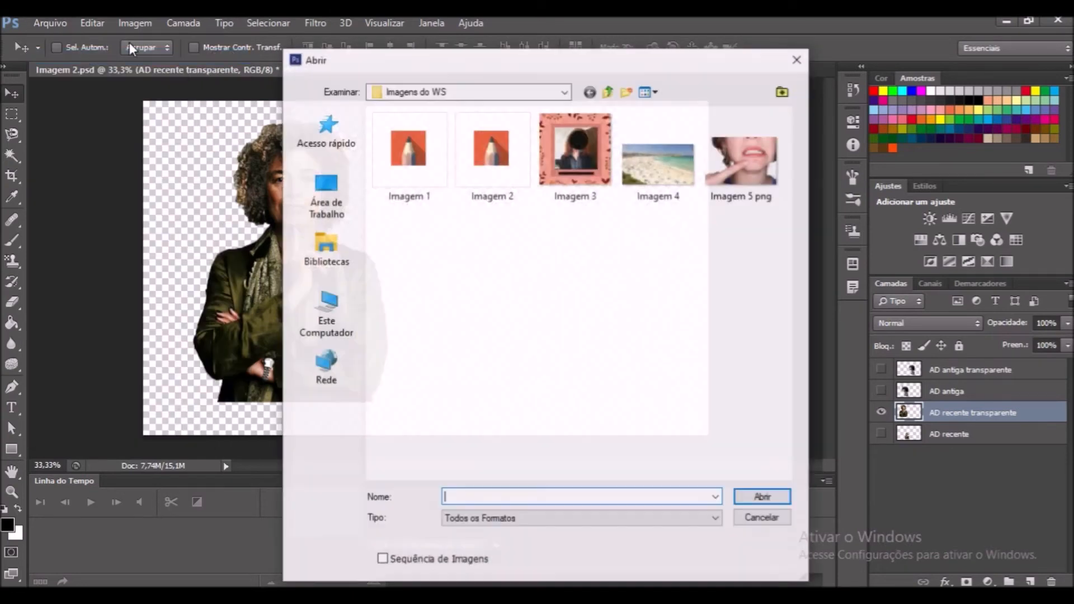
left_click(596, 148)
left_click(752, 495)
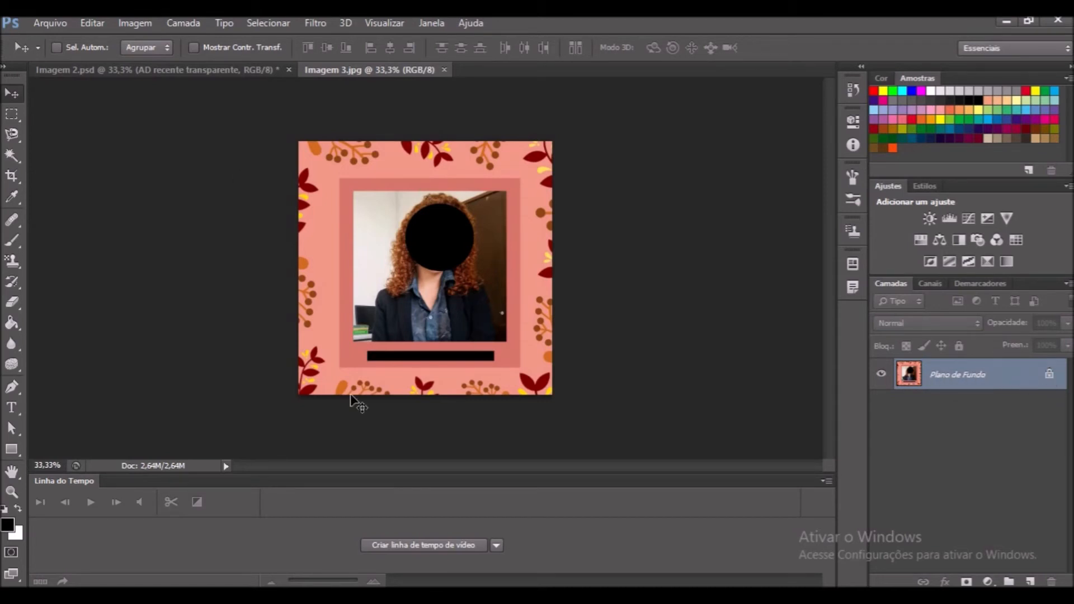
- Duplicate the Plano de Fundo layer as Plano de Fundo copiar, hide the original and make the copy active
right_click(945, 376)
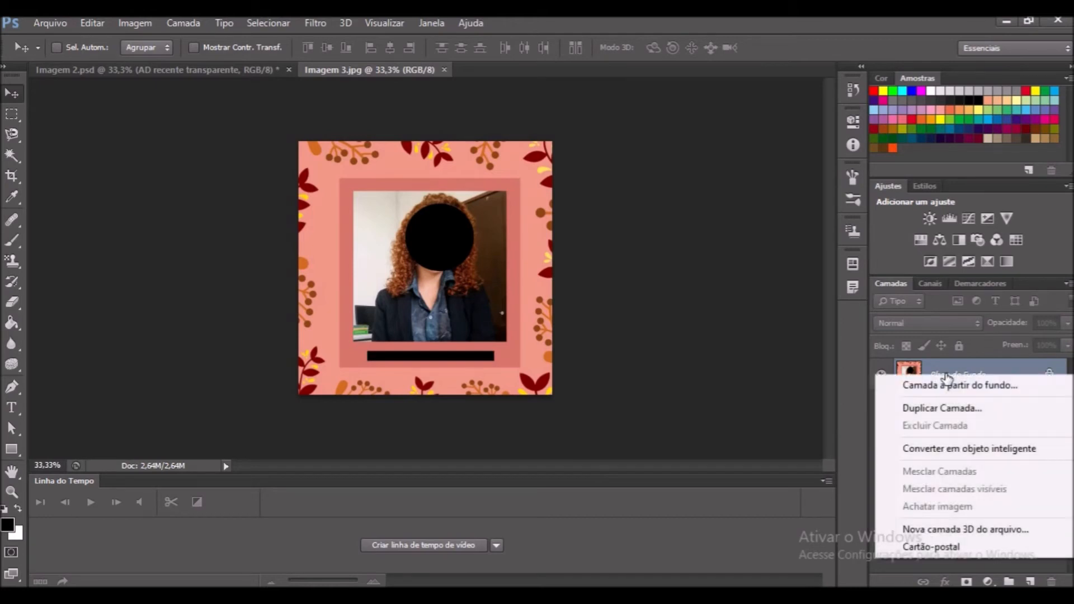
left_click(962, 409)
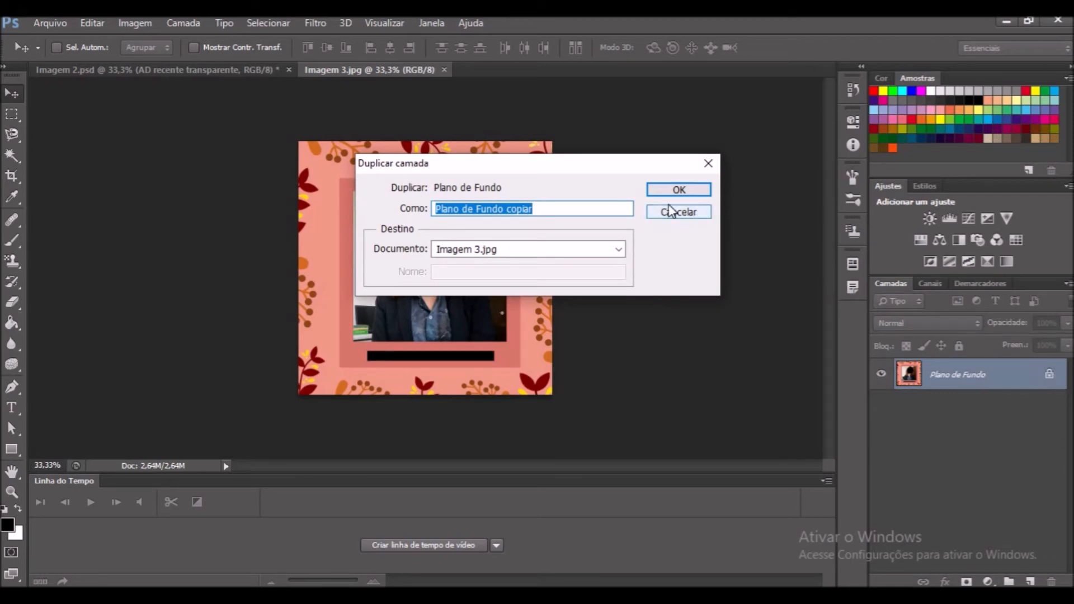
left_click(679, 190)
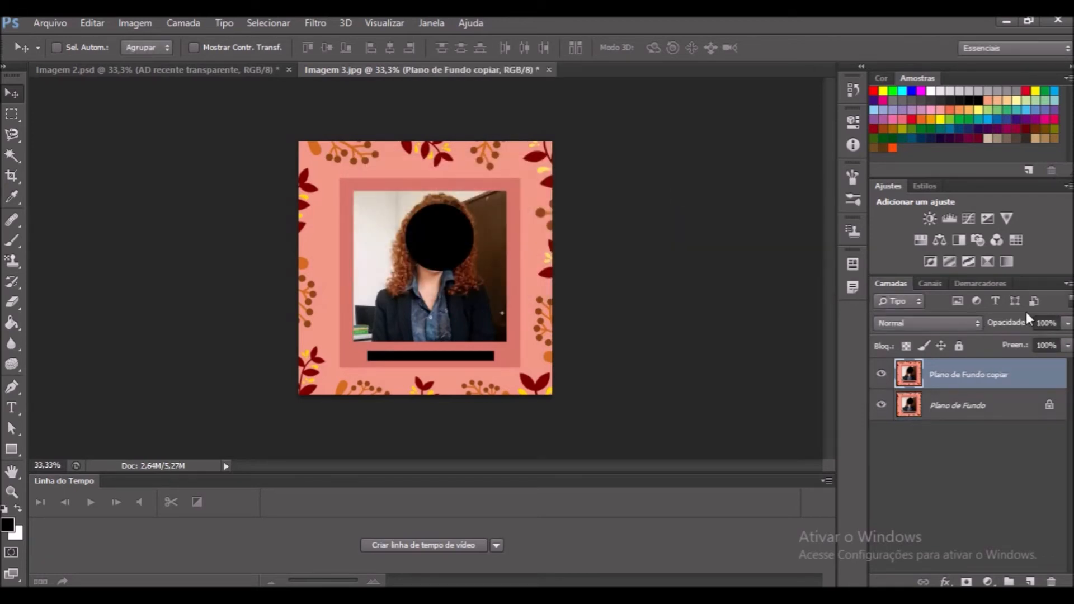
left_click(941, 408)
left_click(880, 405)
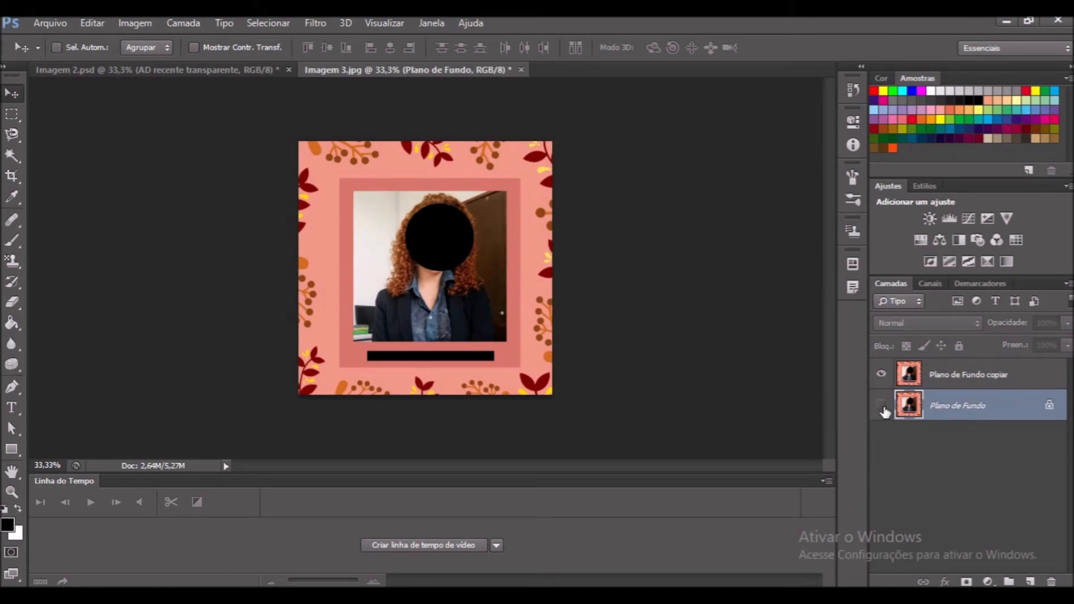
left_click(986, 374)
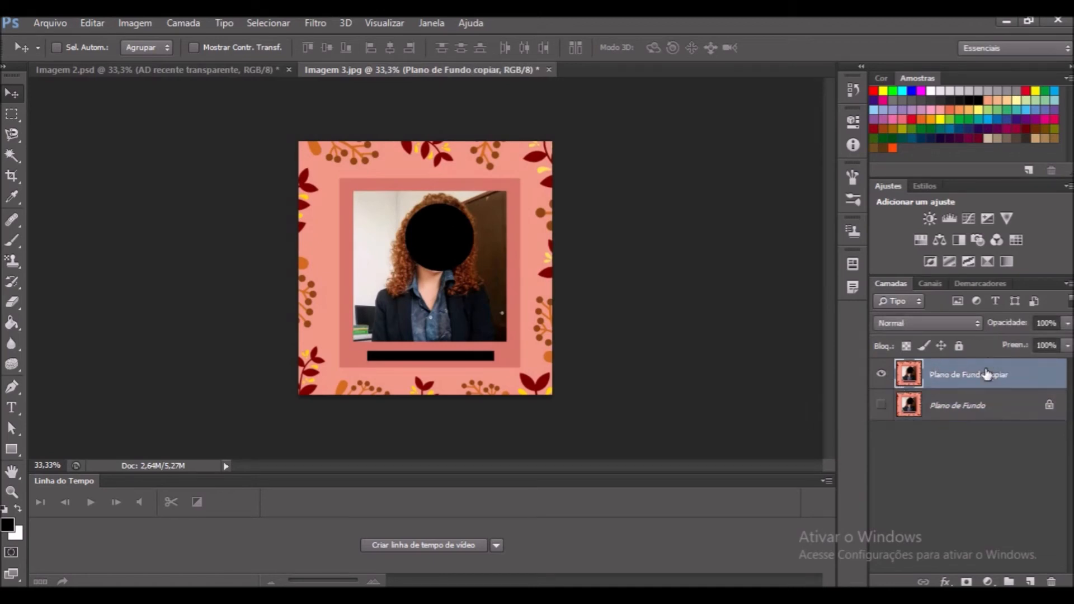
- Draw a freehand Lasso selection around the woman's head and the adjacent white wall at 50% zoom, and clear it
left_click(8, 132)
left_click(50, 135)
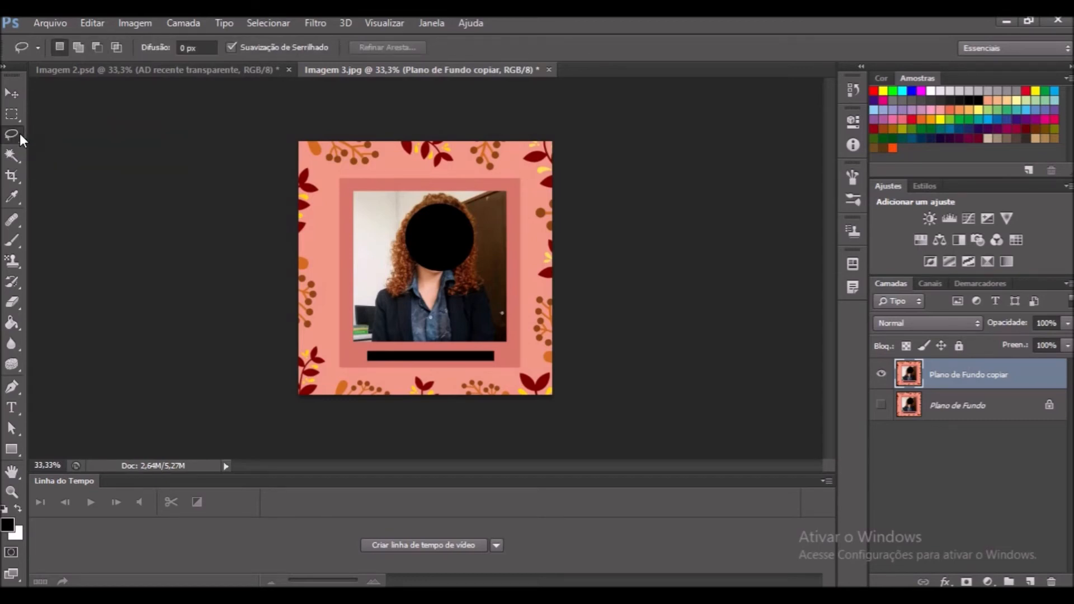
left_click(19, 133)
left_click(12, 133)
left_click(12, 133)
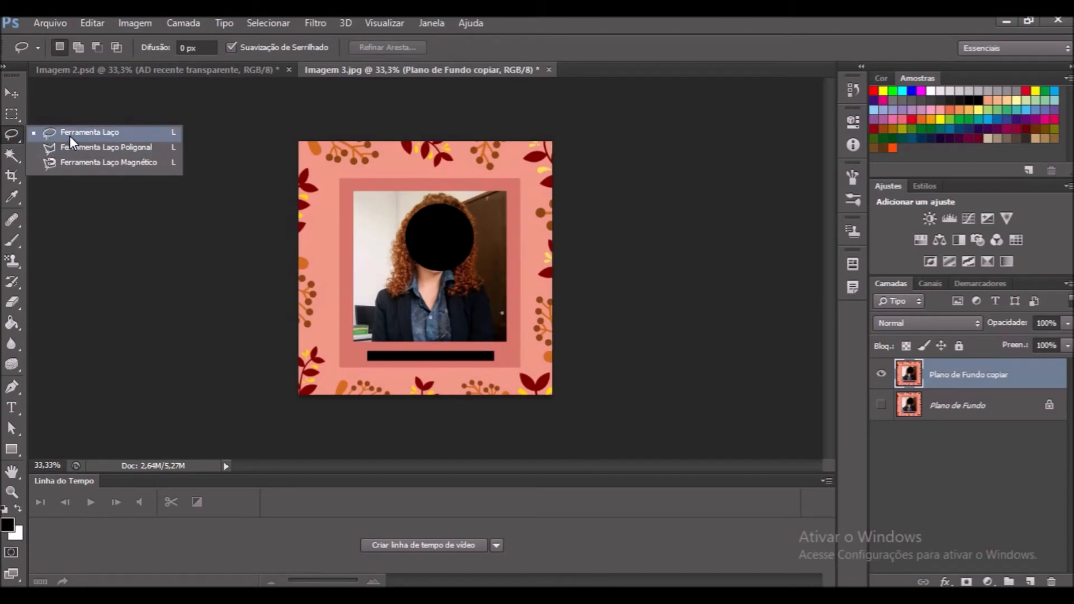
left_click(127, 132)
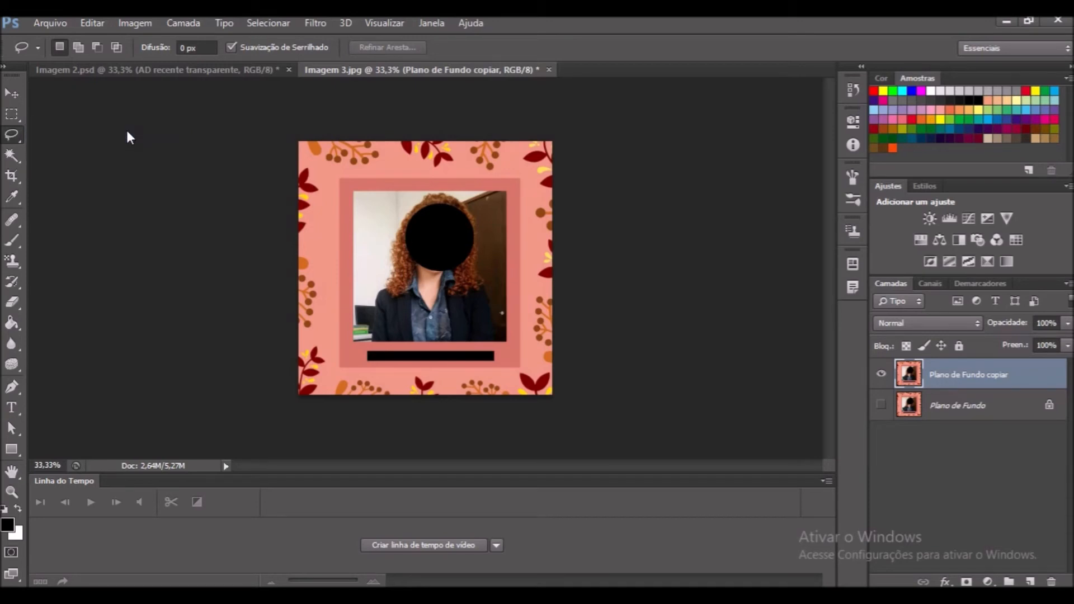
key("ctrl+plus")
key("ctrl+plus")
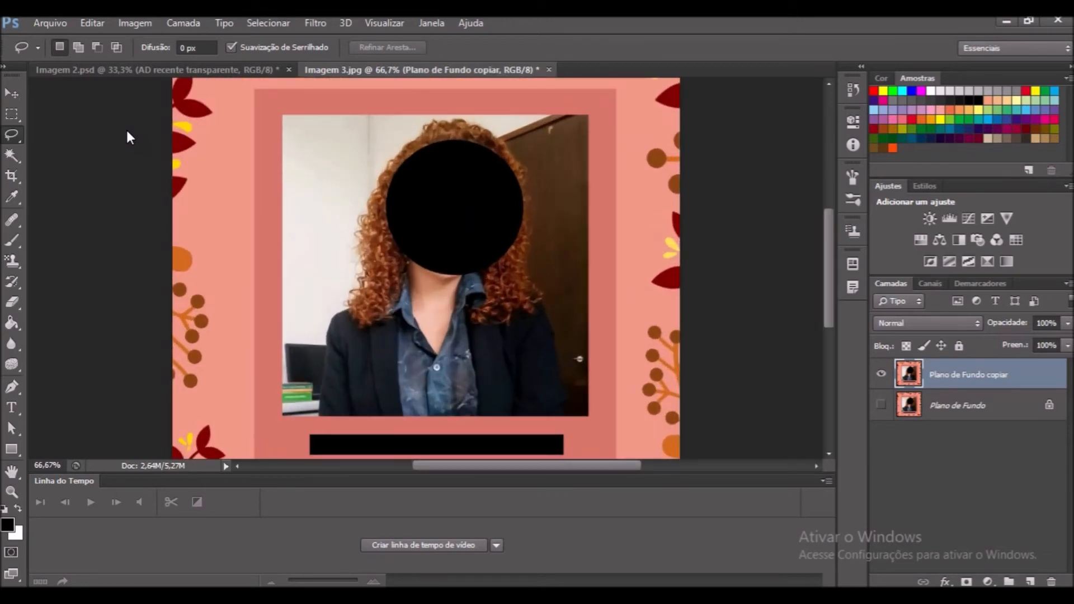
key("ctrl+minus")
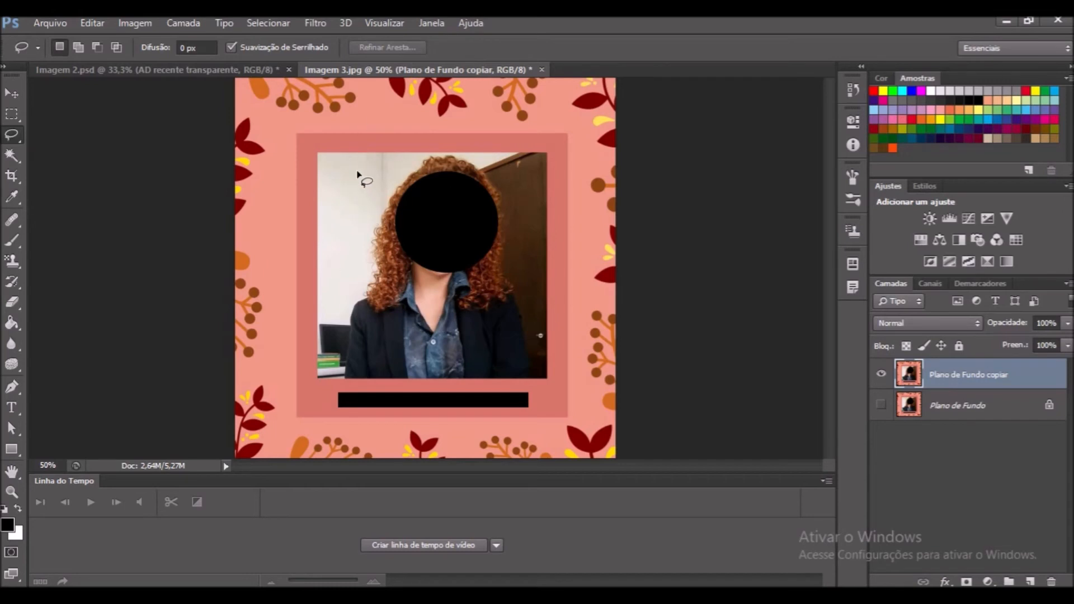
mouse_move(356, 173)
left_mouse_down()
mouse_move(336, 260)
mouse_move(378, 295)
mouse_move(453, 310)
mouse_move(489, 262)
mouse_move(492, 204)
mouse_move(478, 174)
mouse_move(392, 157)
left_mouse_up()
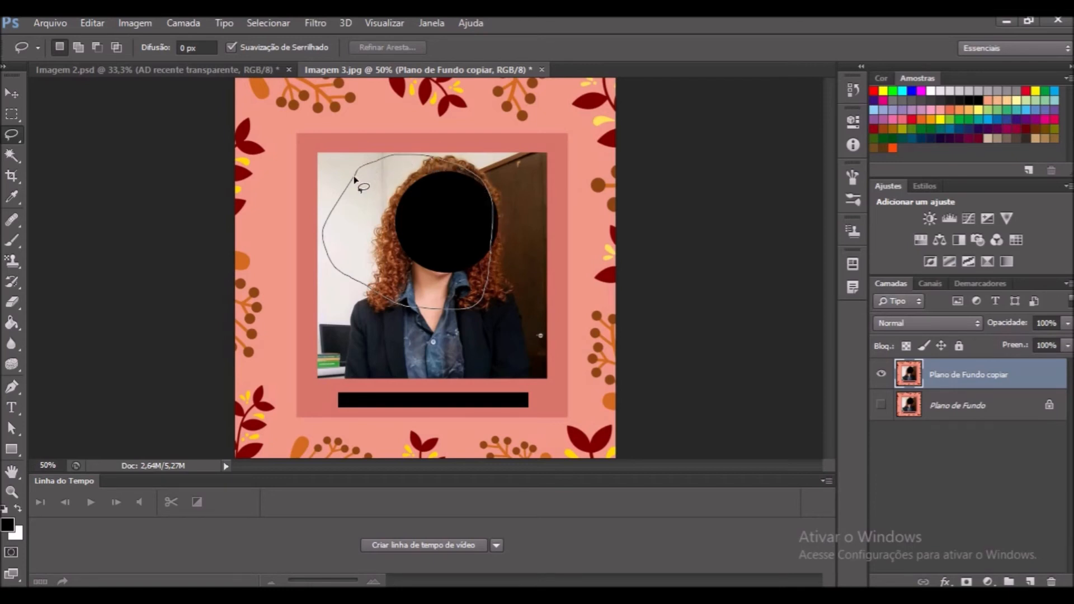
left_click_drag(354, 178, 354, 178)
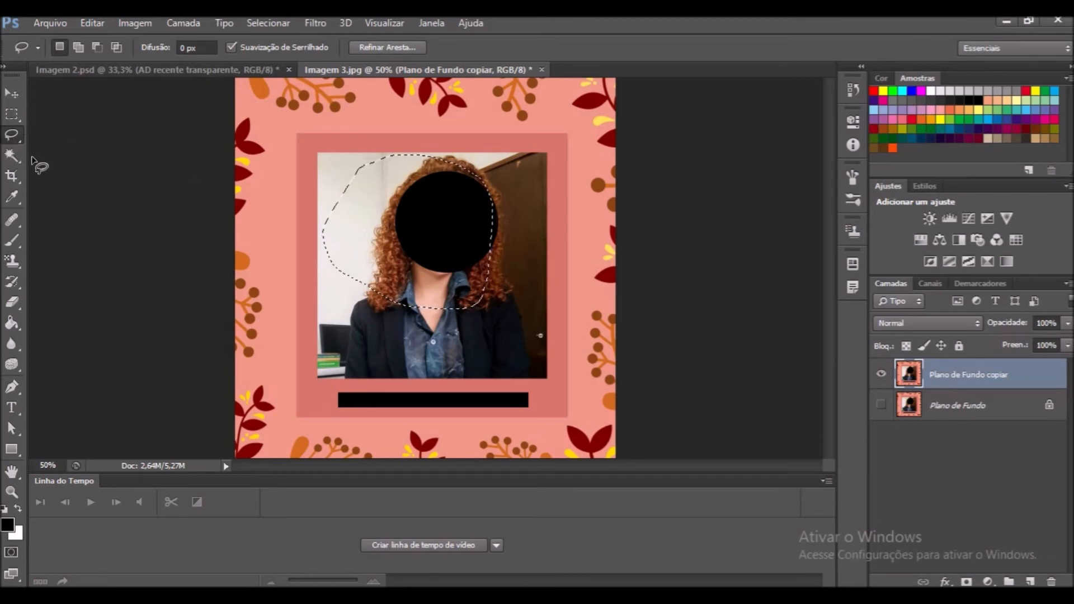
key("ctrl+d")
- Outline the woman's square photo corner by corner with the Polygonal Lasso tool, and clear the selection
left_click(10, 136)
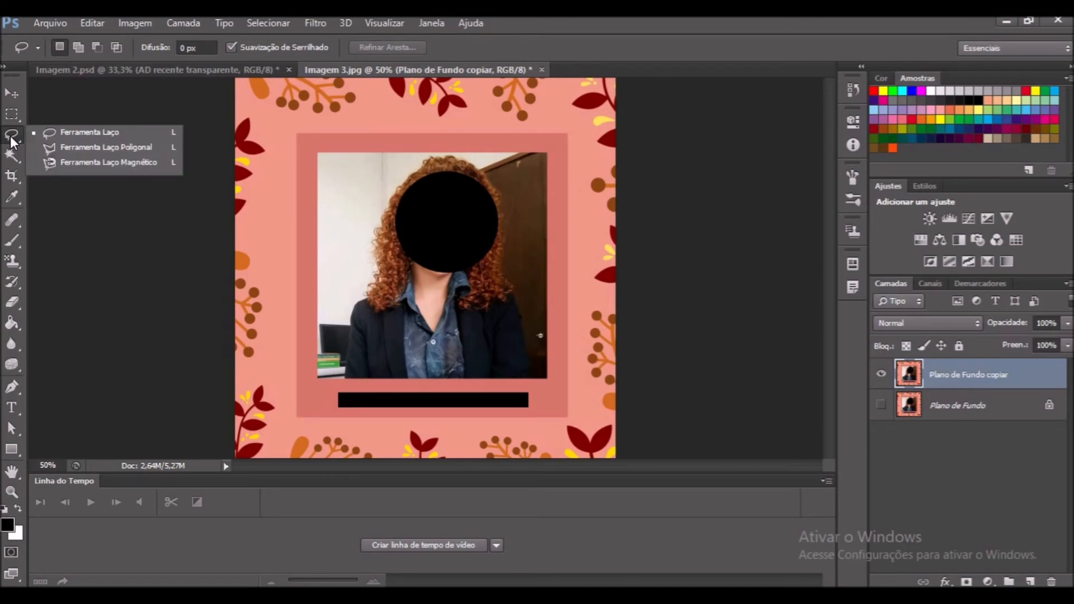
left_click(123, 148)
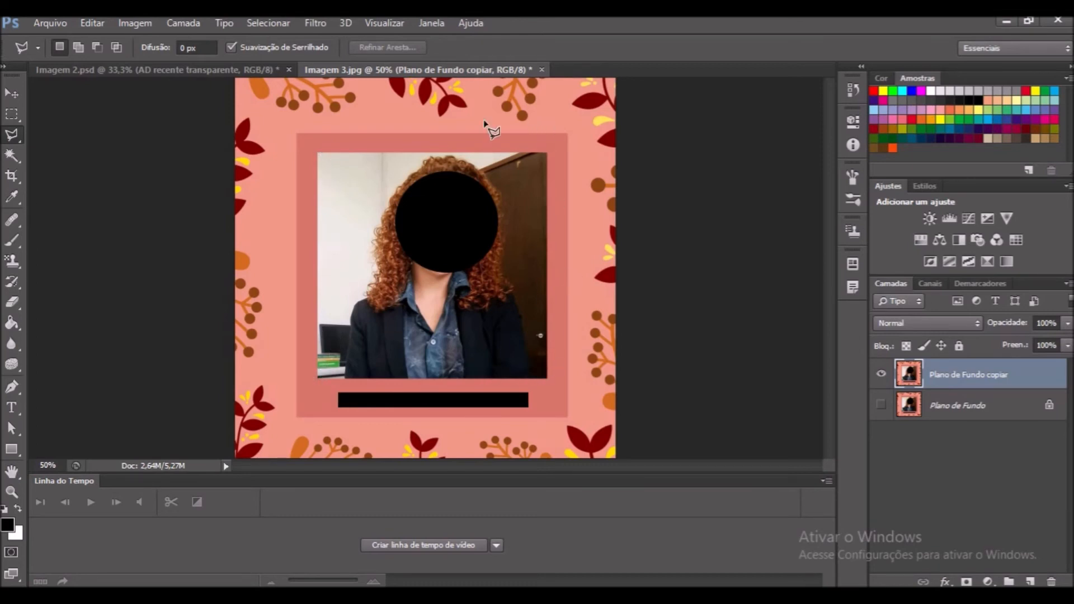
left_click(319, 156)
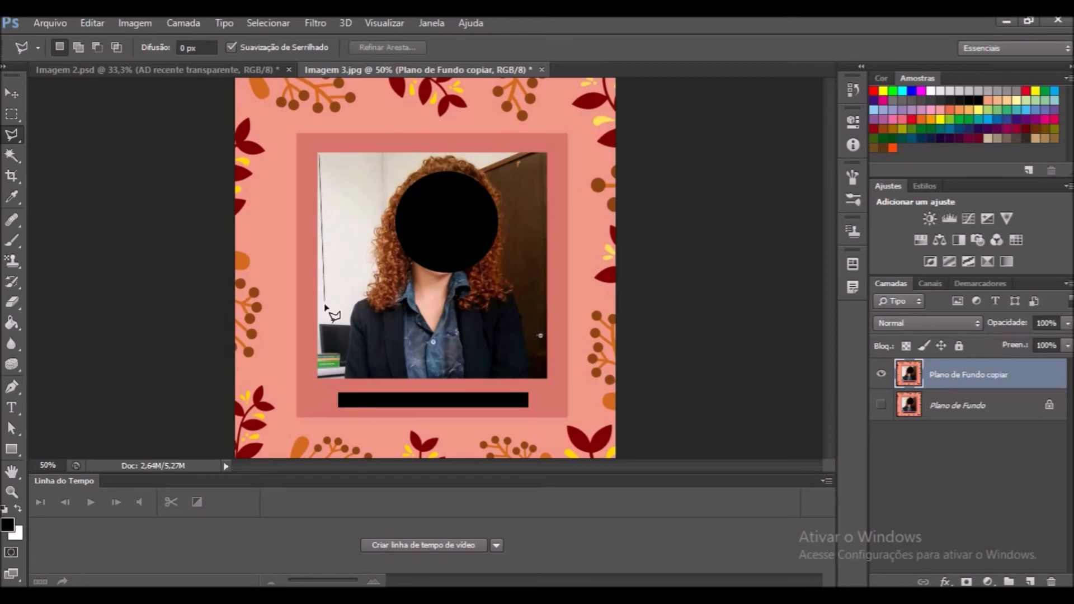
left_click(318, 378)
left_click(548, 376)
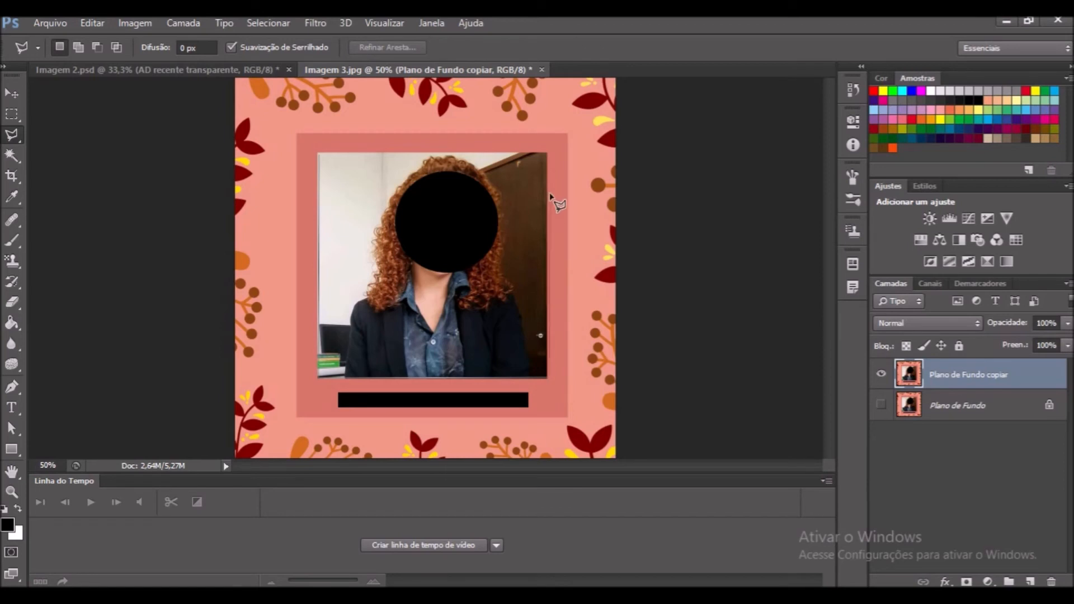
left_click(546, 154)
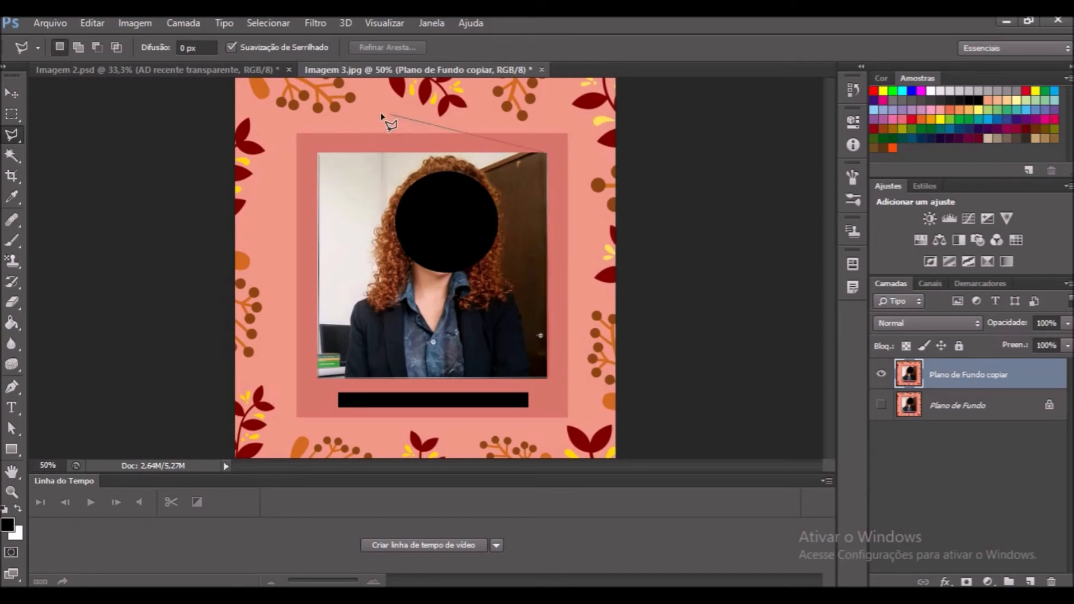
left_click(320, 159)
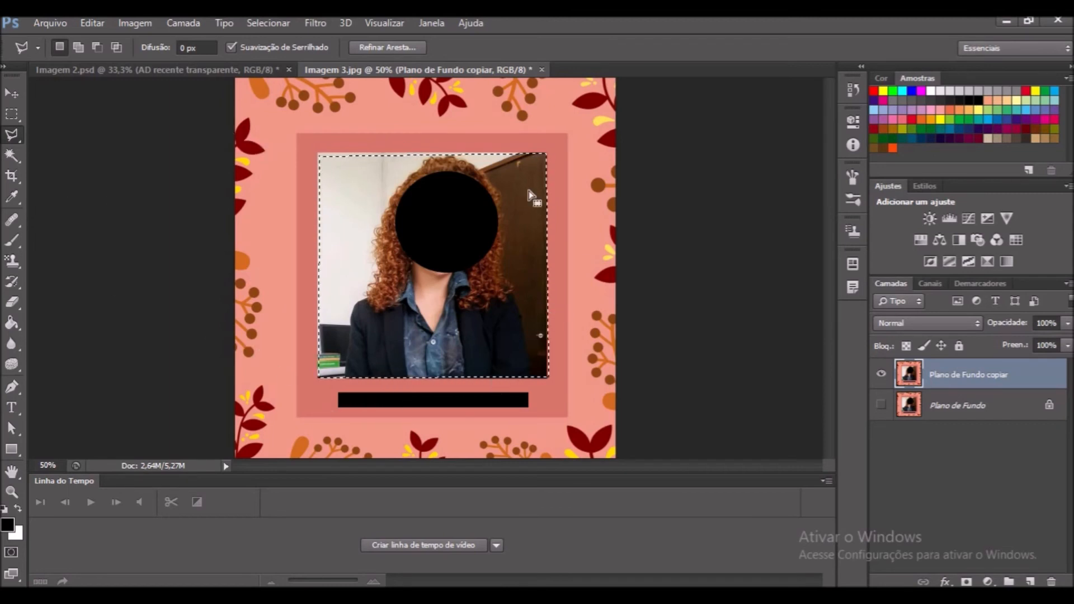
key("ctrl+d")
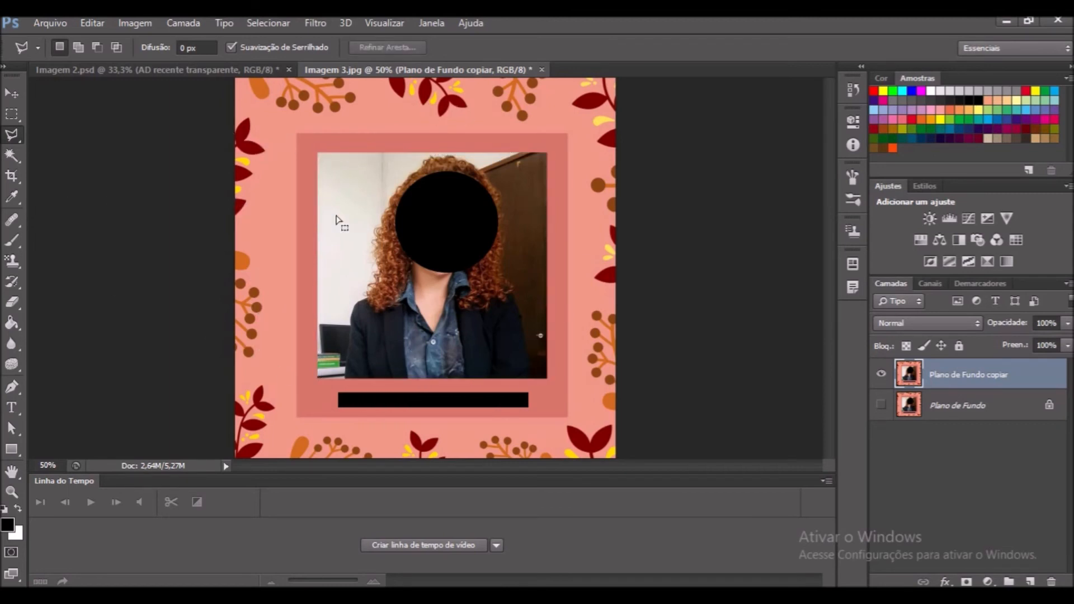
- Trace the edges of the square photo with the Magnetic Lasso tool at 100% zoom and close the selection
right_click(9, 135)
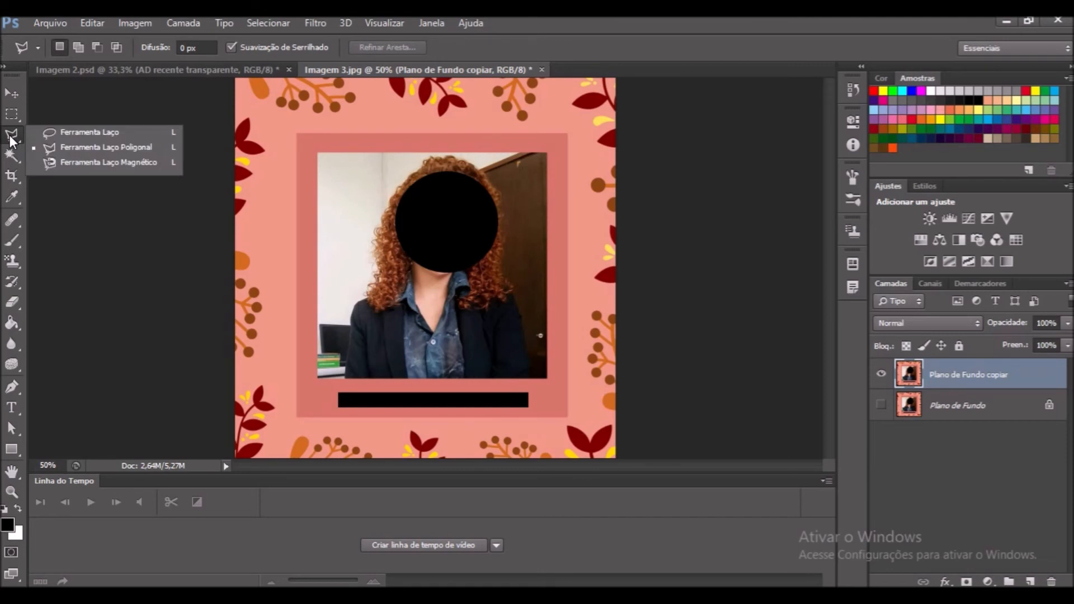
left_click(138, 161)
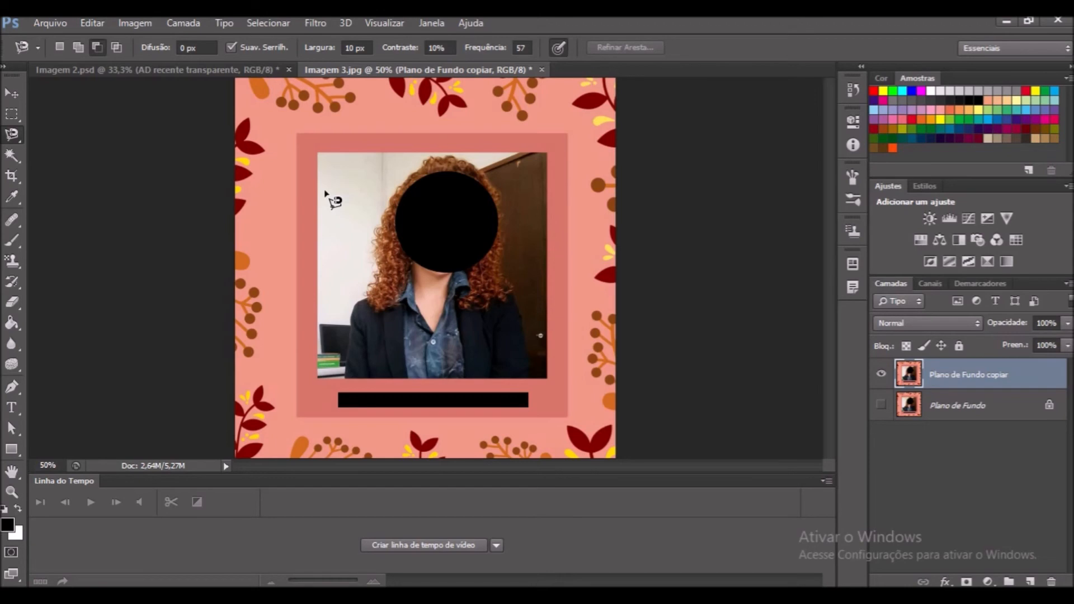
key("ctrl+plus")
key("ctrl+plus")
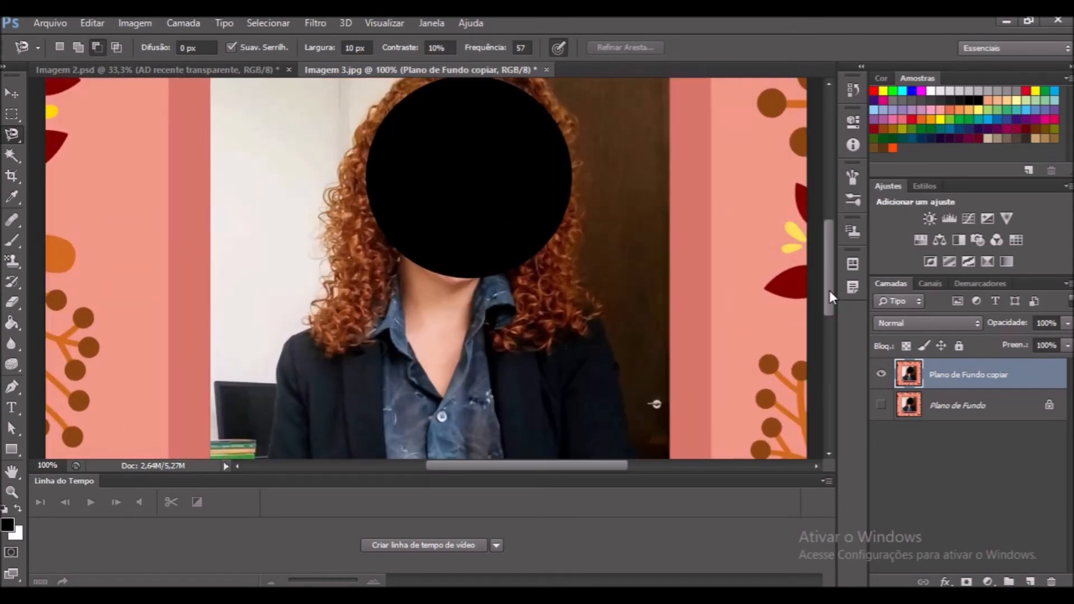
left_click_drag(828, 291, 826, 269)
left_click_drag(558, 468, 522, 468)
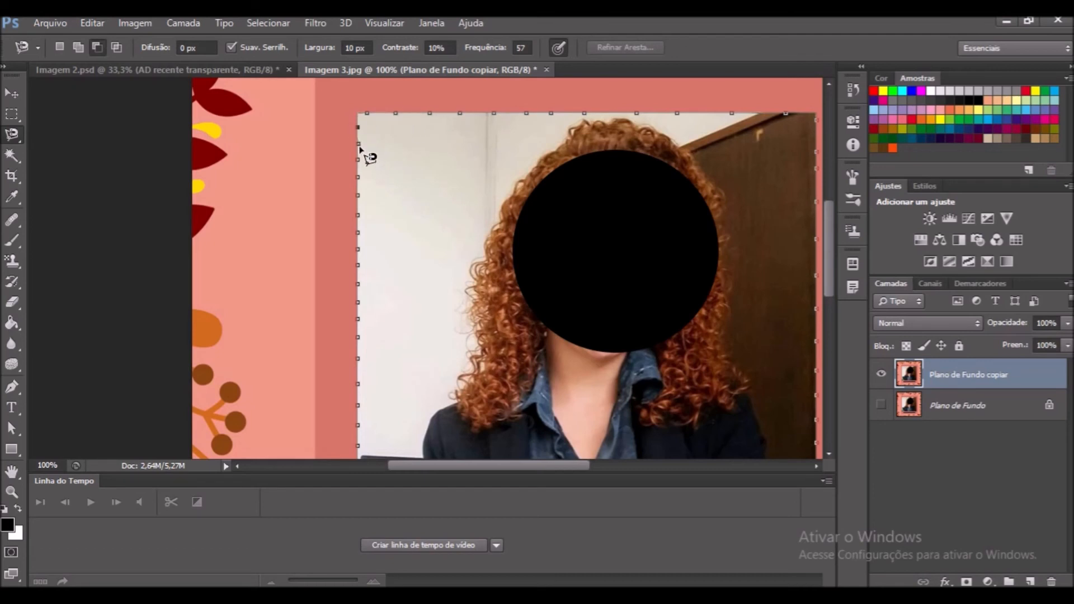
left_click(360, 145)
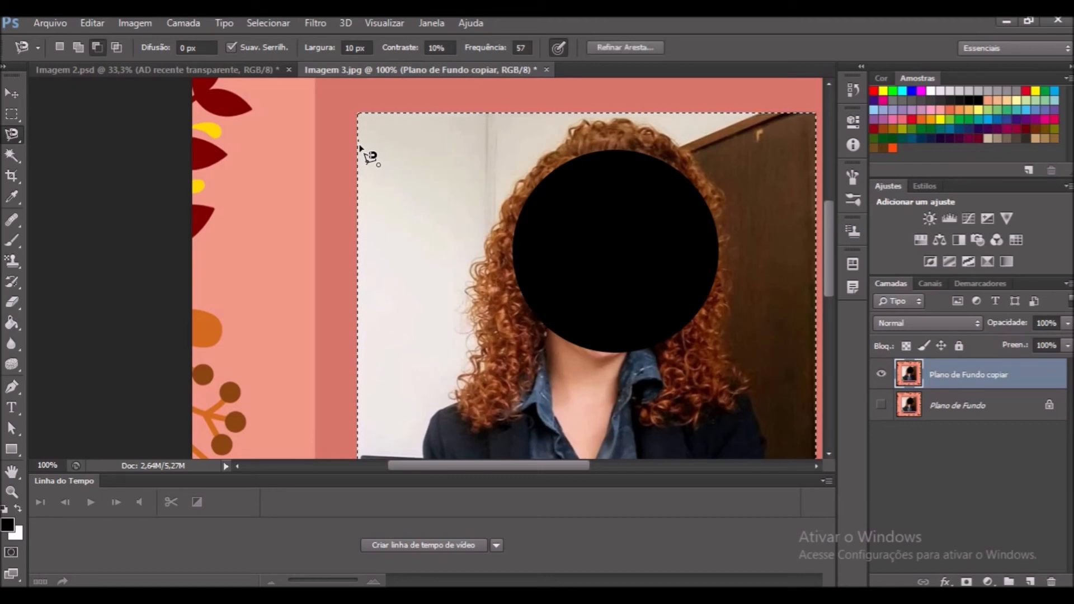
key("ctrl+minus")
key("ctrl+minus")
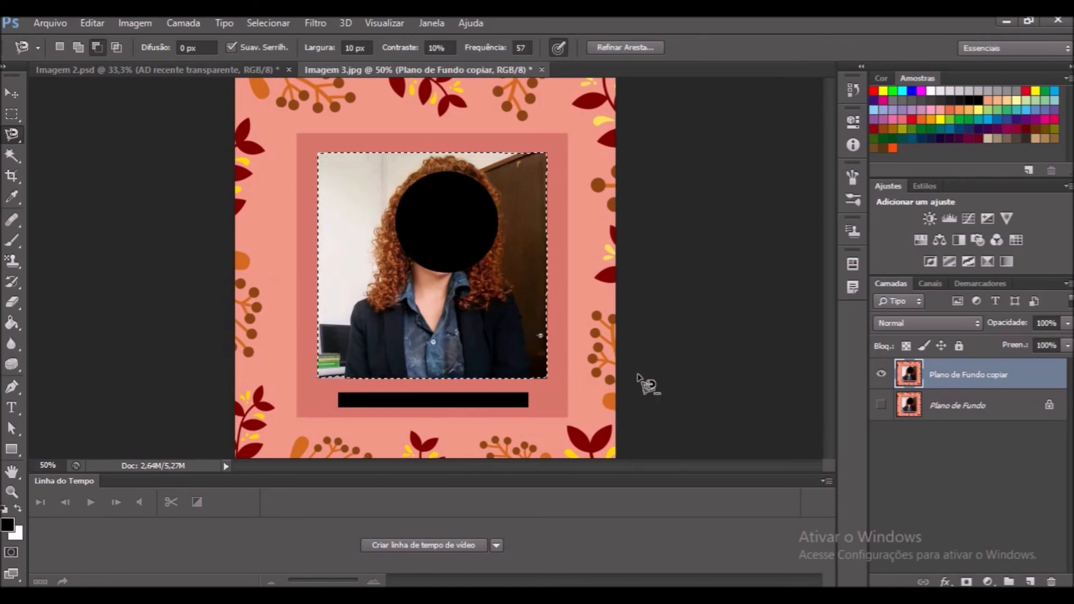
- Try deleting the selected photo and moving it out of its frame, undoing each change and clearing the selection
key("Delete")
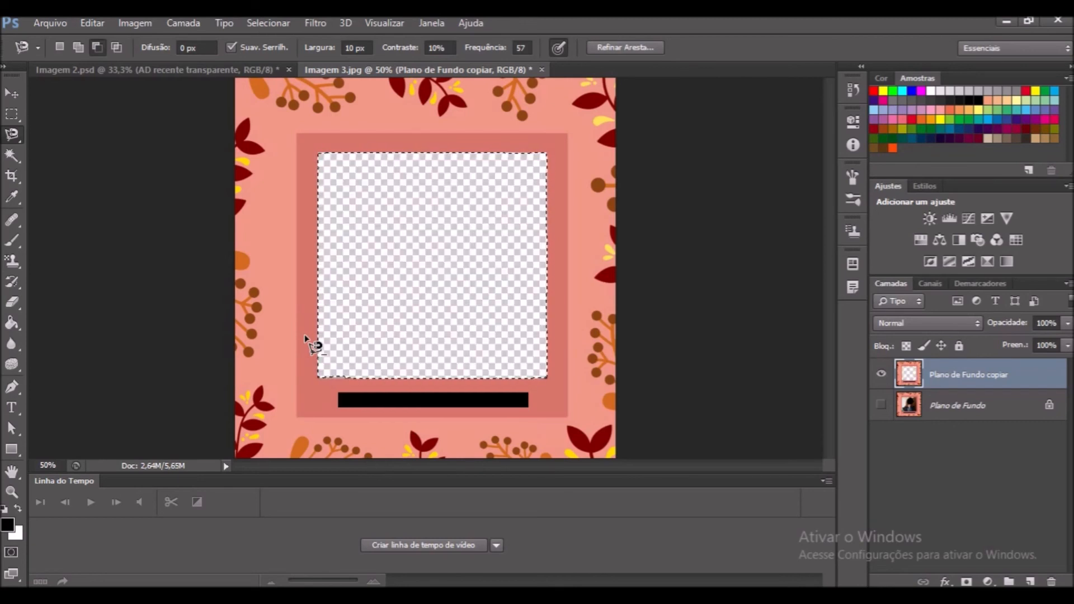
key("ctrl+z")
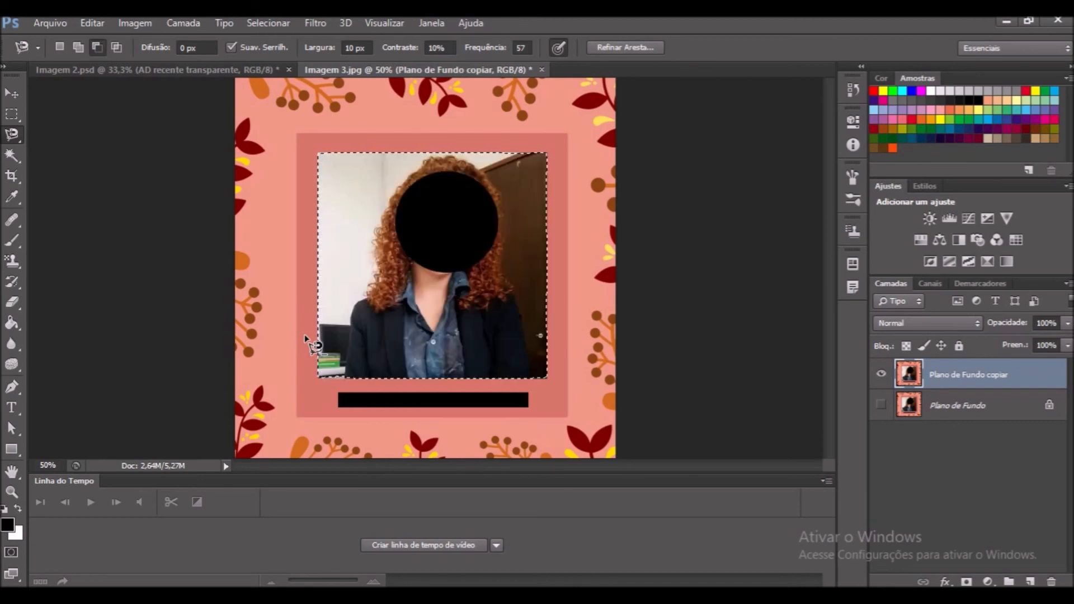
left_click(13, 93)
left_click_drag(503, 214, 595, 152)
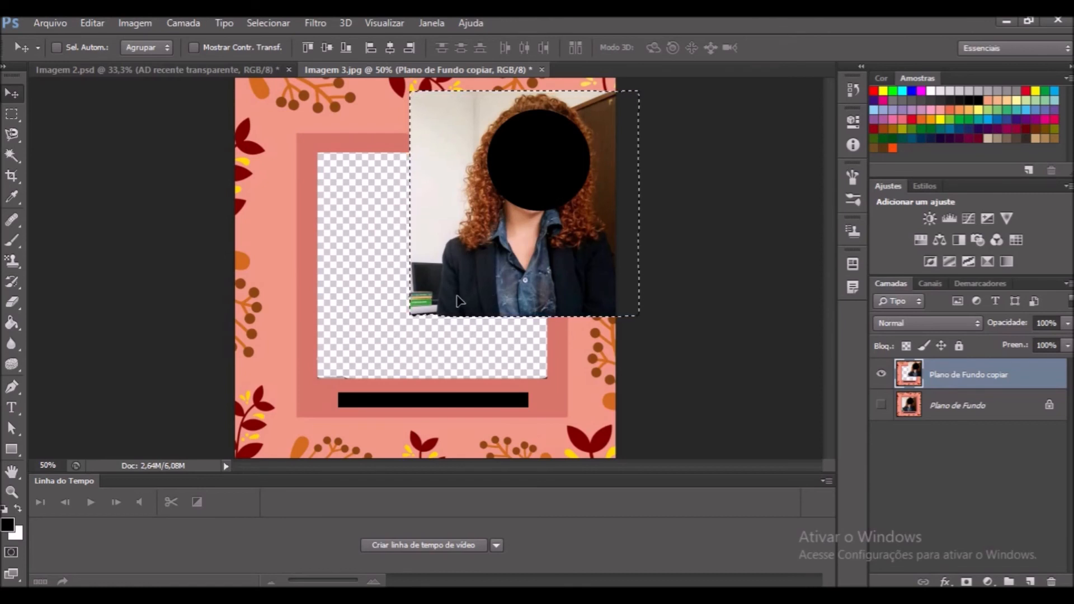
key("ctrl+z")
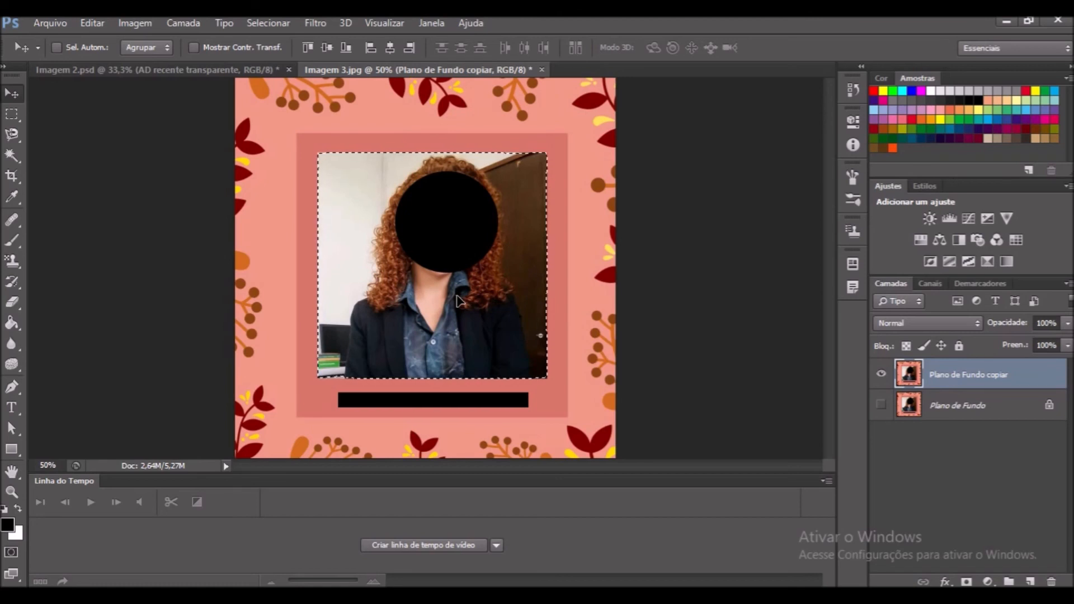
key("ctrl+d")
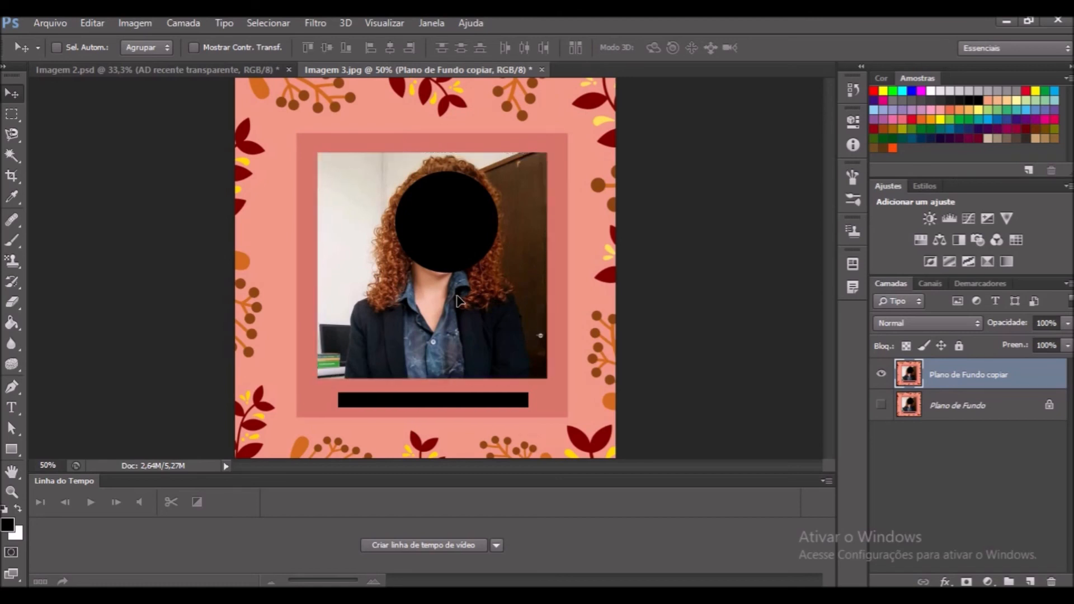
- Sample the dark red of the leaf at the artwork's lower-right corner as foreground colour and make Plano de Fundo active
key("i")
left_click(595, 442)
key("alt+bracketleft")
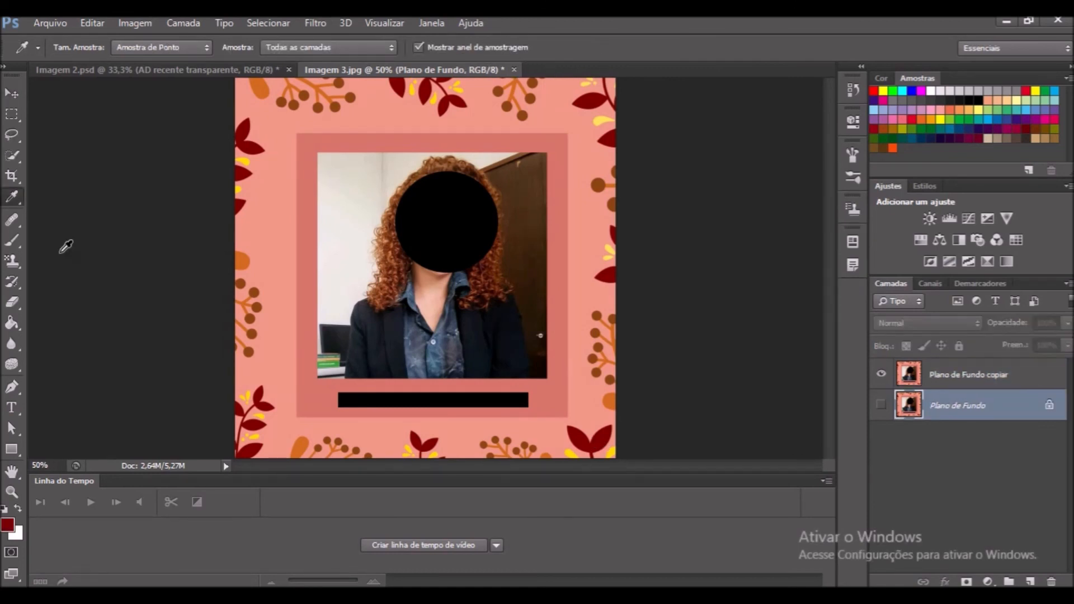
- Sample the light pink of the artwork's background as foreground colour with the Eyedropper tool
right_click(15, 197)
right_click(15, 197)
right_click(15, 197)
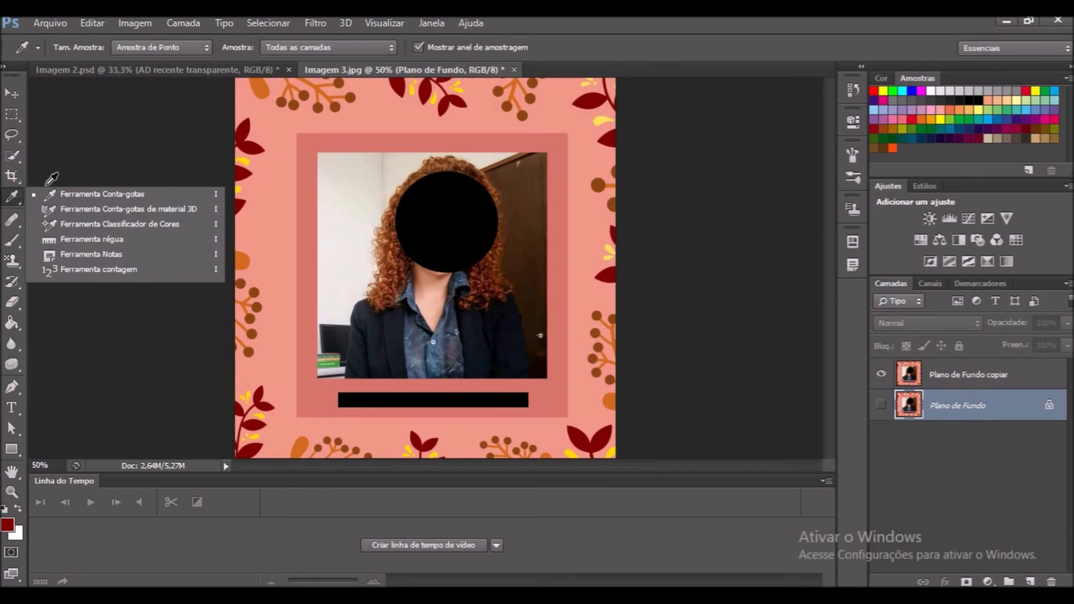
left_click(62, 196)
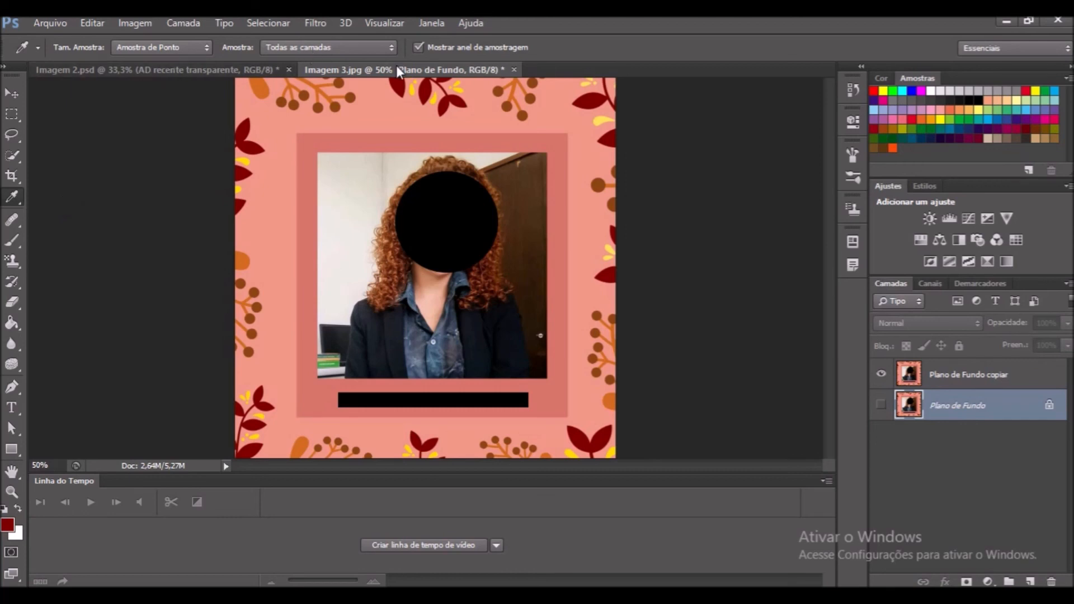
left_click(283, 125)
- Paint several freehand Brush strokes in the sampled pink across the woman's photo on the Plano de Fundo copiar layer
left_click(12, 242)
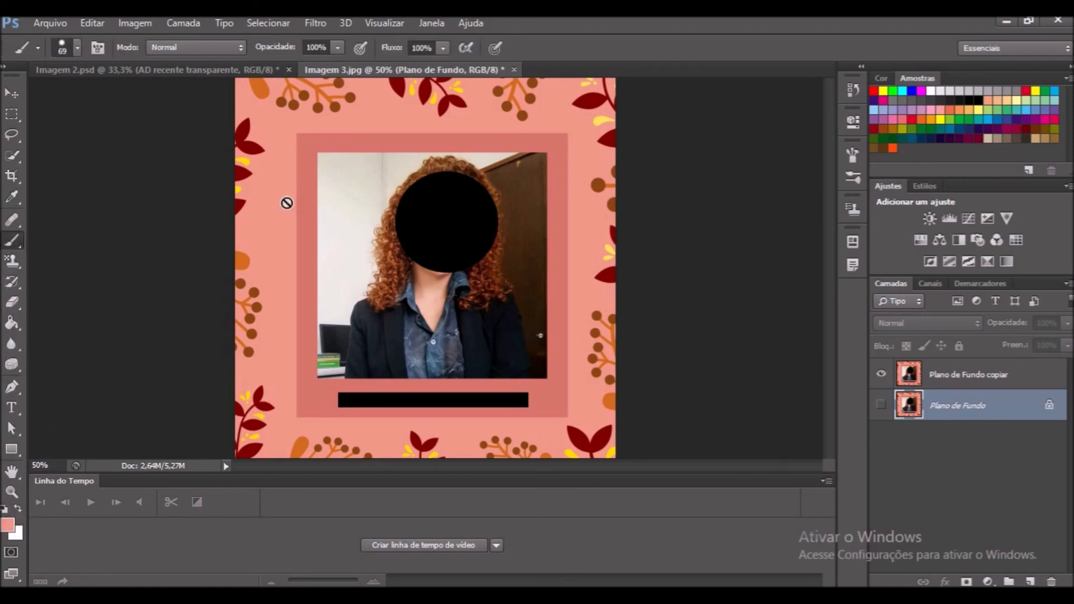
left_click(951, 376)
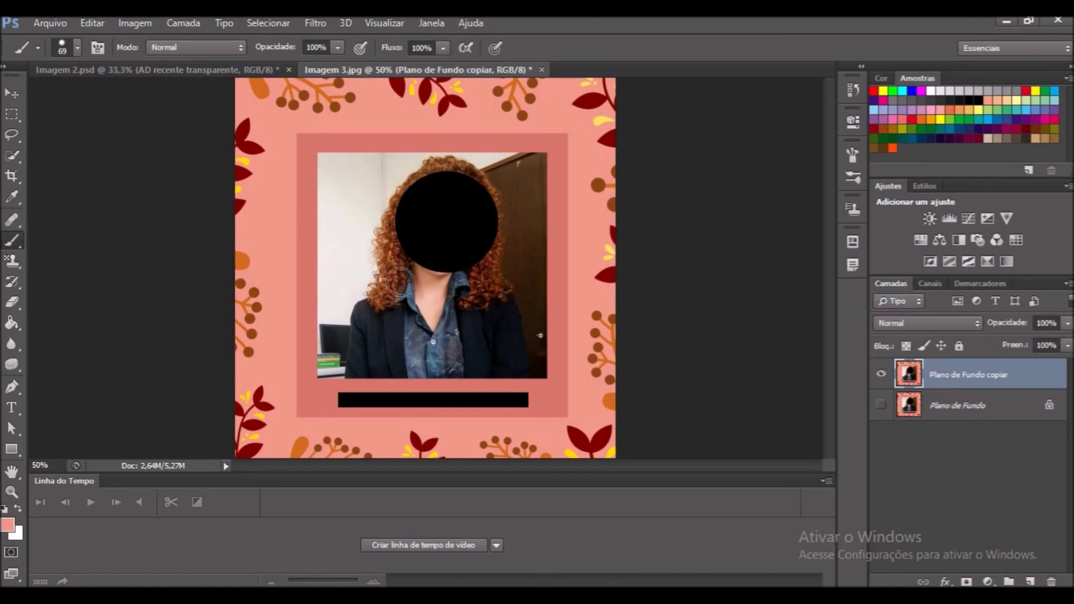
left_click_drag(342, 180, 475, 320)
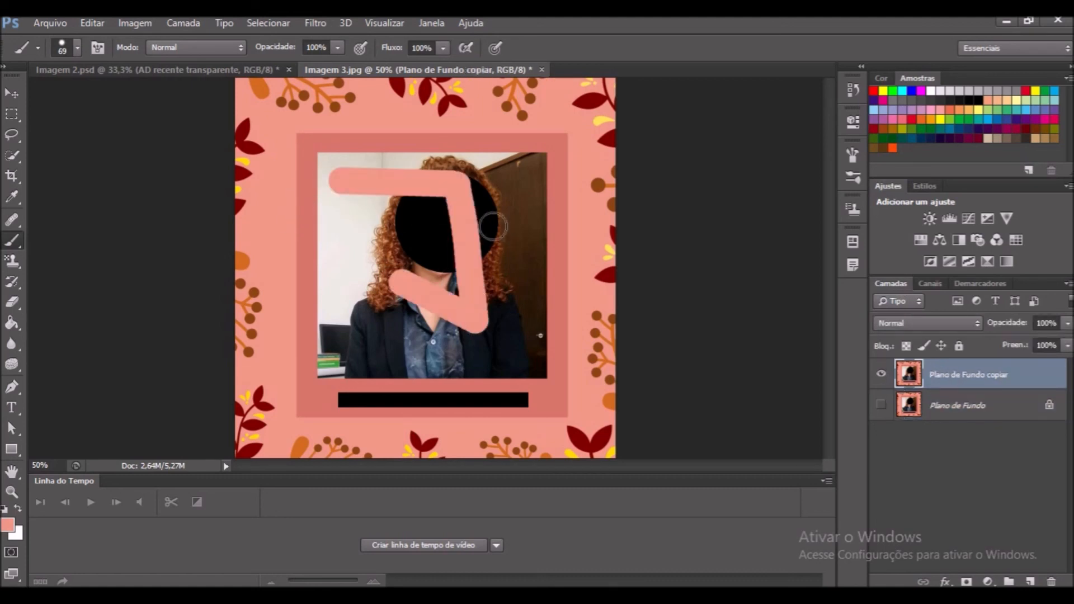
left_click_drag(398, 196, 457, 286)
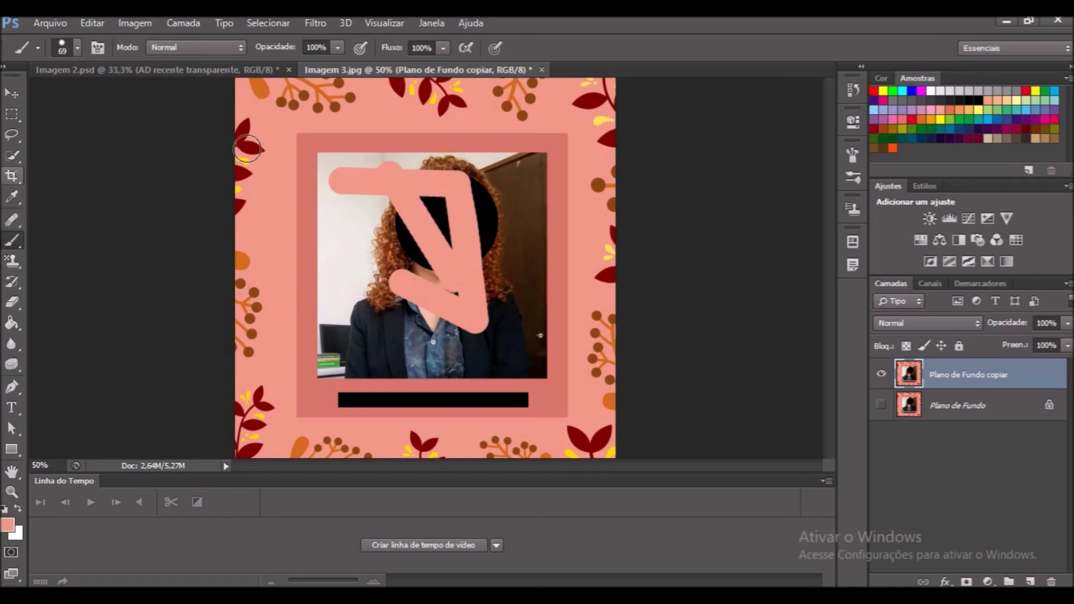
left_click_drag(486, 226, 370, 279)
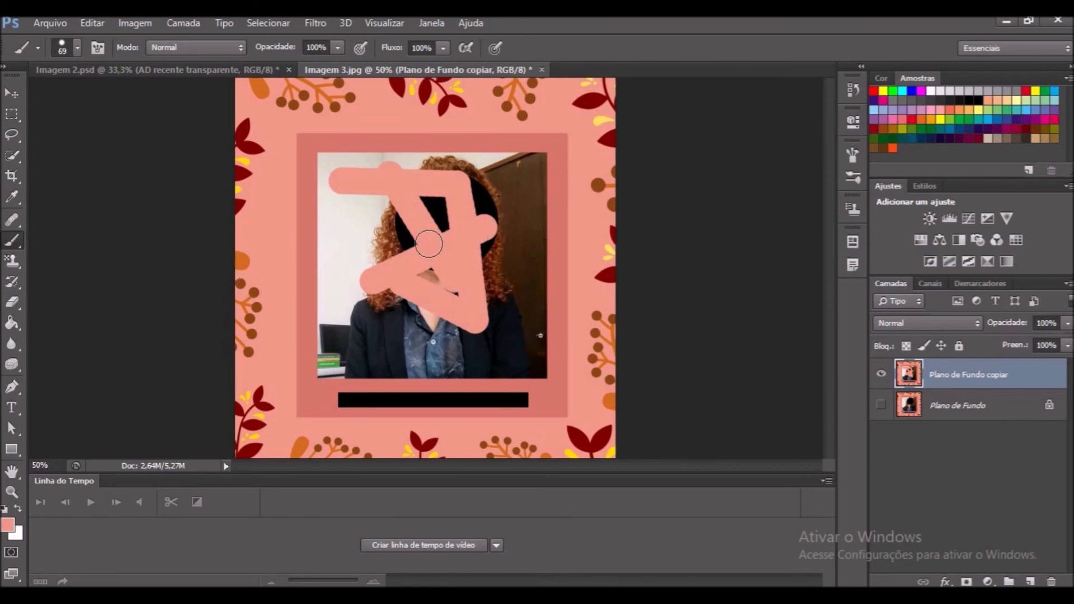
- Undo all the pink brush strokes painted over the photo
key("ctrl+alt+z")
key("ctrl+alt+z")
key("ctrl+alt+z")
key("ctrl+alt+z")
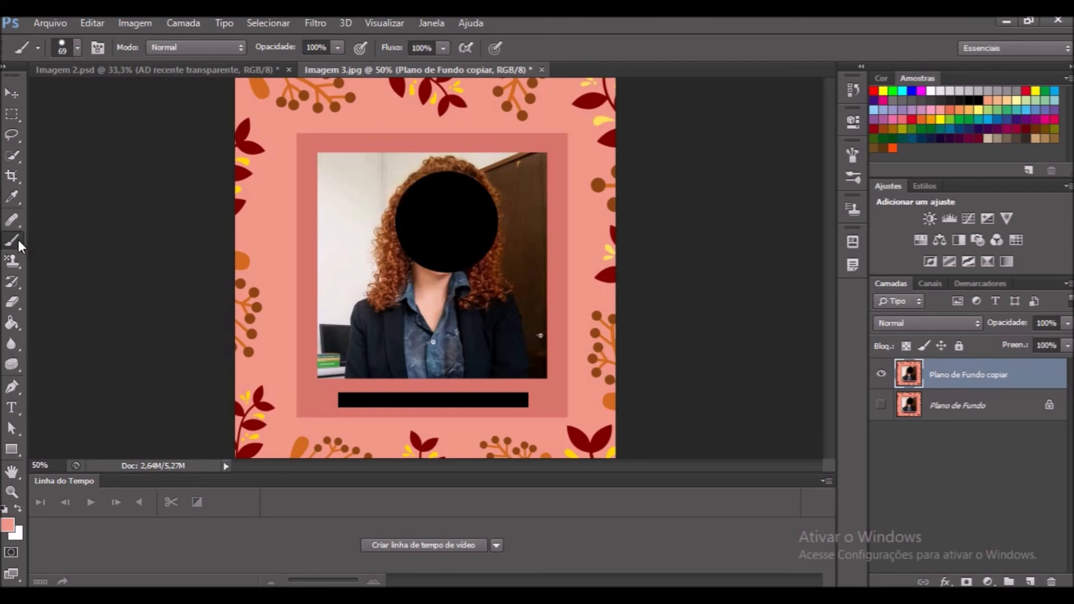
- Place two Color Sampler points, one on the pink background beside the frame and one on the brown door, with the colour information displayed
left_click(10, 194)
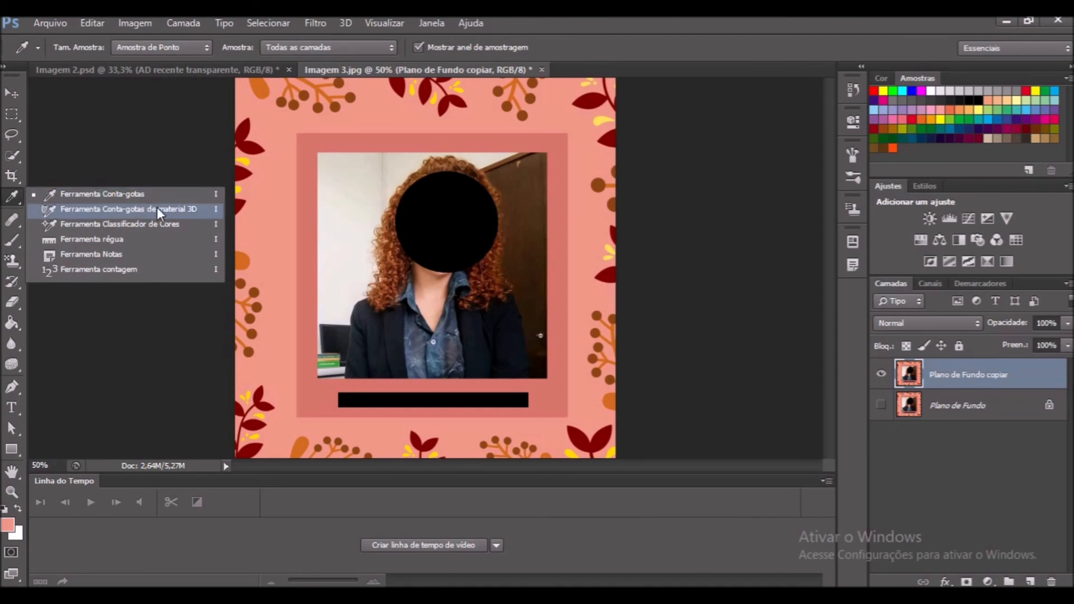
left_click(67, 226)
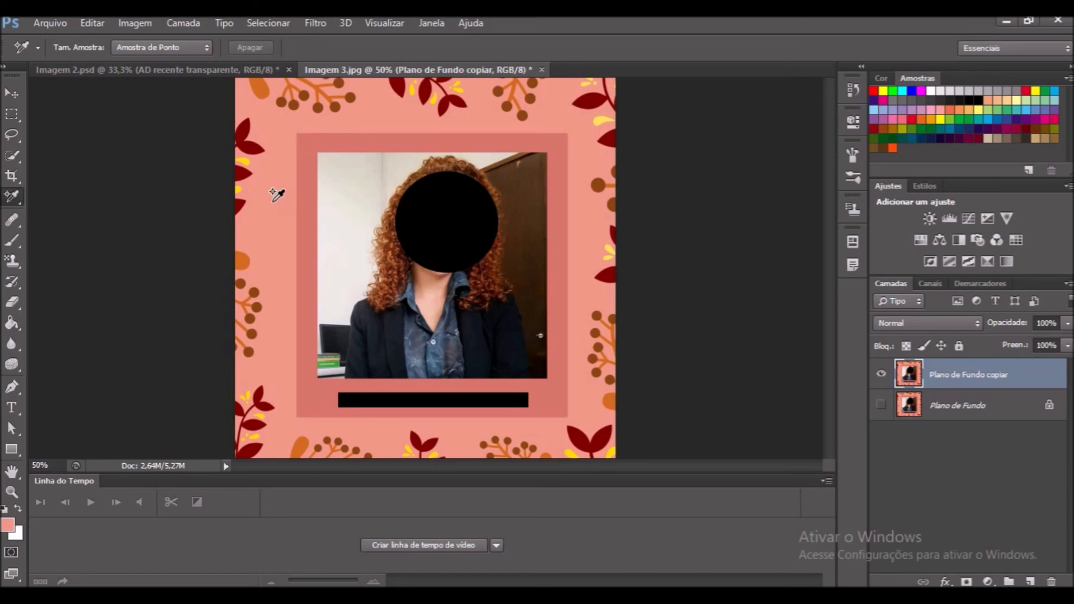
key("F8")
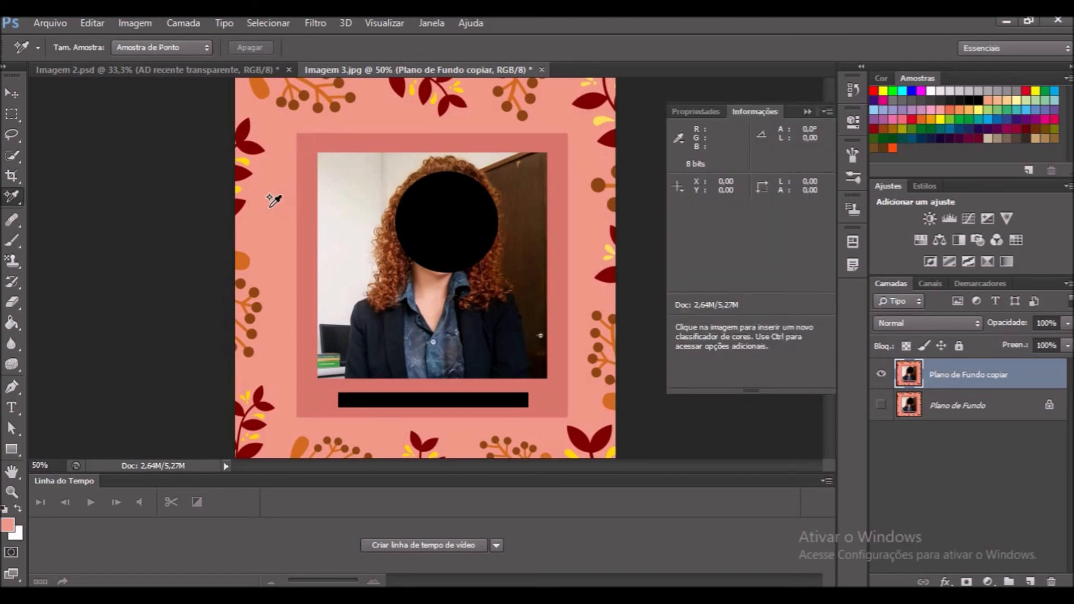
left_click(269, 207)
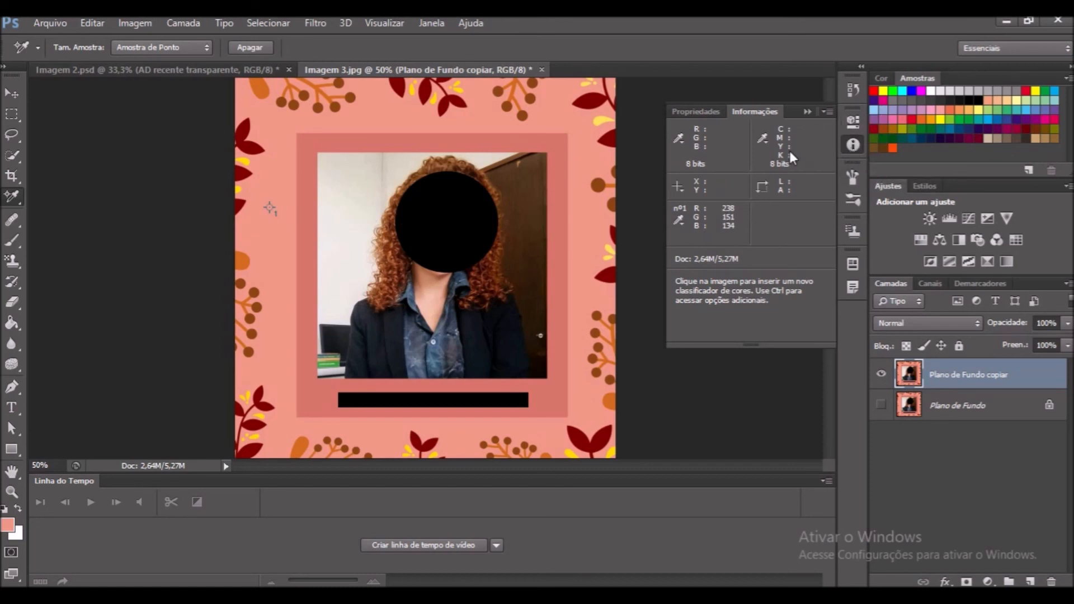
left_click(533, 211)
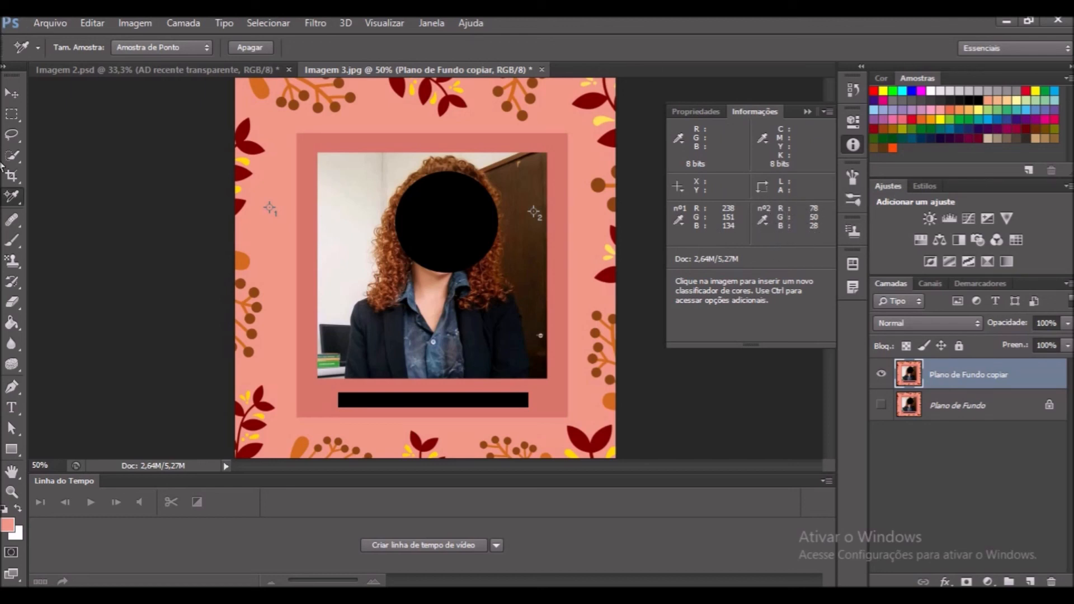
- Measure across the photo with the Ruler tool, from its left edge to the brown door
right_click(9, 197)
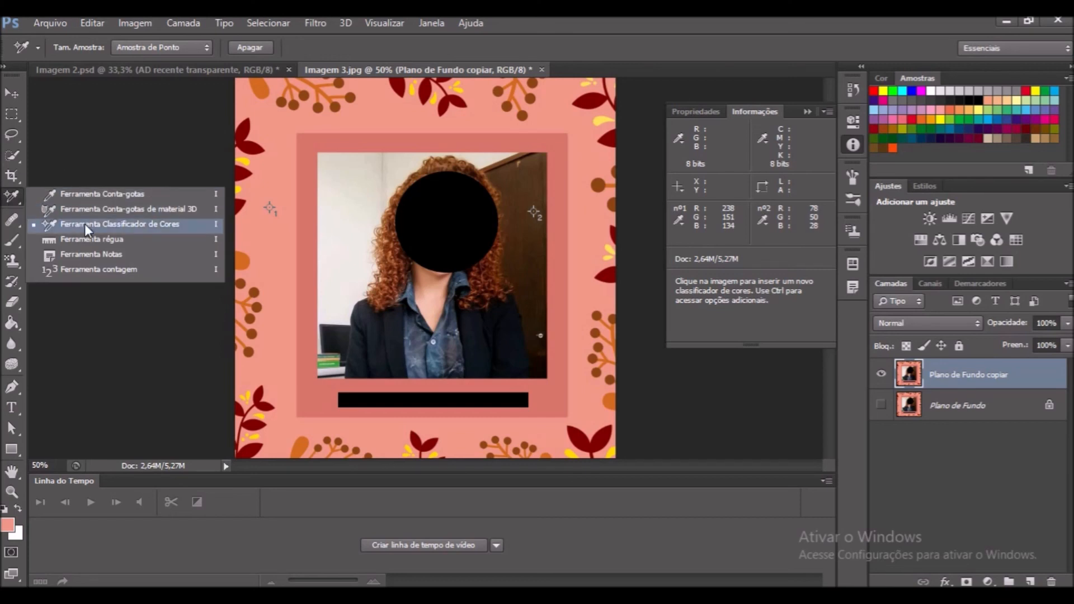
left_click(81, 239)
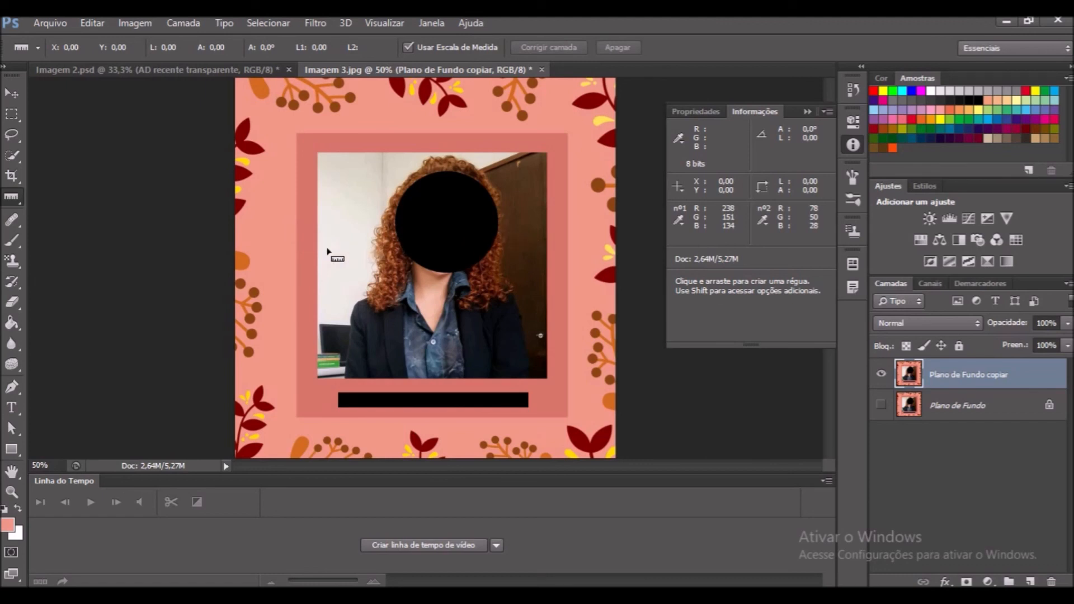
left_click_drag(312, 249, 515, 257)
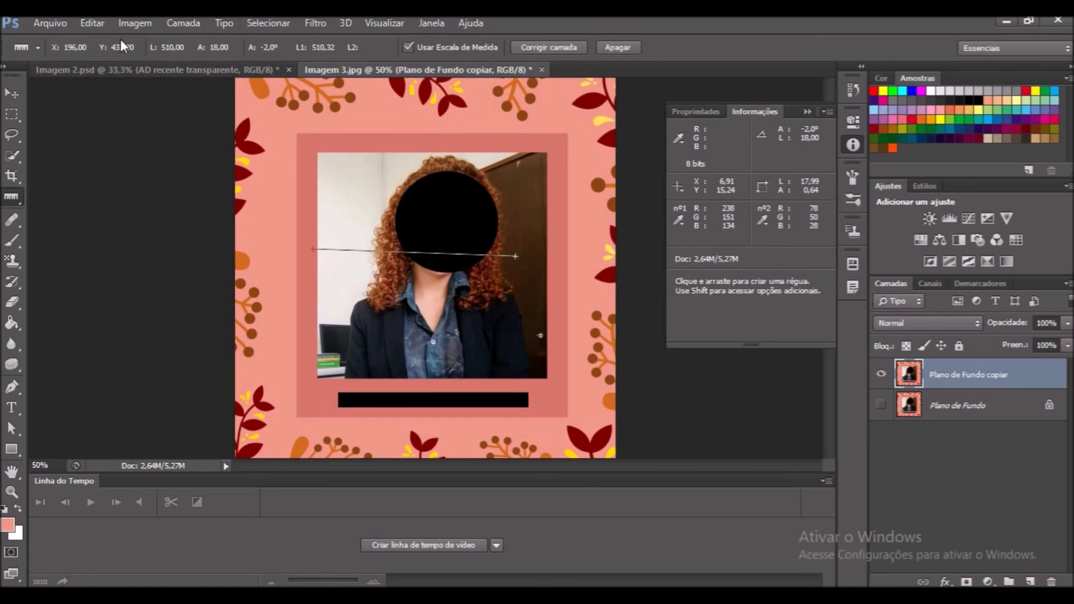
- Add a note reading "\sgdzhhxsgxdh" on the brown door with the Notes tool and collapse the note text
right_click(11, 195)
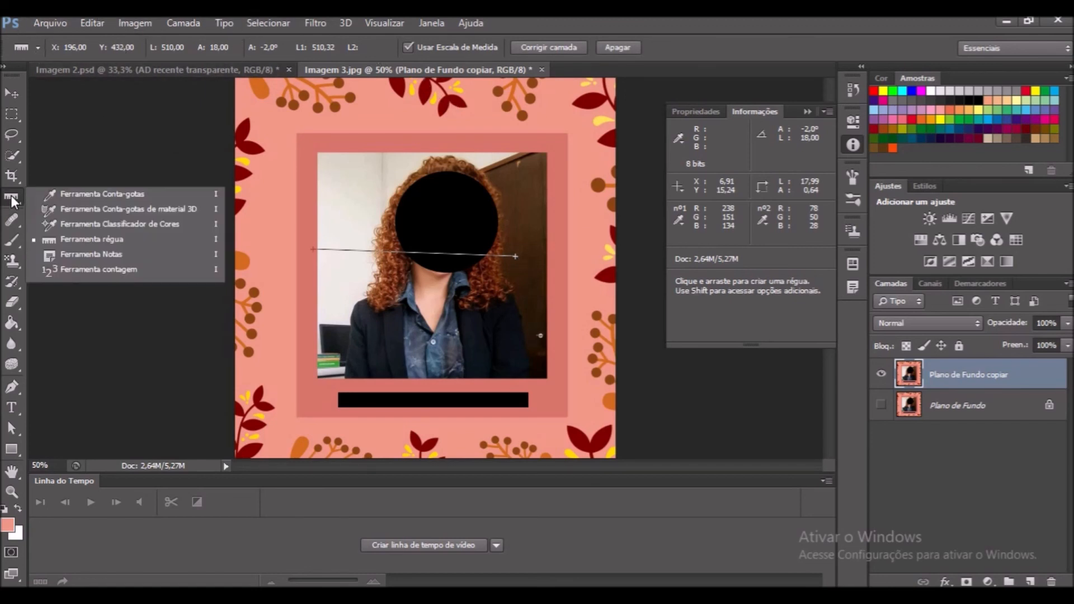
left_click(123, 254)
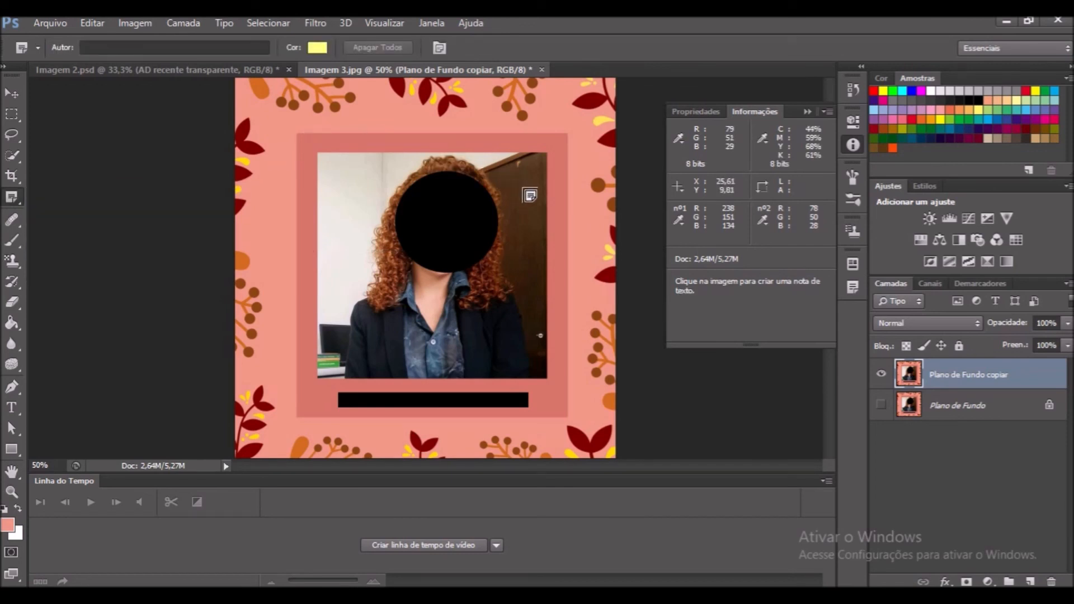
left_click(530, 195)
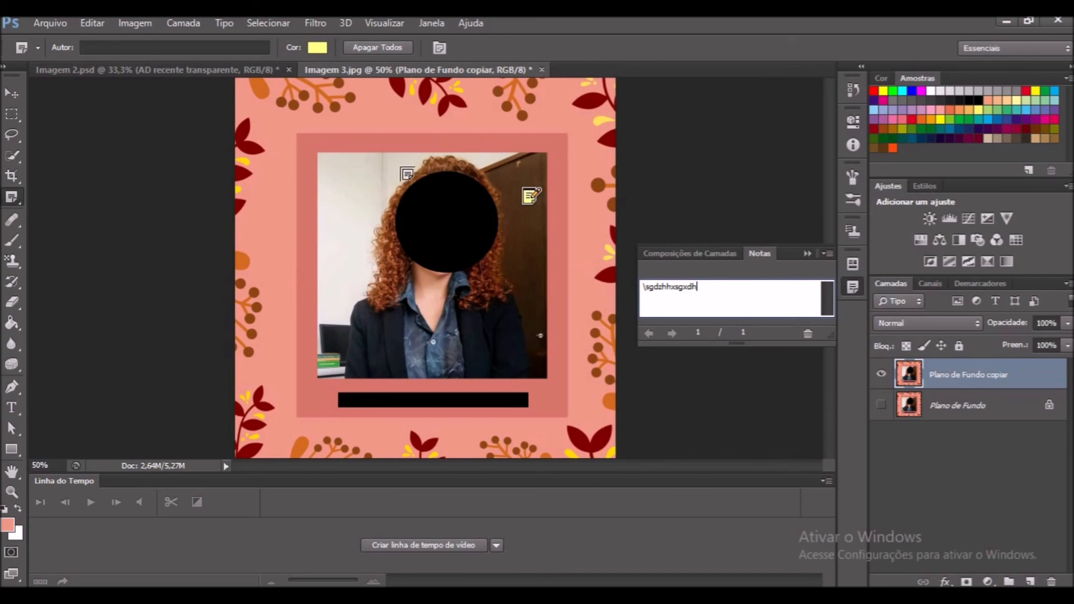
left_click(807, 254)
- Place three Count tool markers on the black circle covering the woman's face
right_click(11, 200)
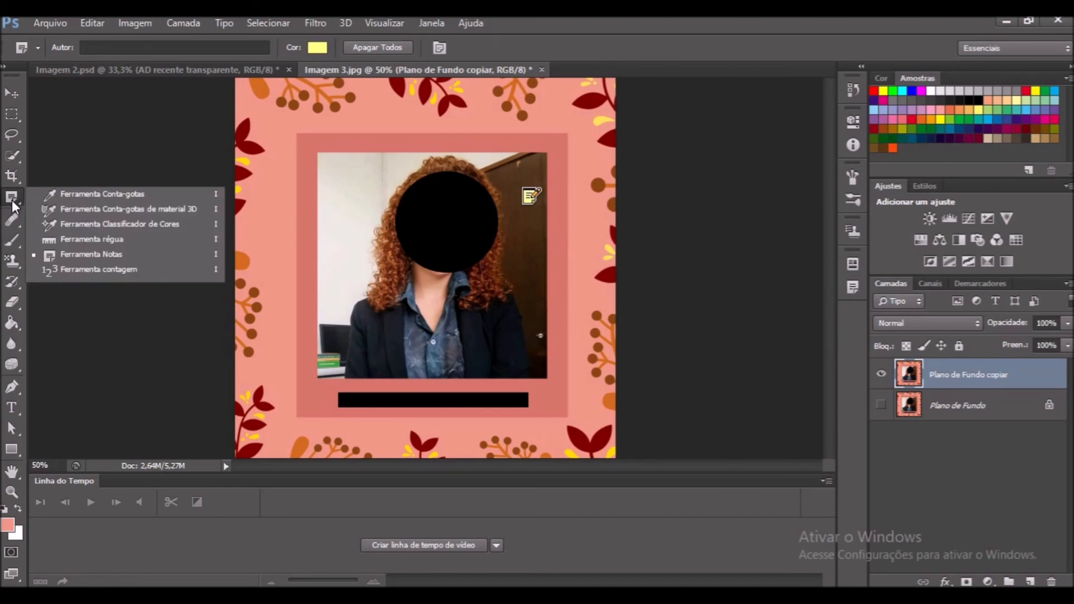
left_click(75, 270)
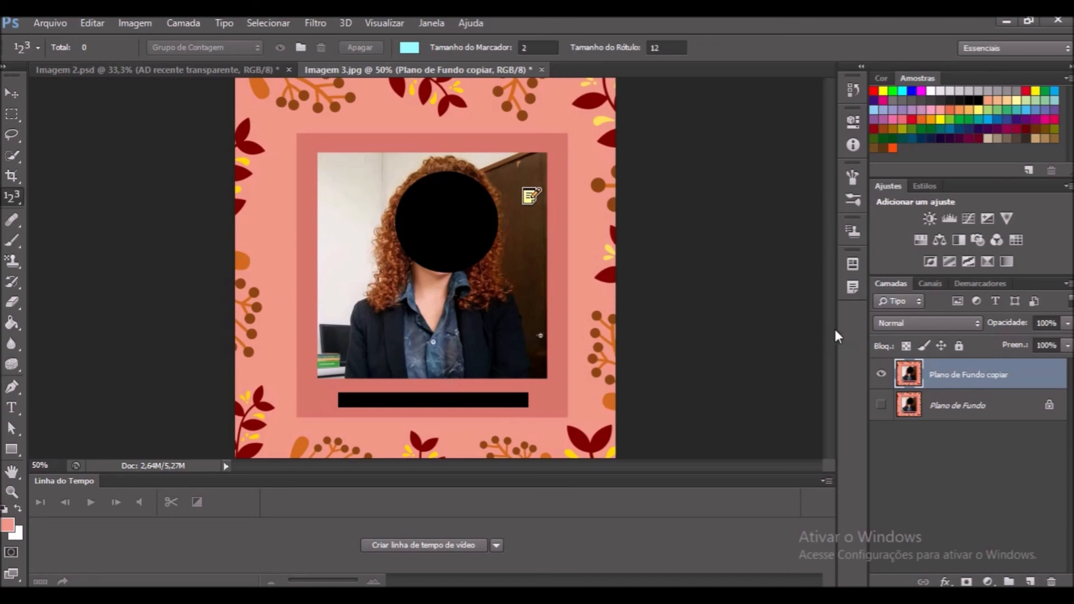
left_click(458, 211)
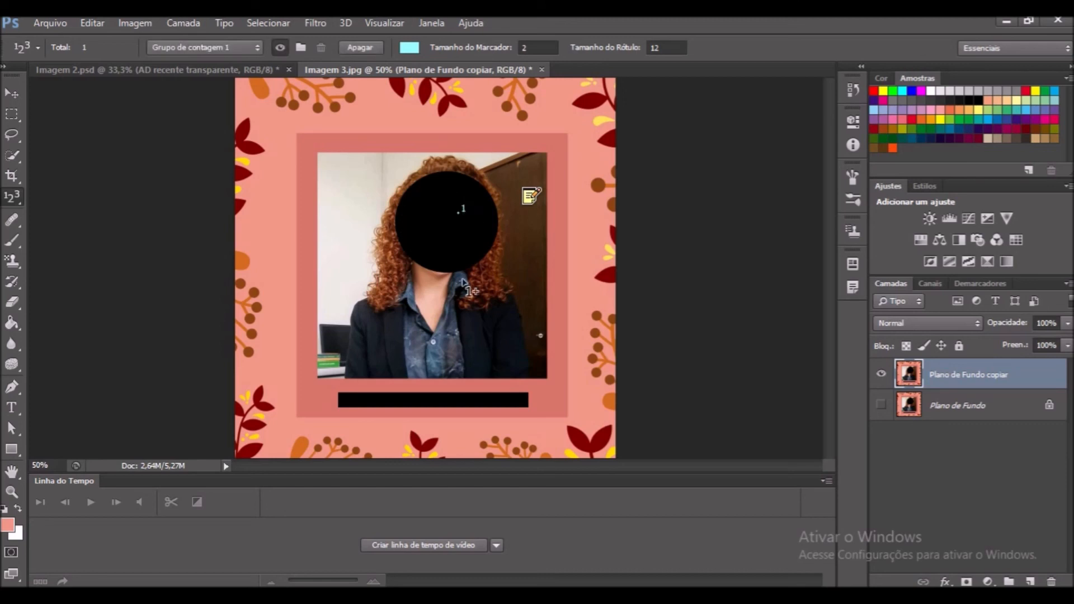
left_click(416, 235)
left_click(470, 245)
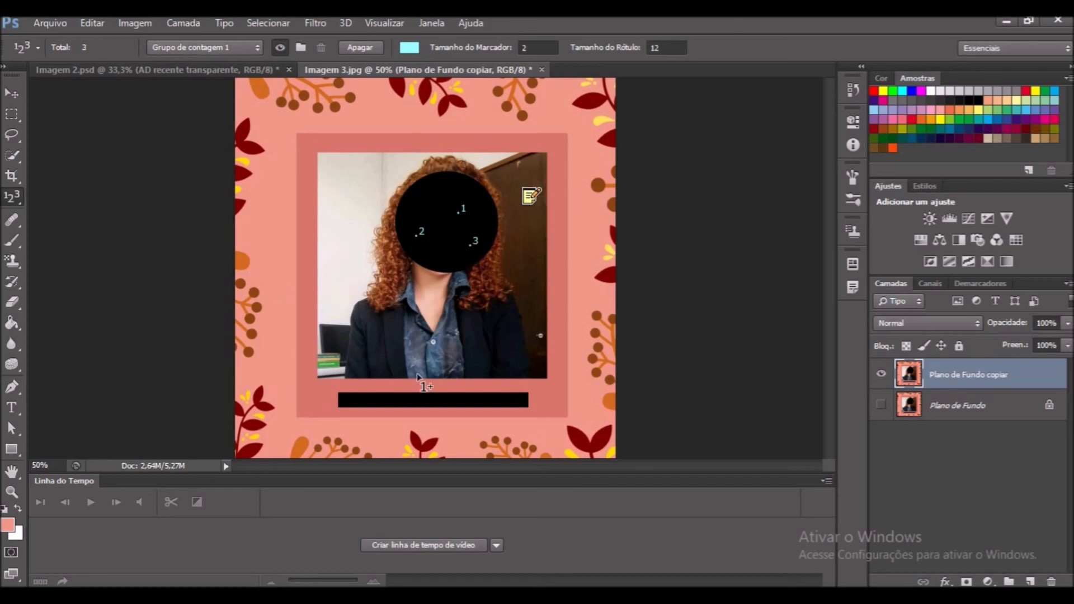